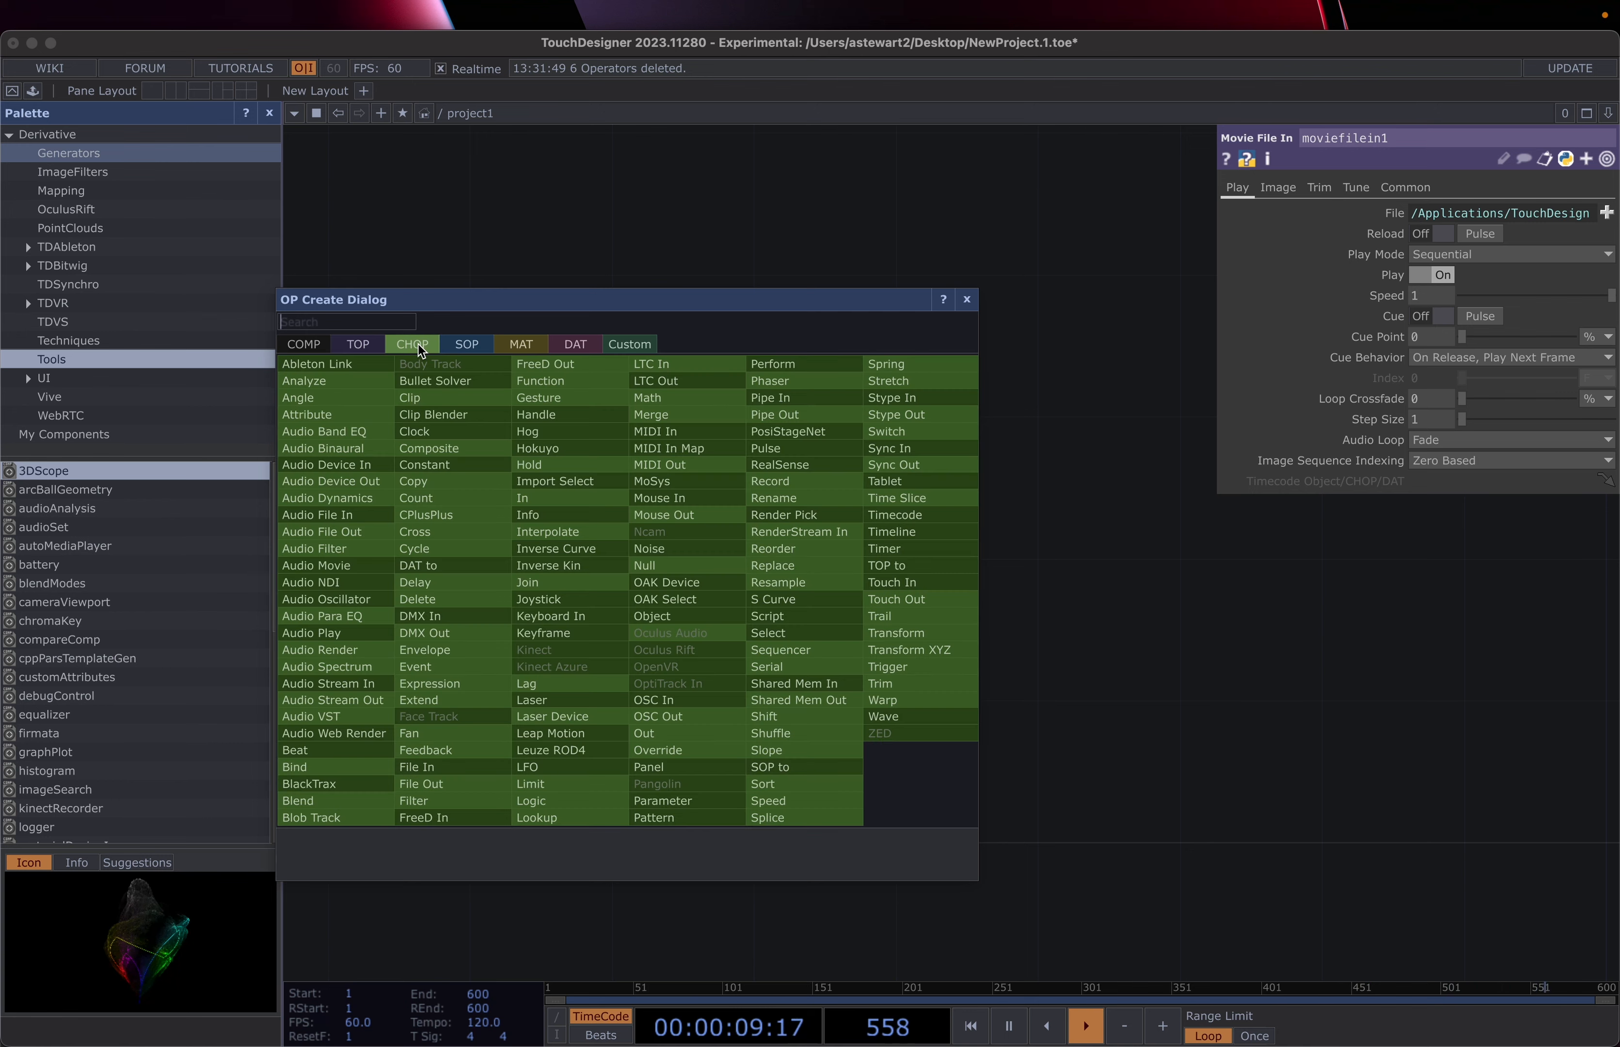
# - Add an Audio File In CHOP below moviefilein1, and place a Displace TOP wired to moviefilein1's output
pyautogui.click(345, 519)
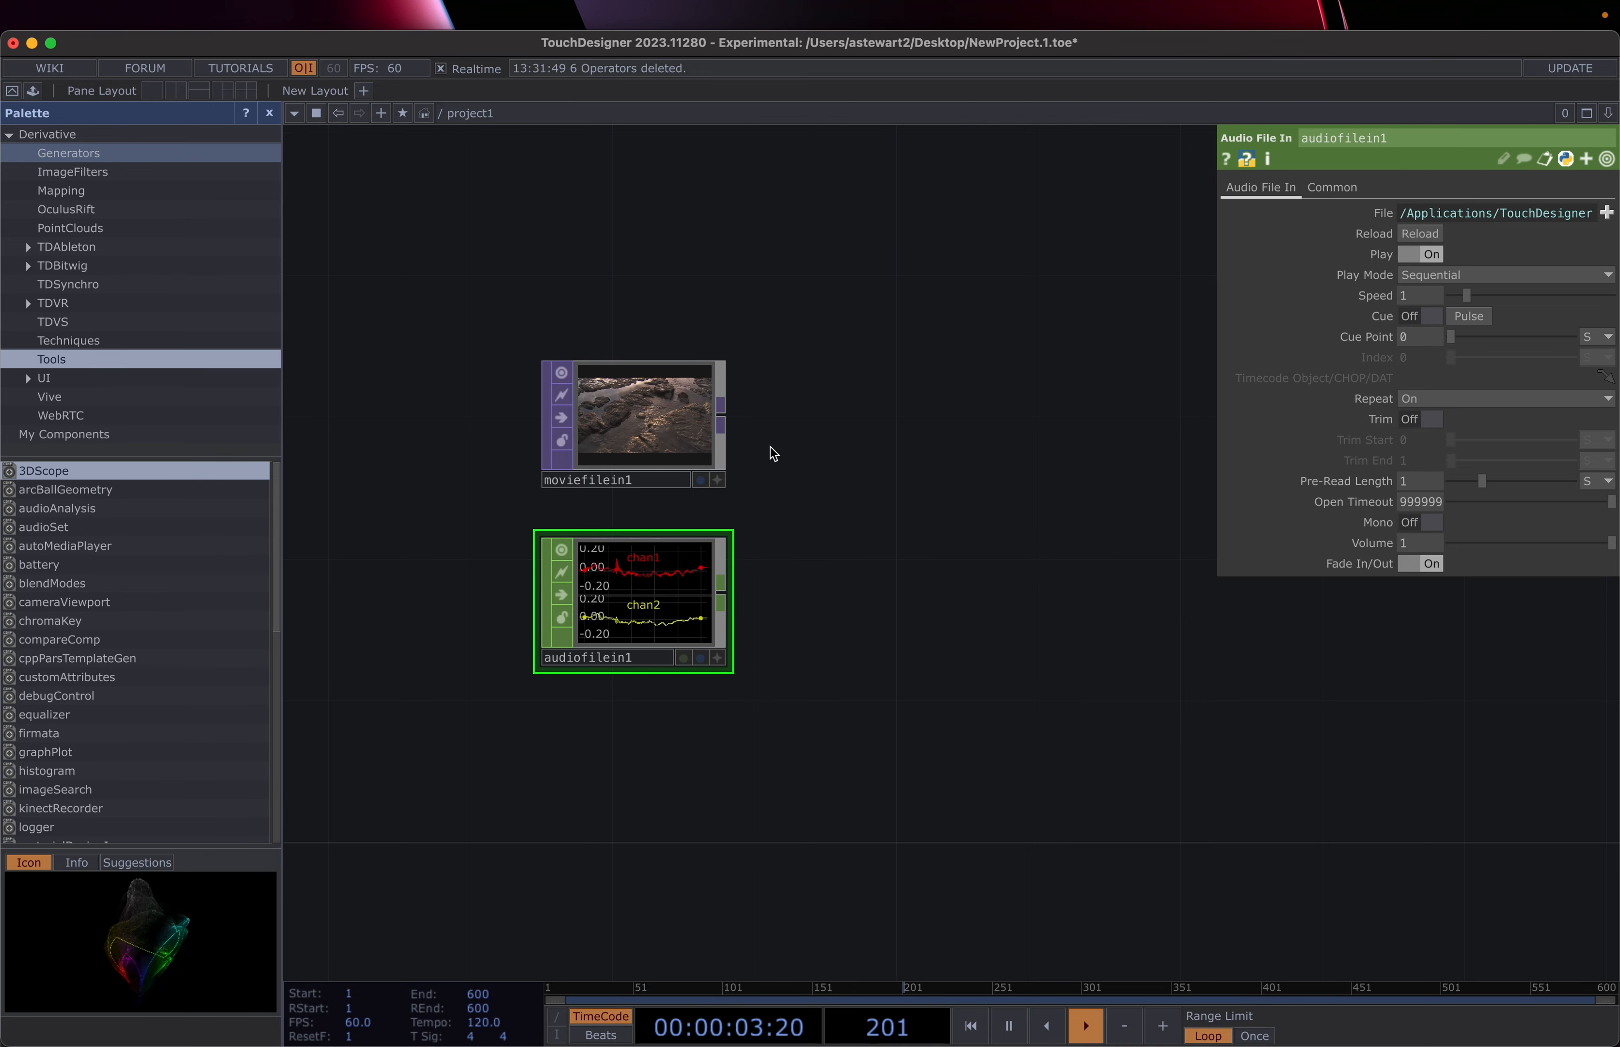
pyautogui.press('Tab')
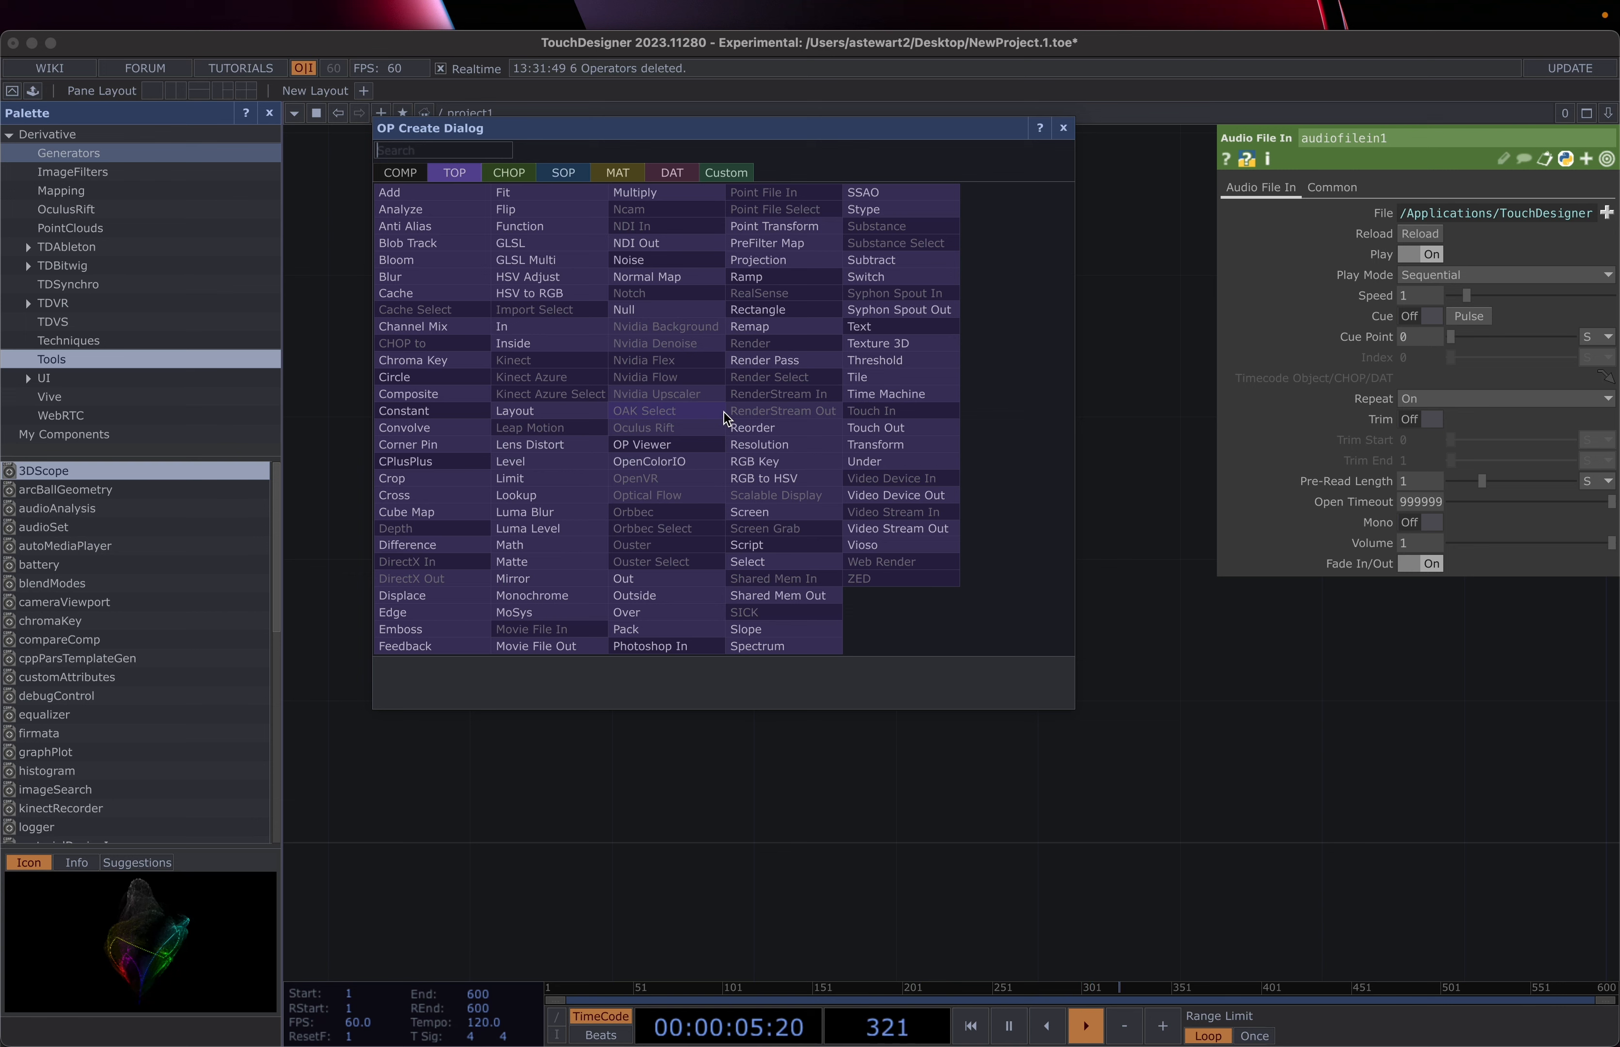
pyautogui.click(409, 597)
pyautogui.click(910, 424)
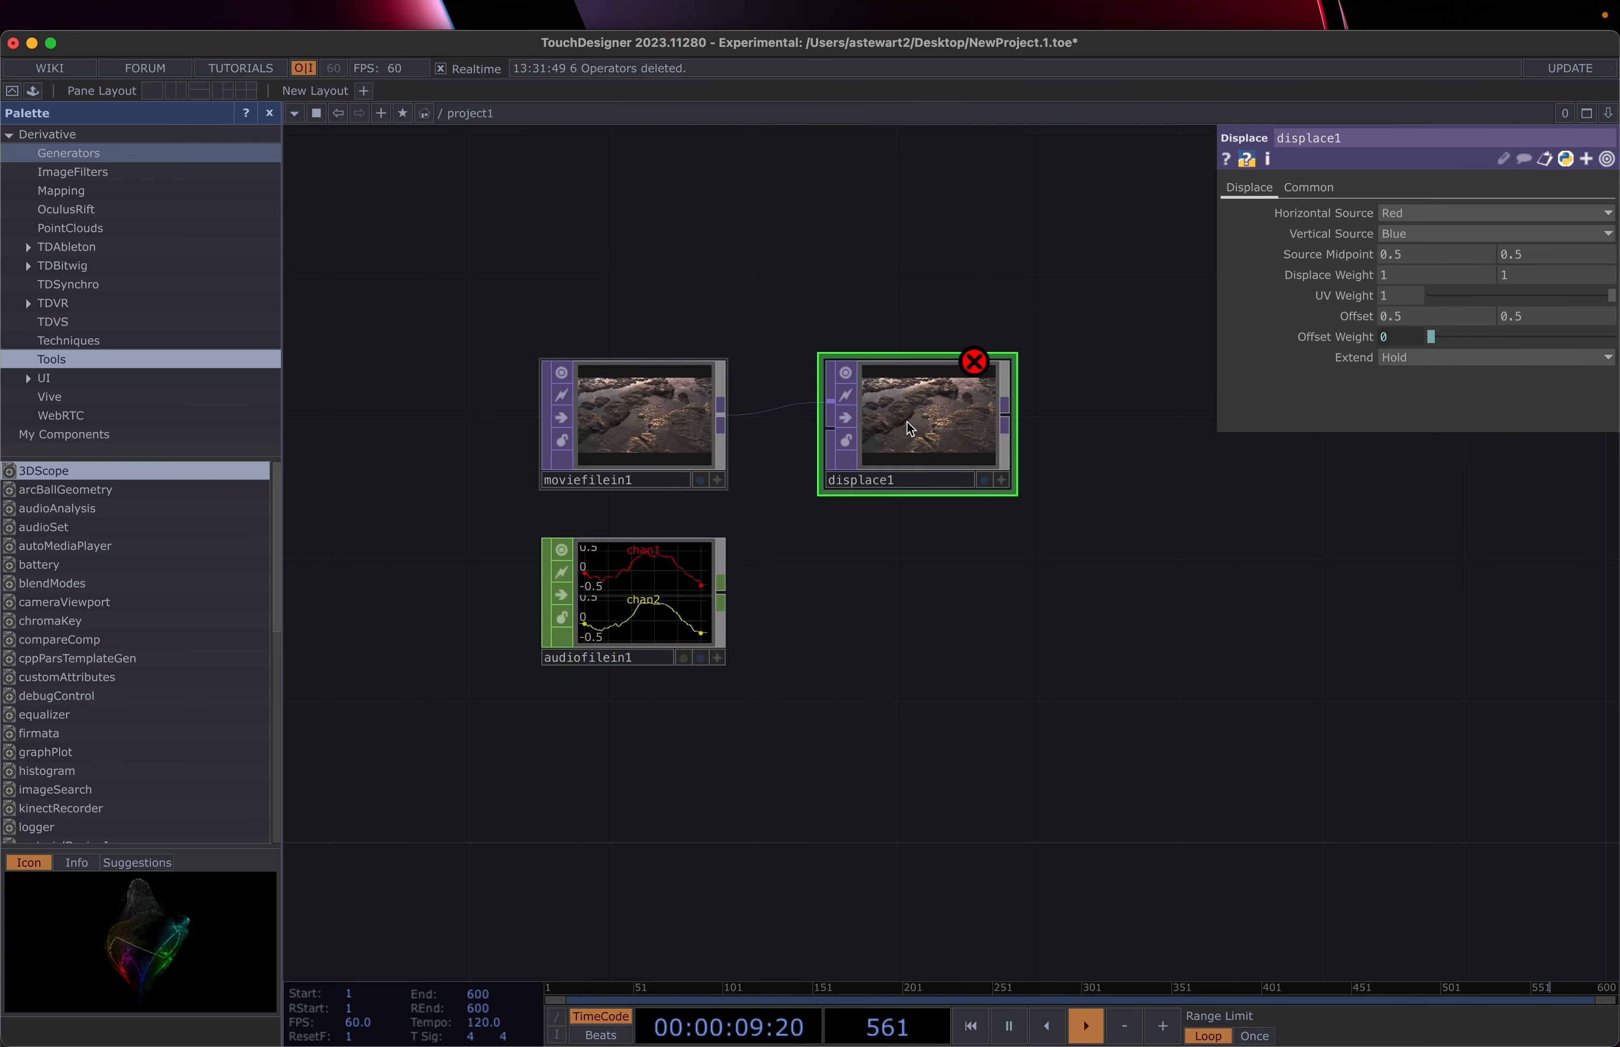
# - Move displace1 up and slightly right, and shift moviefilein1 upward to leave room above audiofilein1
pyautogui.scroll(2, 931, 419)
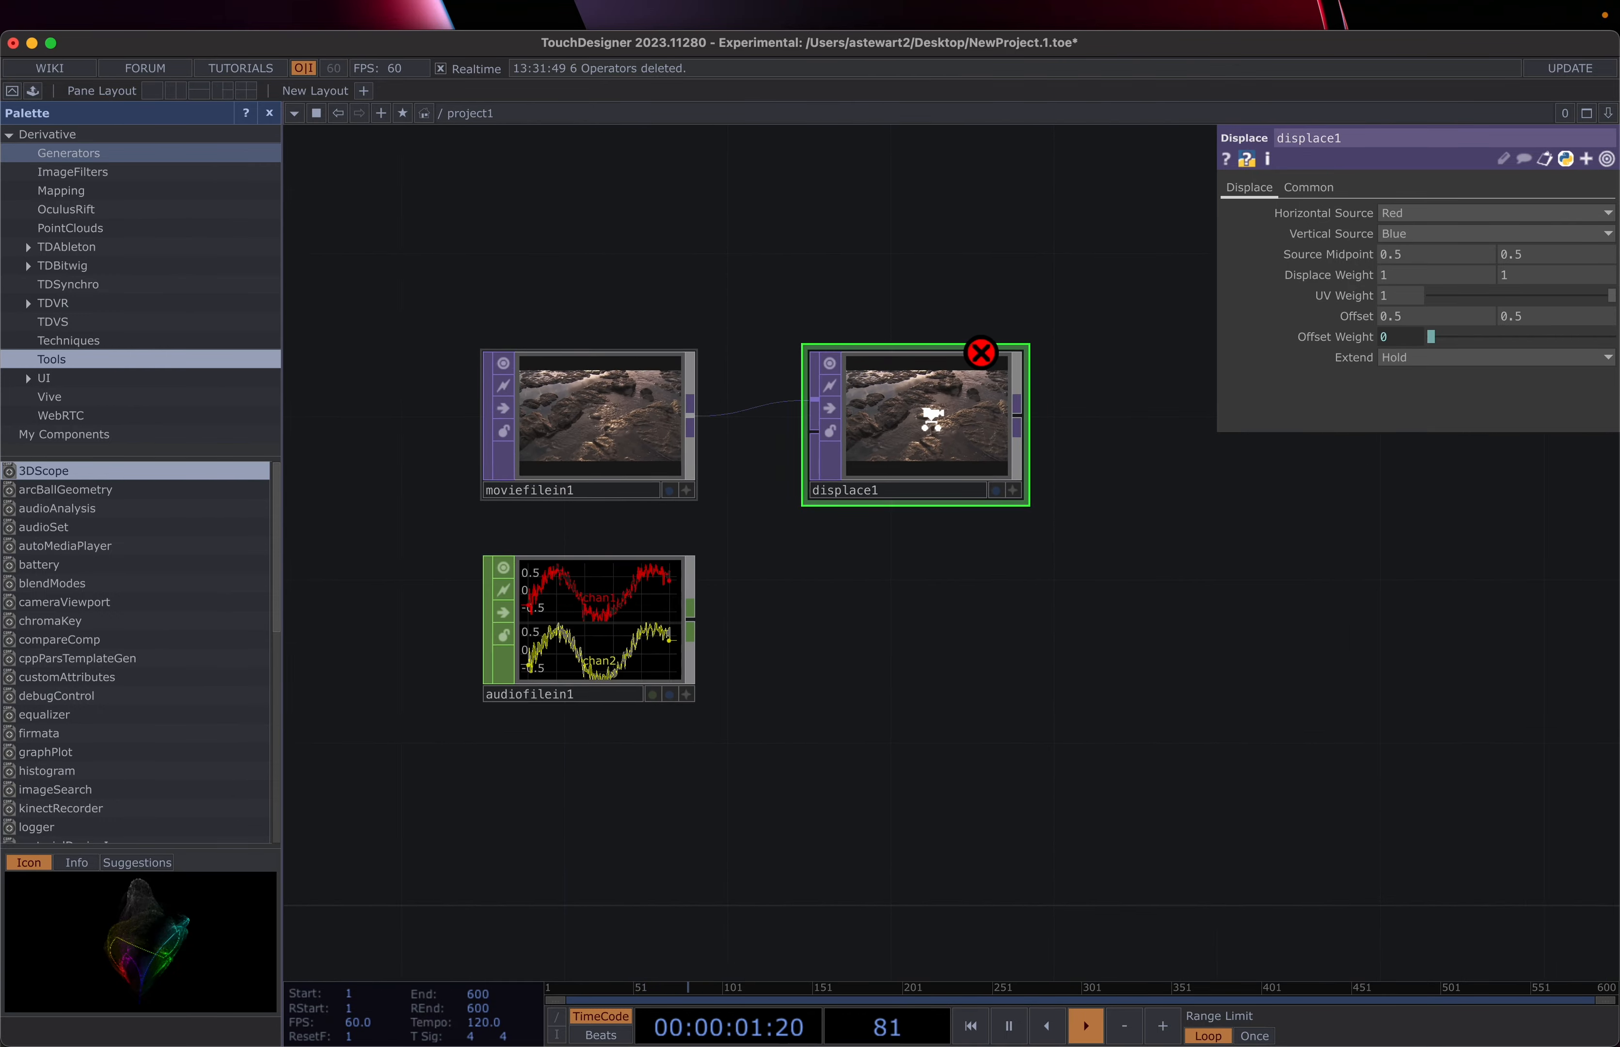
pyautogui.scroll(2, 931, 419)
pyautogui.scroll(-2, 931, 418)
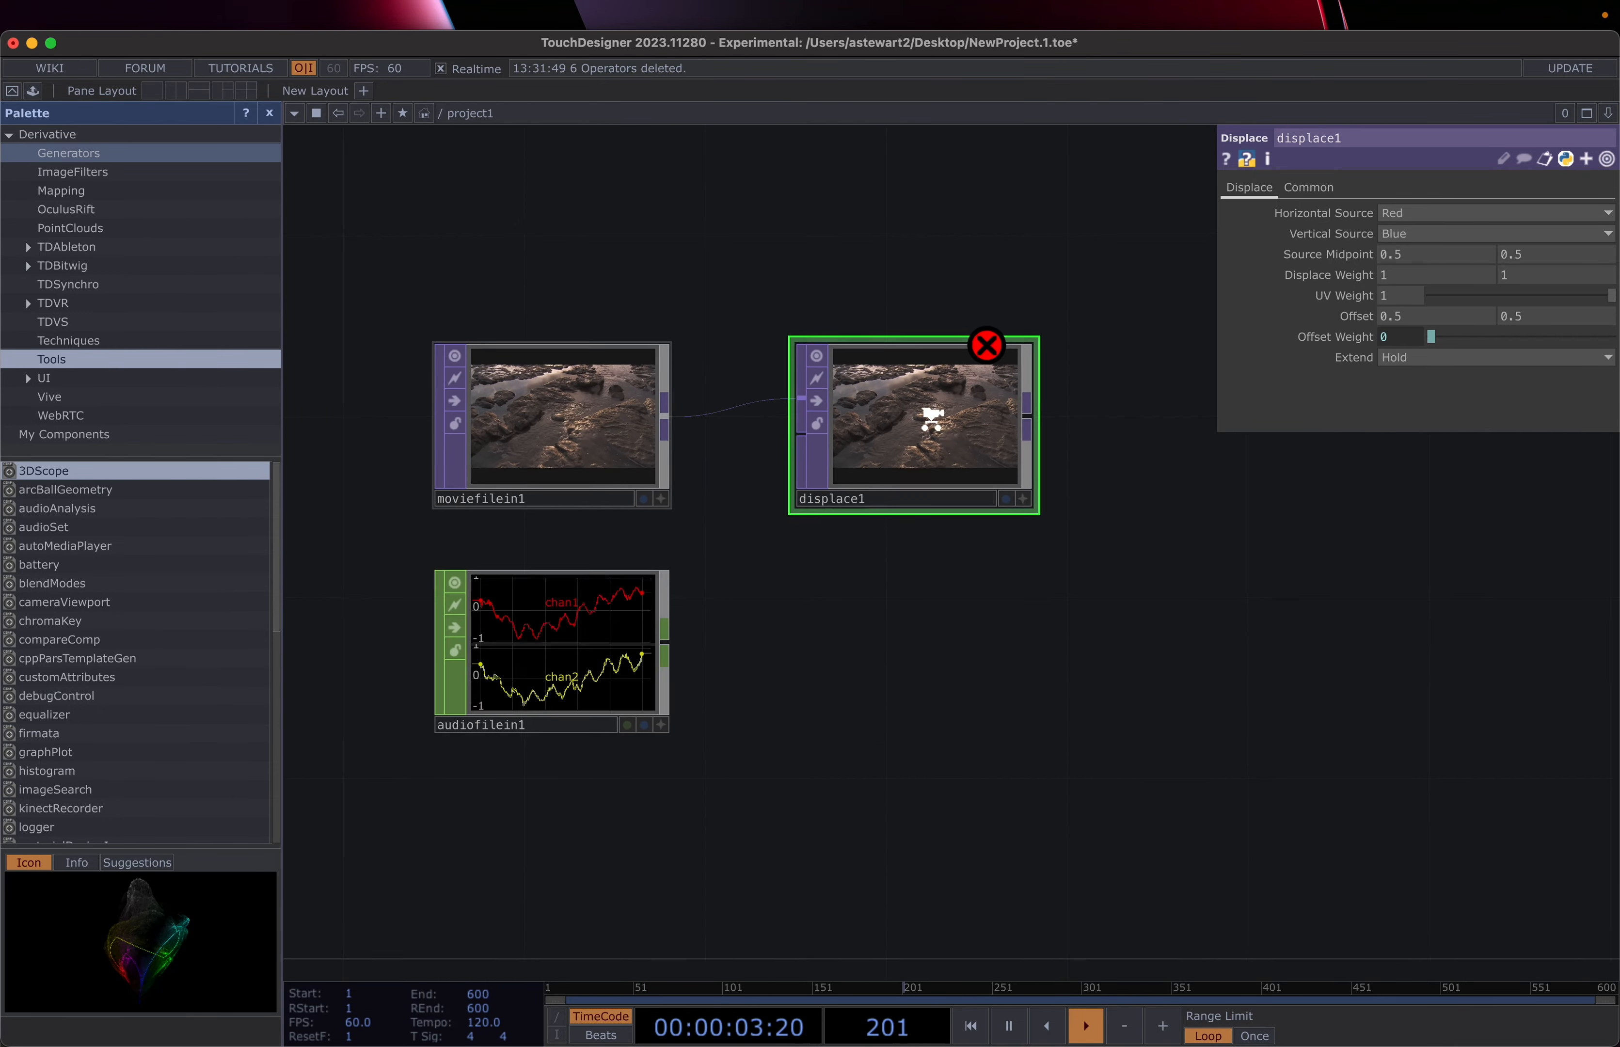
pyautogui.moveTo(882, 401); pyautogui.dragTo(926, 313)
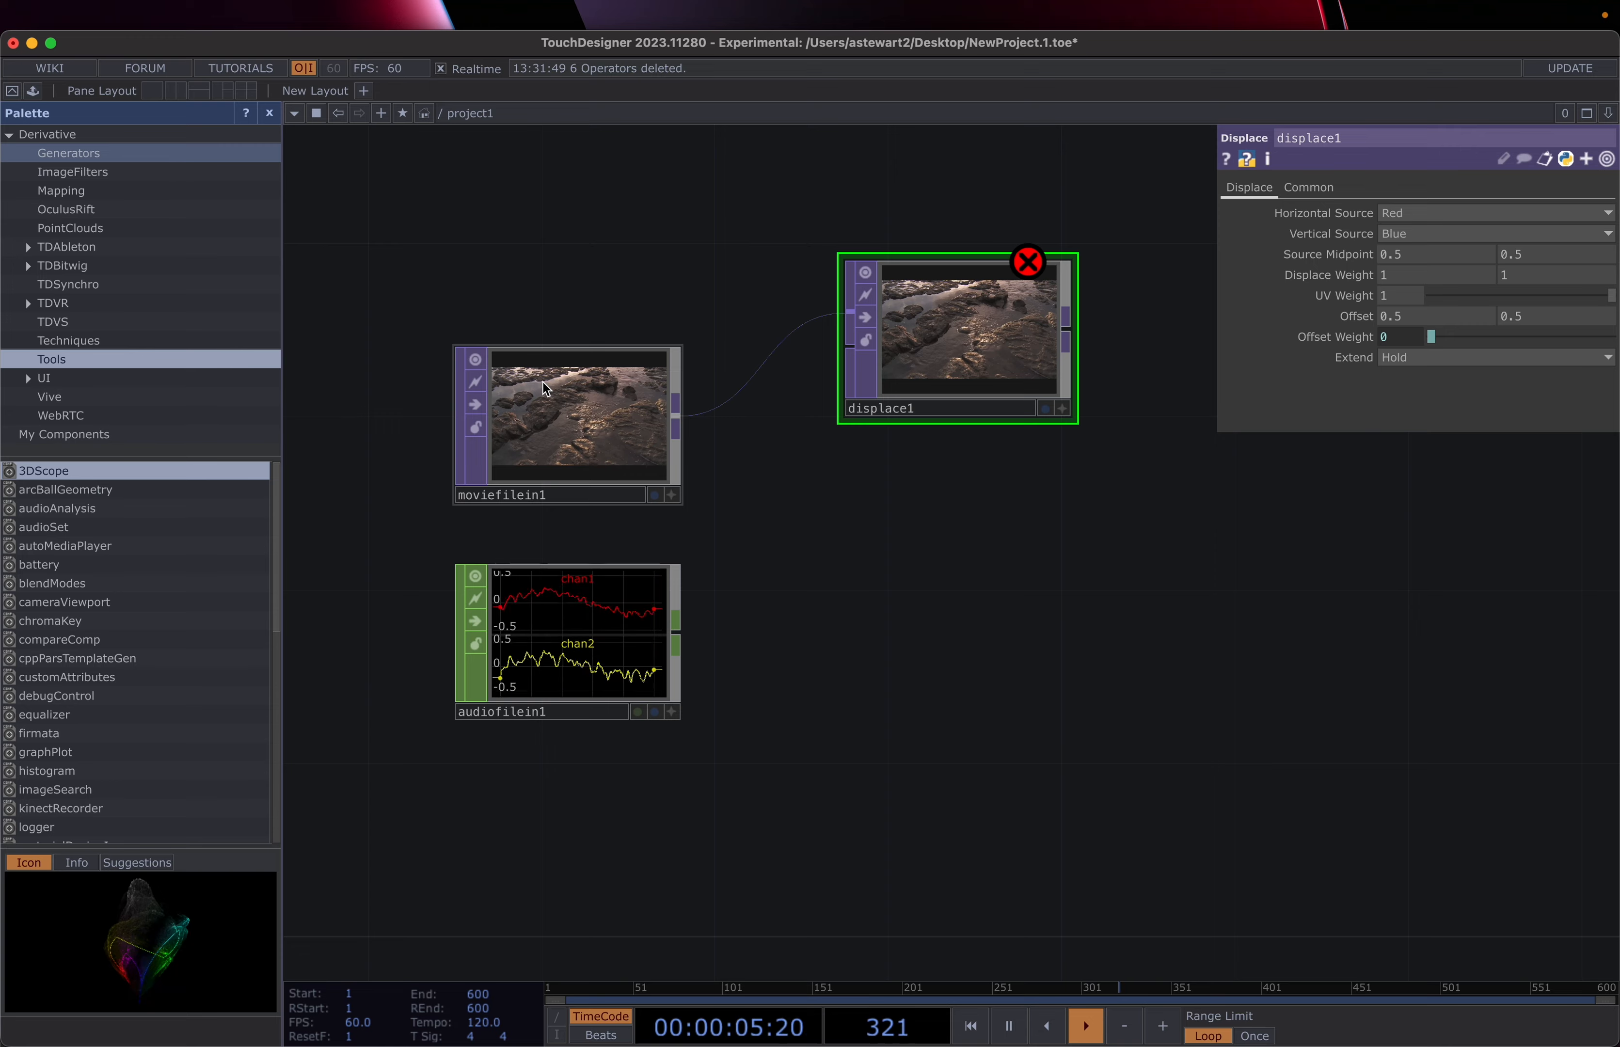
pyautogui.moveTo(544, 383); pyautogui.dragTo(544, 253)
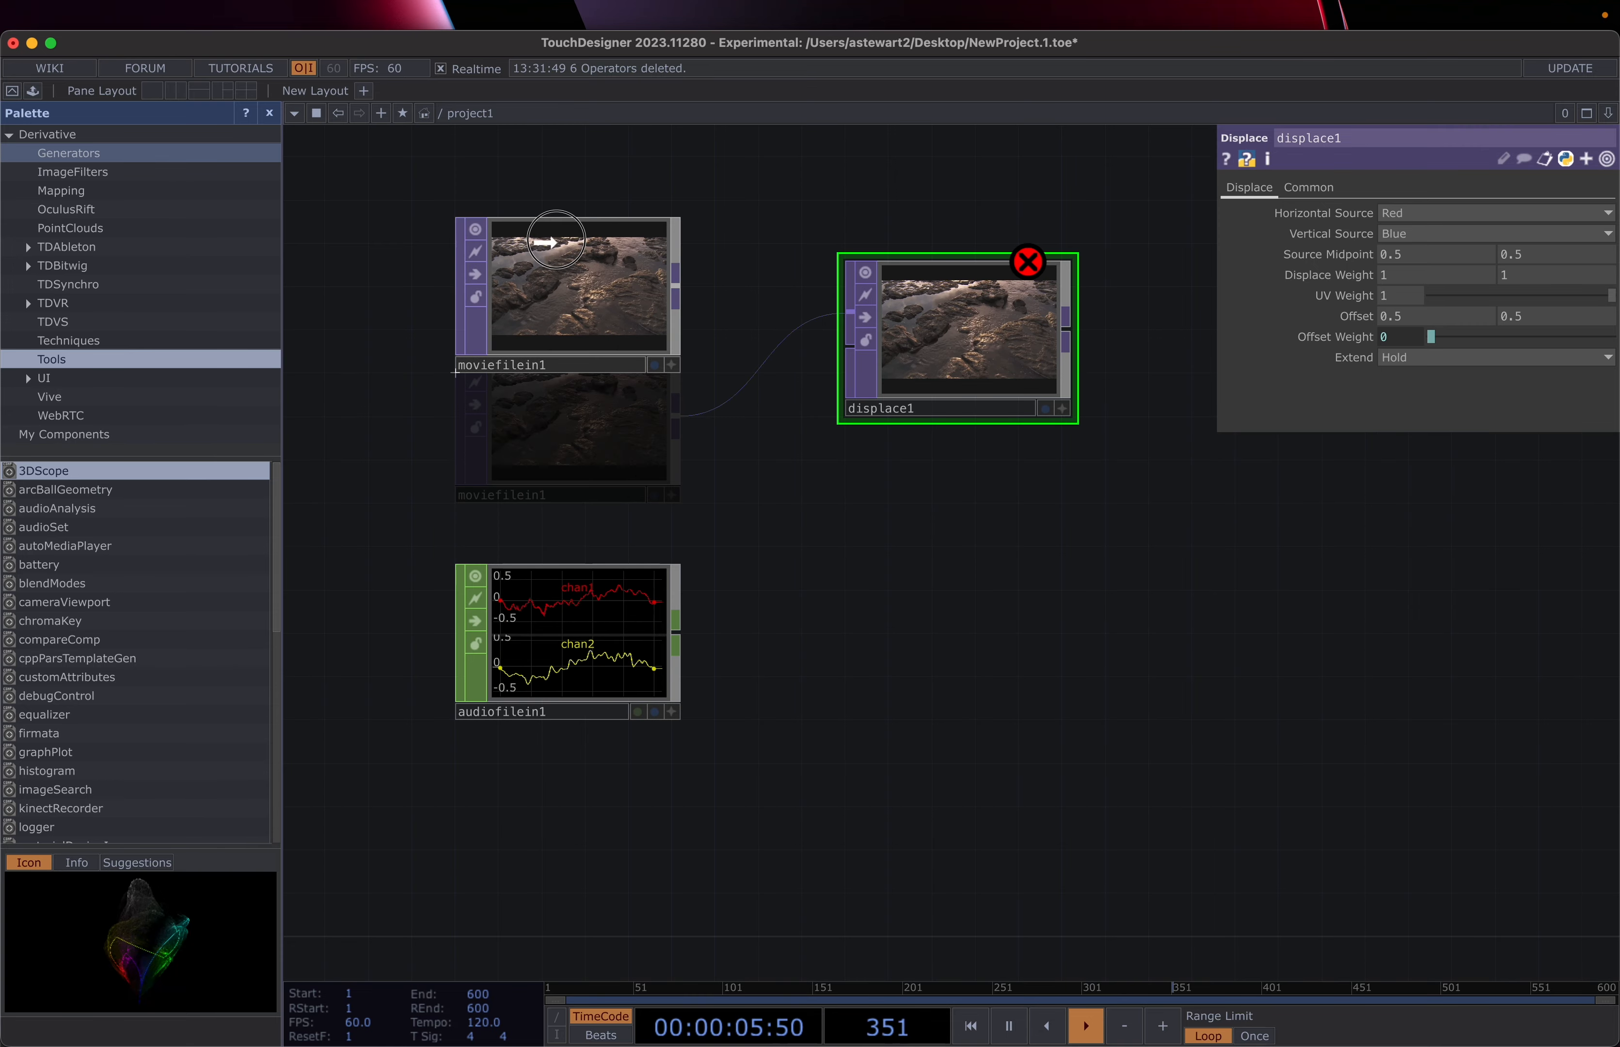
# - Duplicate moviefilein1 between it and audiofilein1, and load Movie.1.mp4 from the Nature folder into the copy
pyautogui.click(594, 295)
pyautogui.press('super+v')
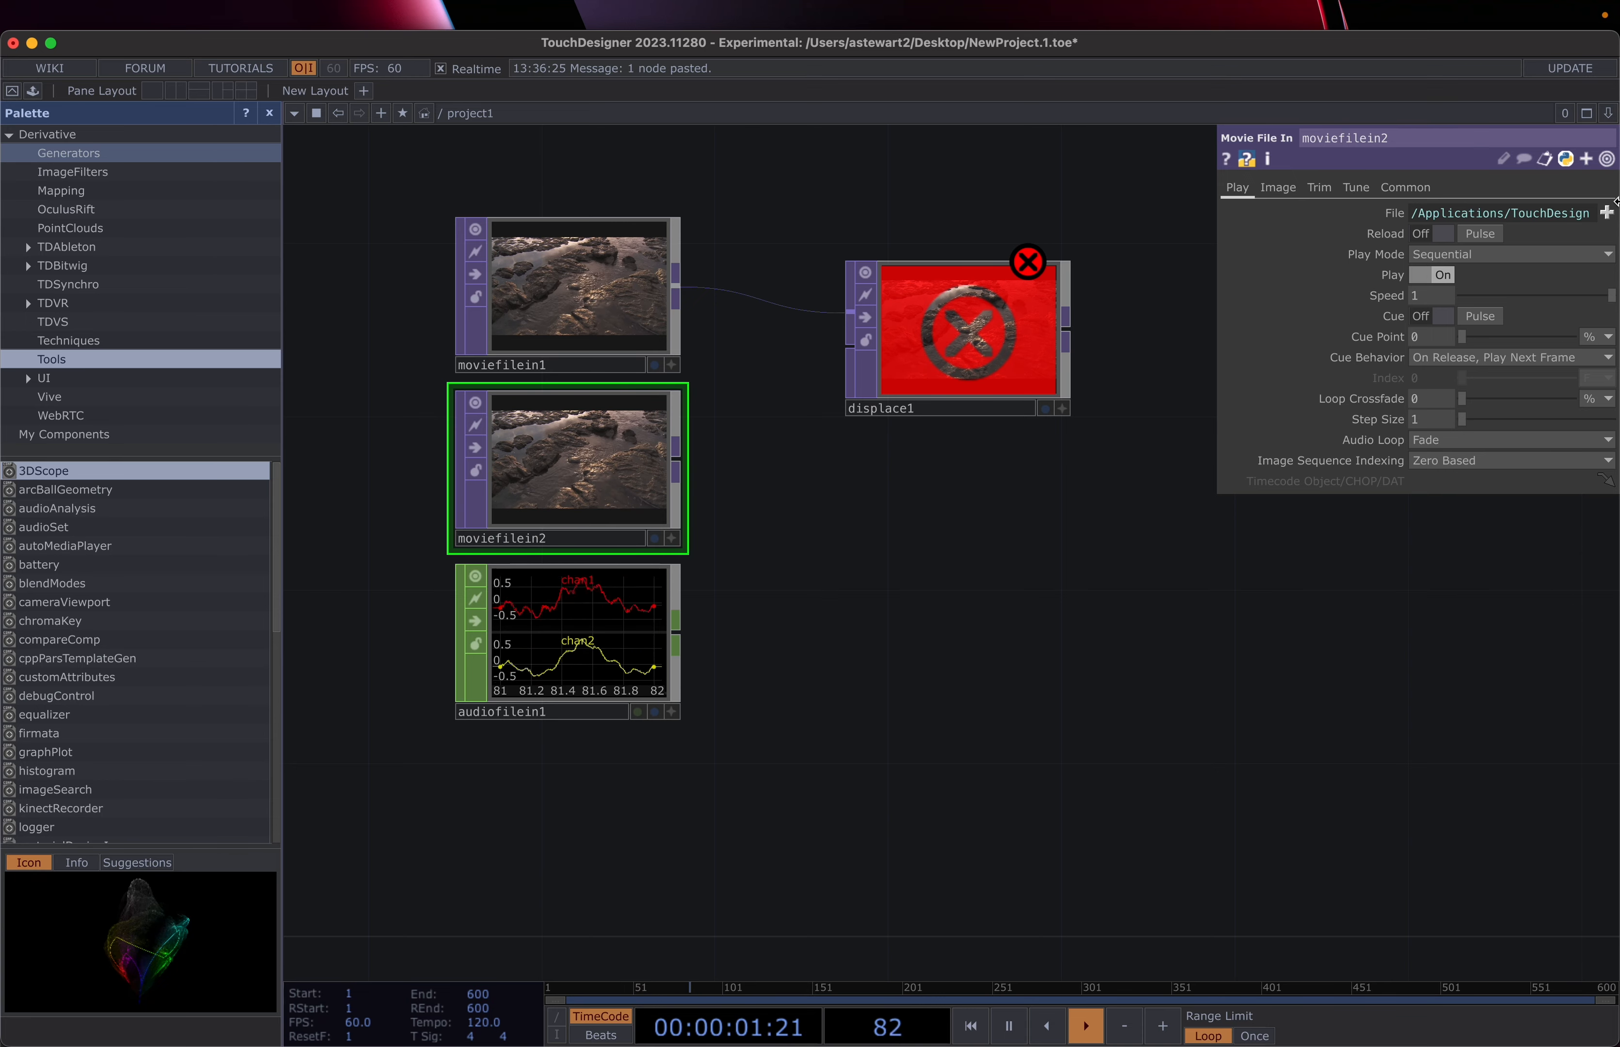
pyautogui.click(1607, 213)
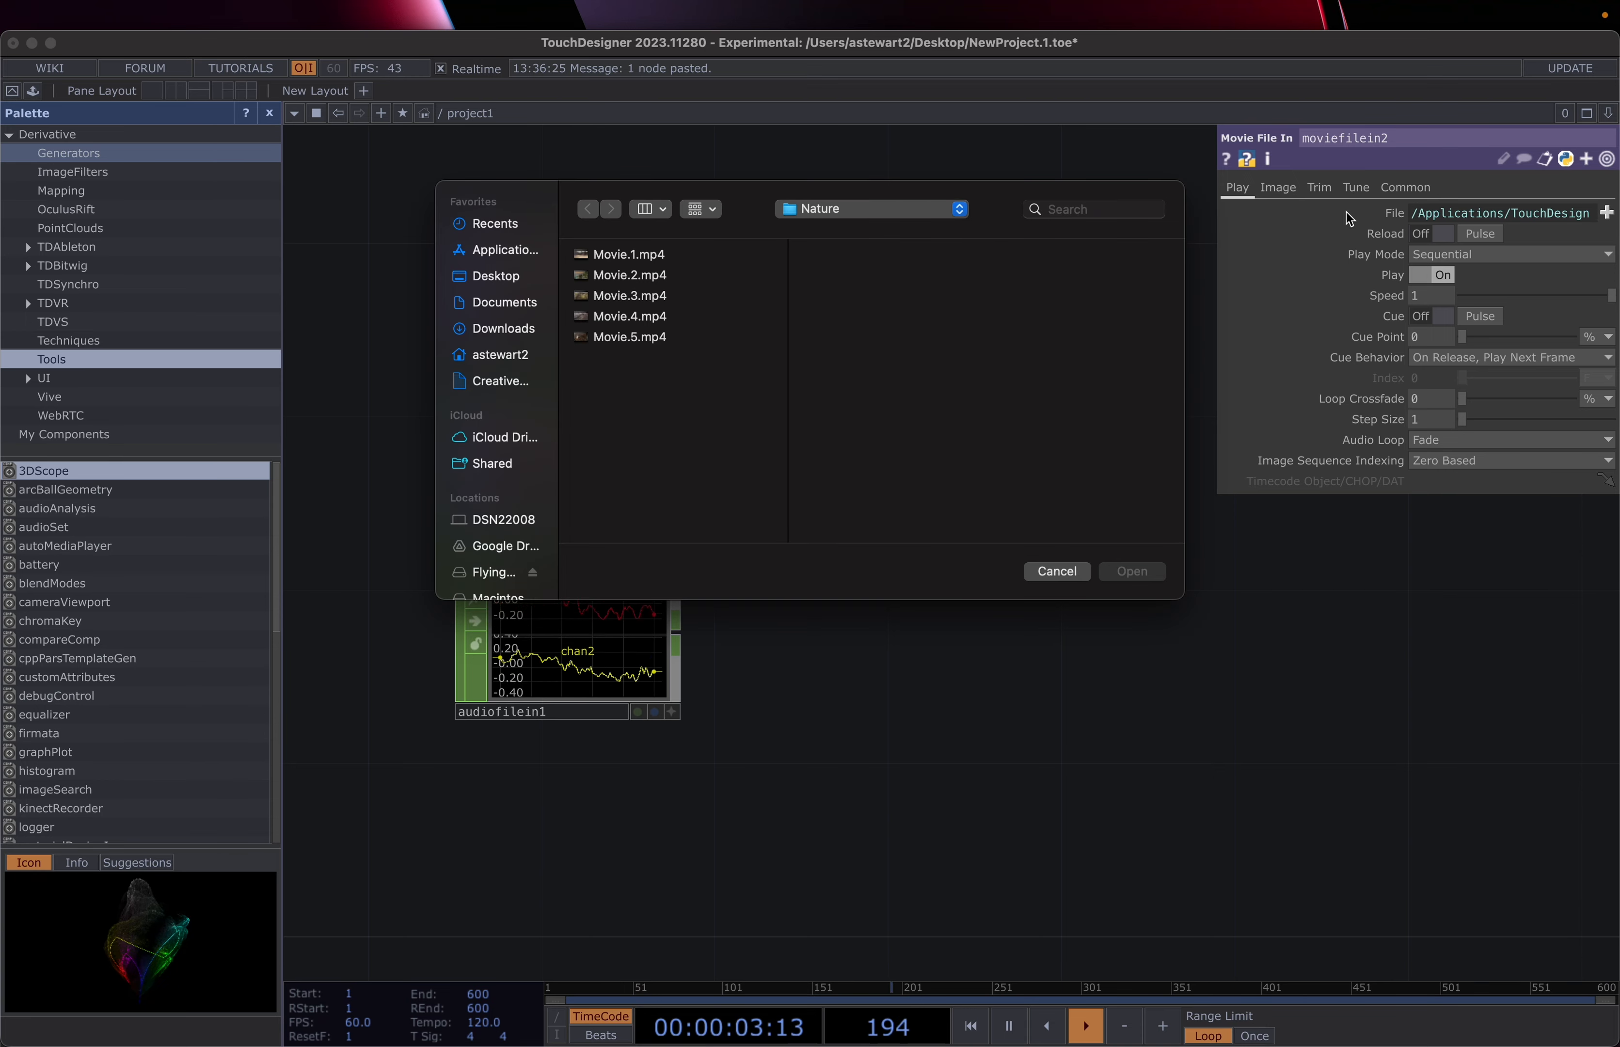
pyautogui.click(631, 338)
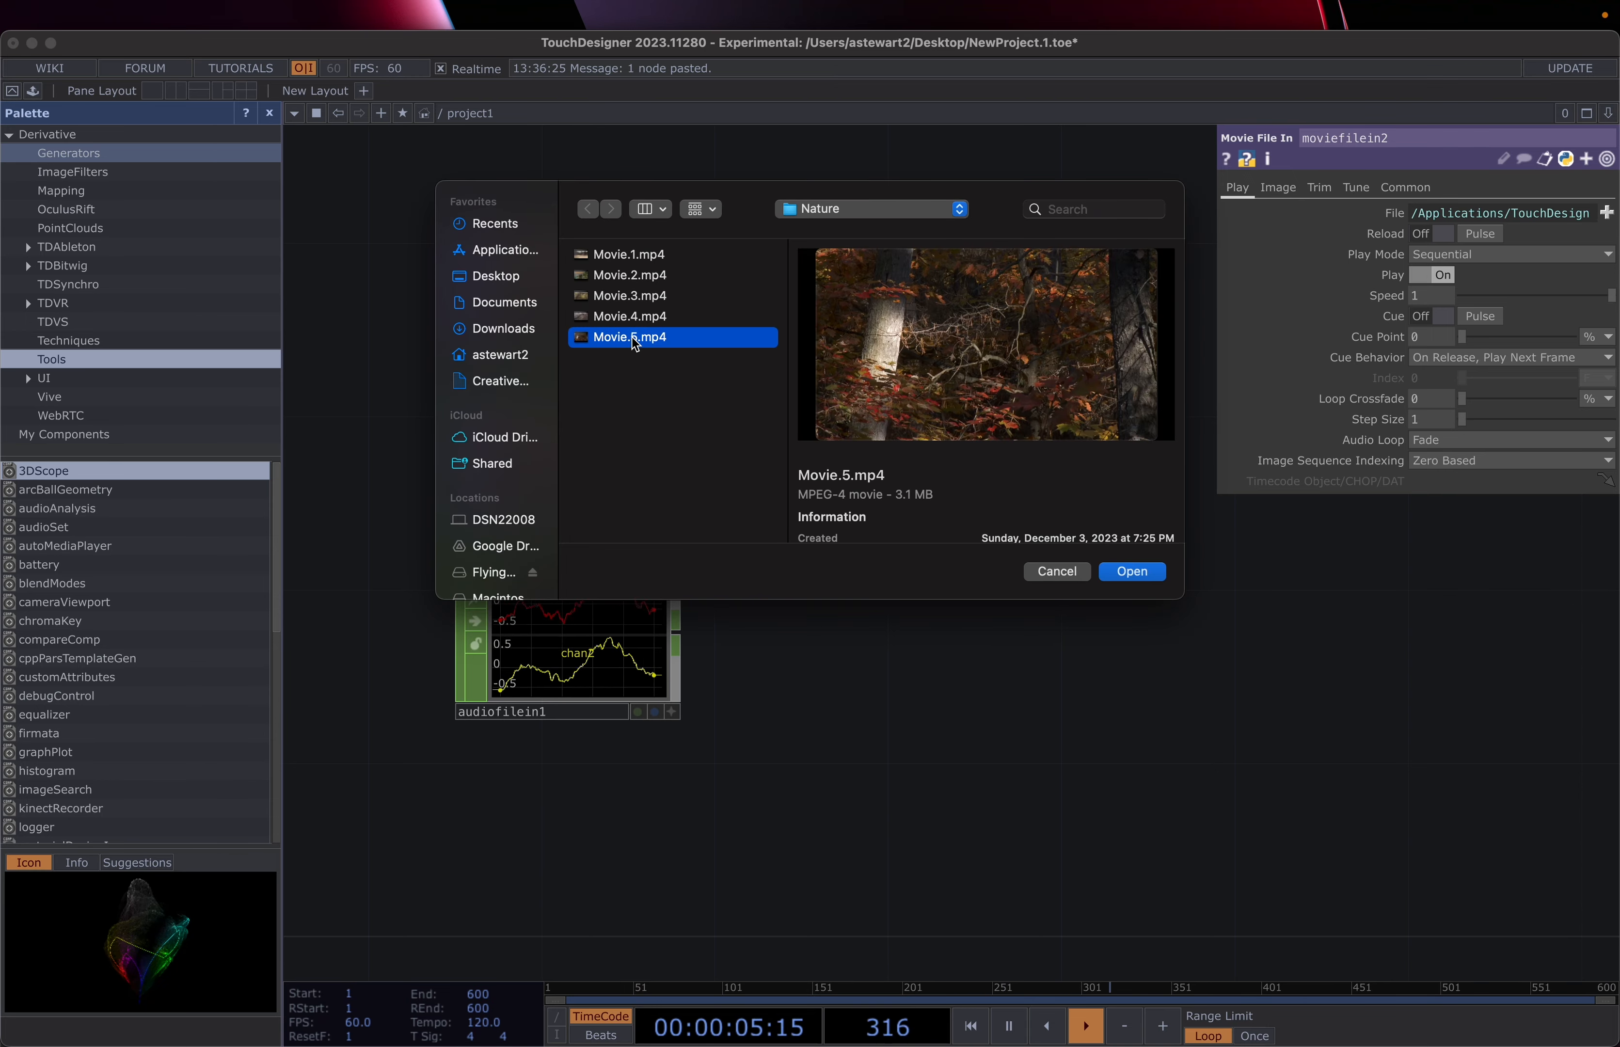
pyautogui.click(622, 247)
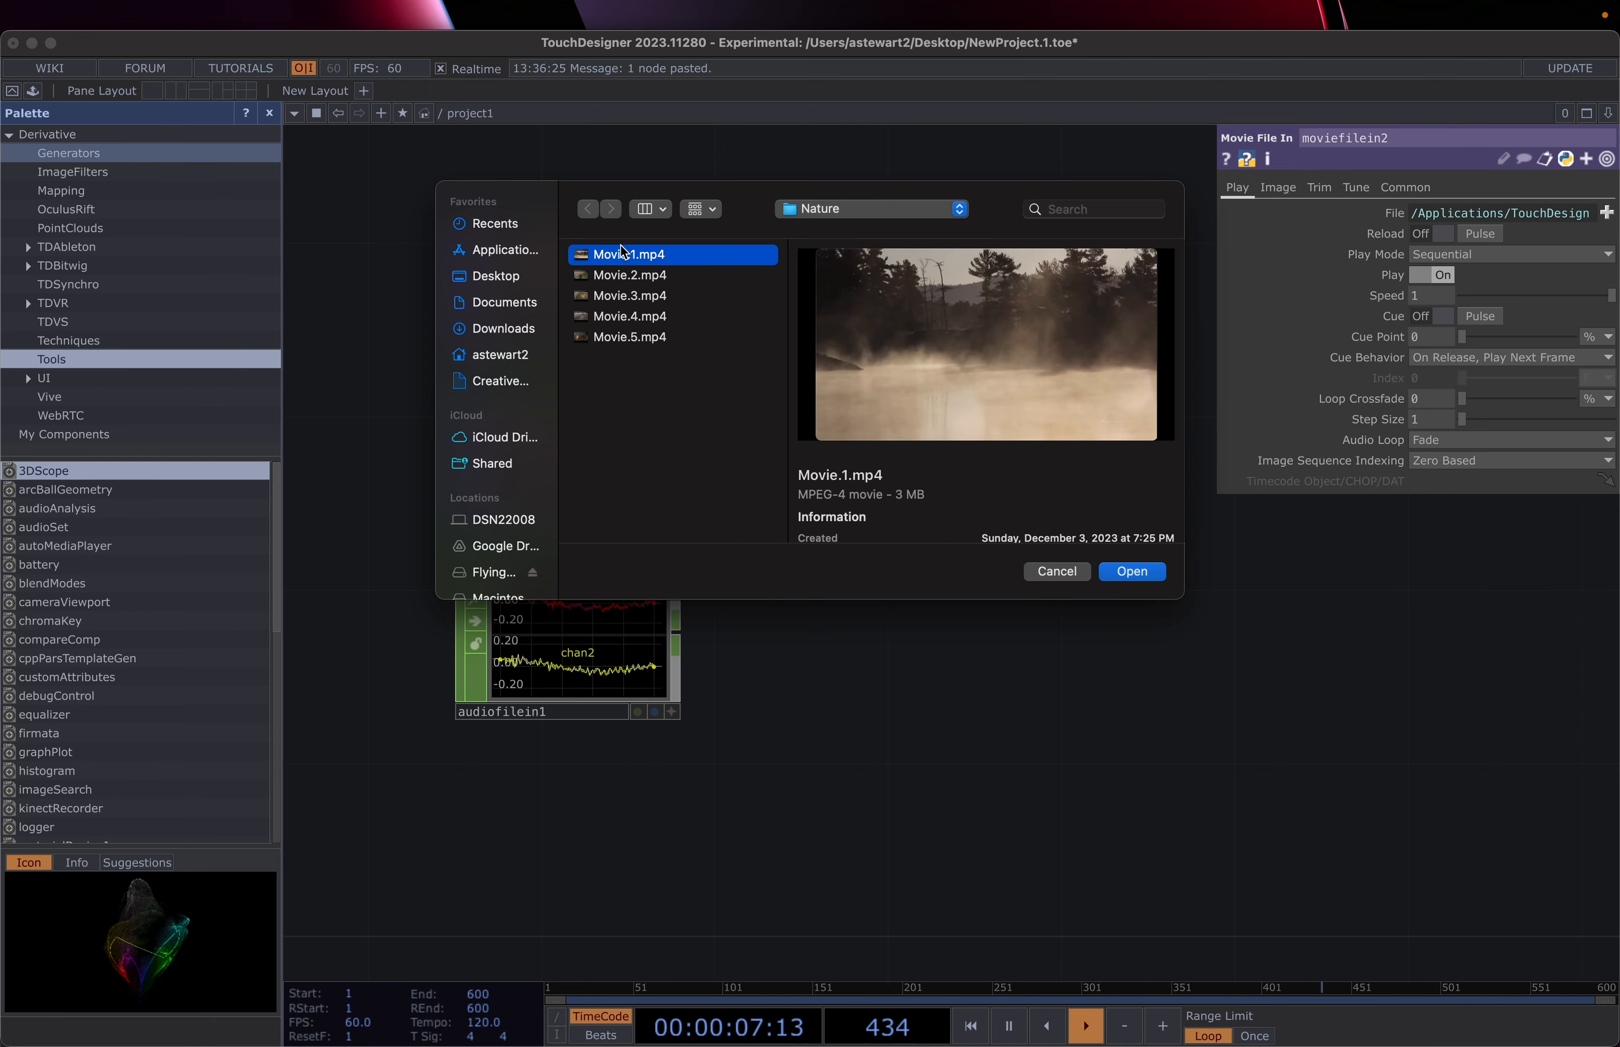
pyautogui.click(1144, 576)
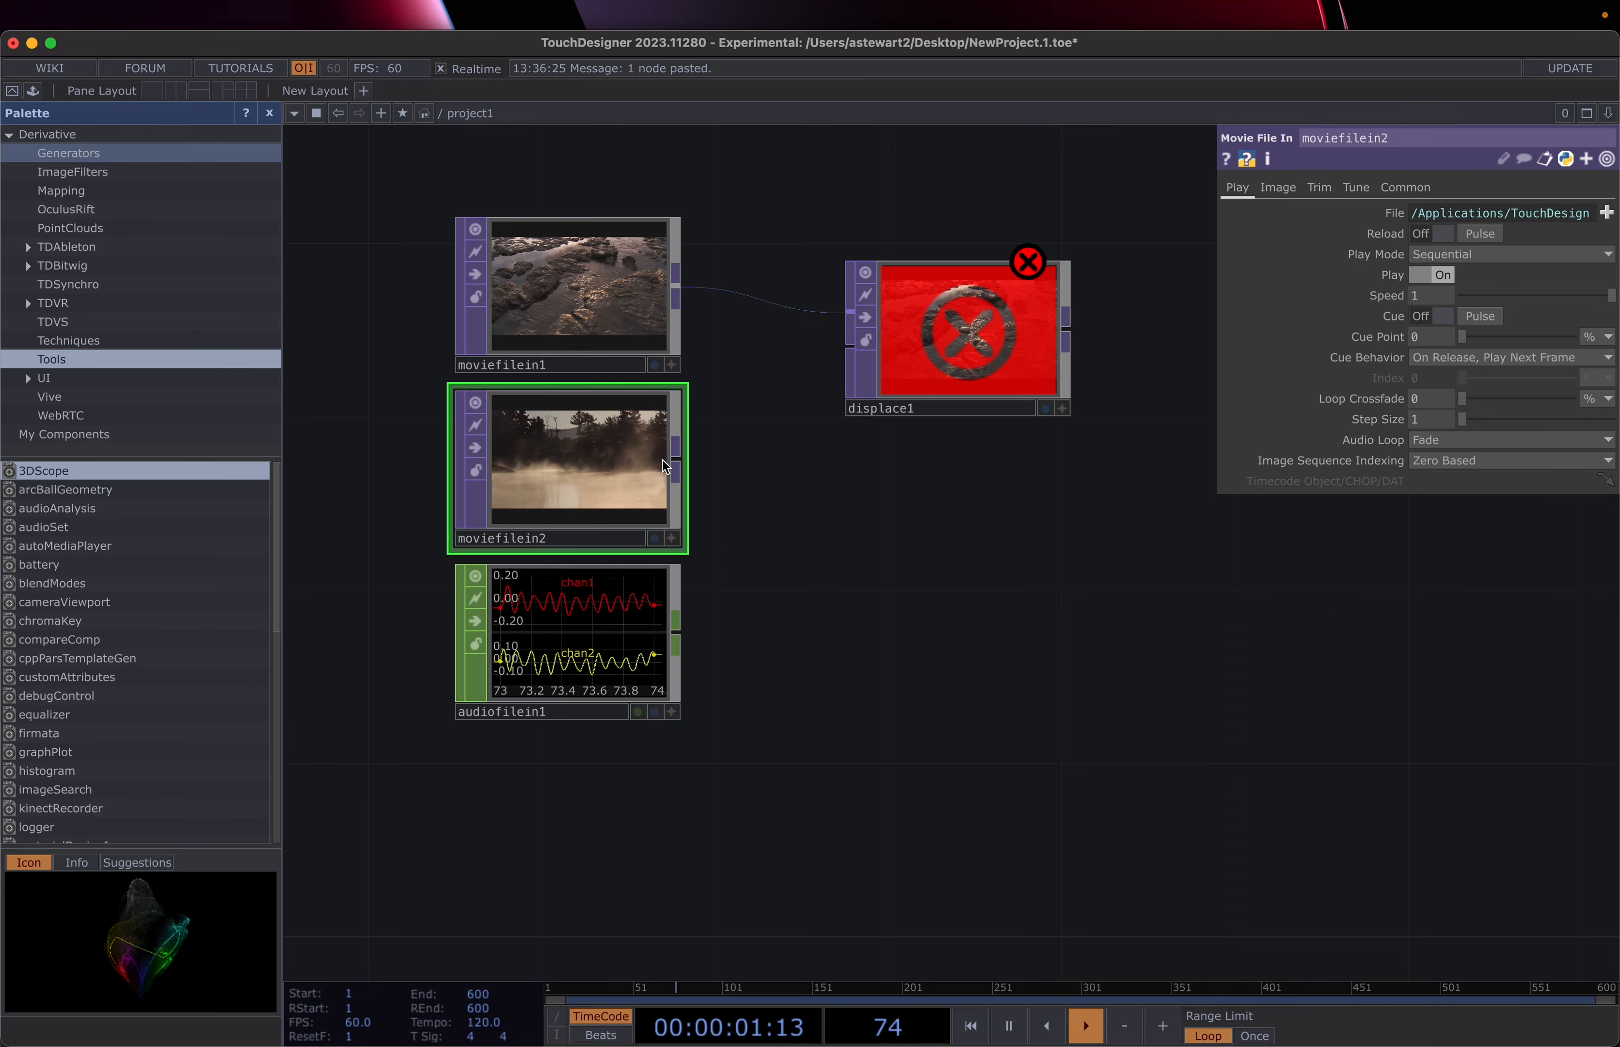
# - Connect moviefilein2's output to the second input of displace1 and examine the displaced image up close
pyautogui.click(677, 458)
pyautogui.click(851, 353)
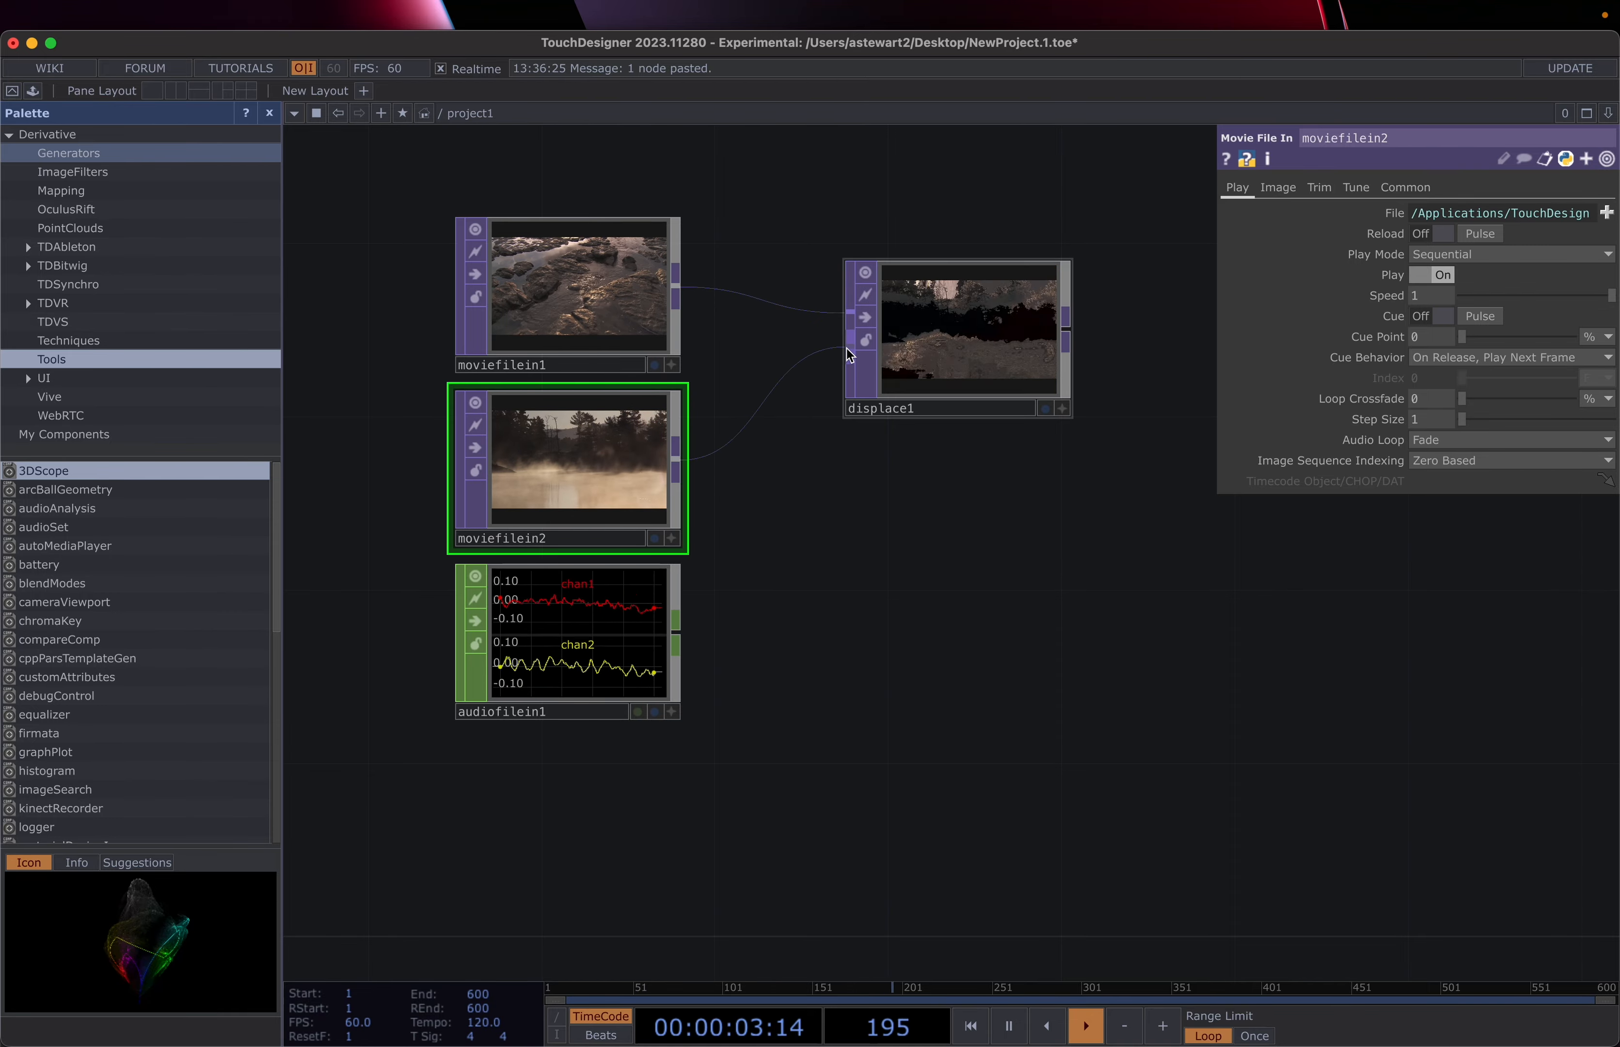
pyautogui.scroll(5, 963, 338)
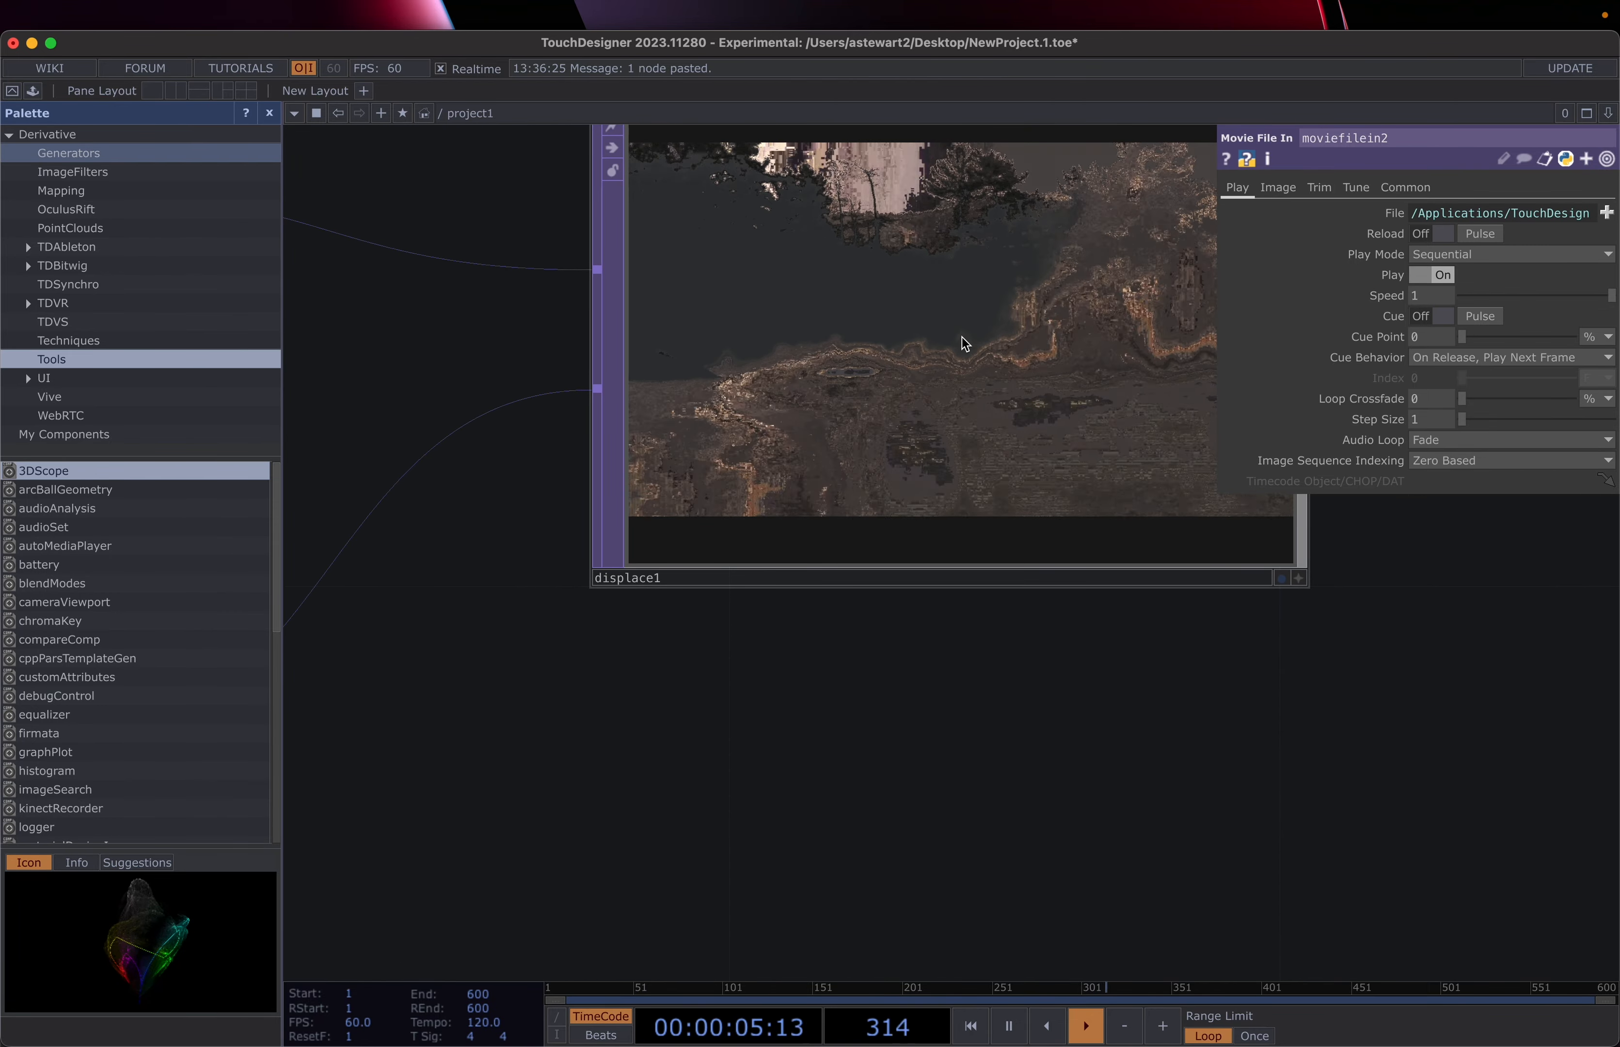
pyautogui.scroll(2, 962, 337)
pyautogui.scroll(-2, 962, 337)
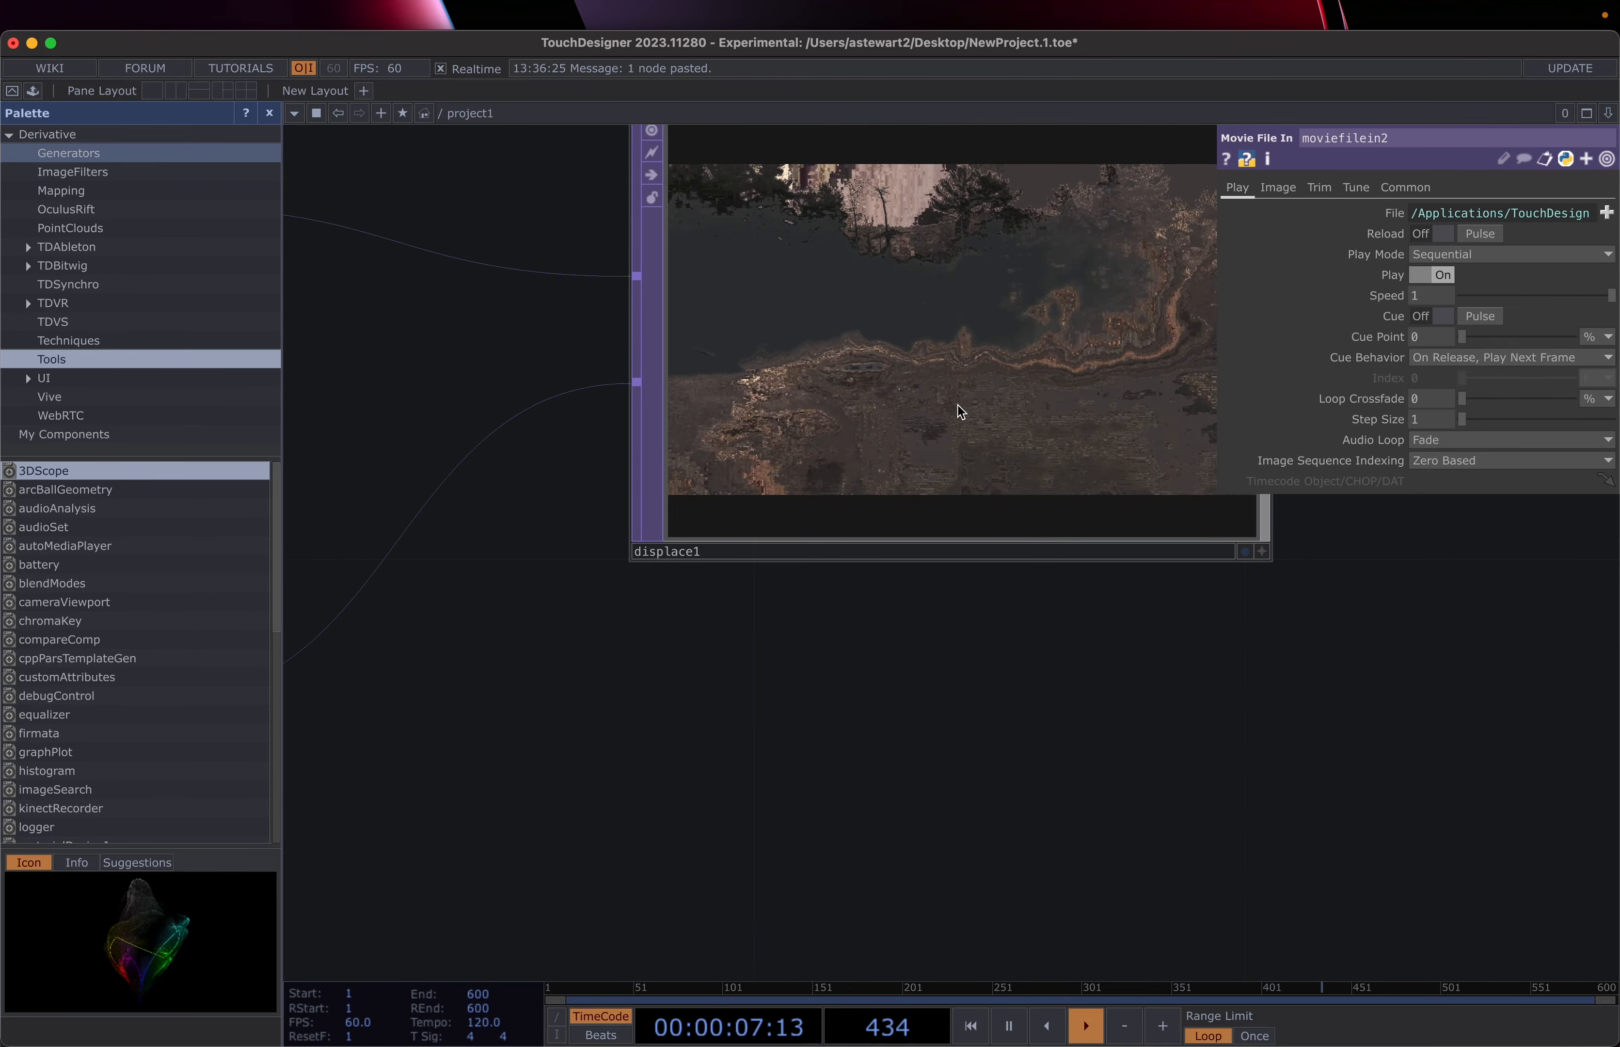
pyautogui.moveTo(998, 691); pyautogui.dragTo(770, 833)
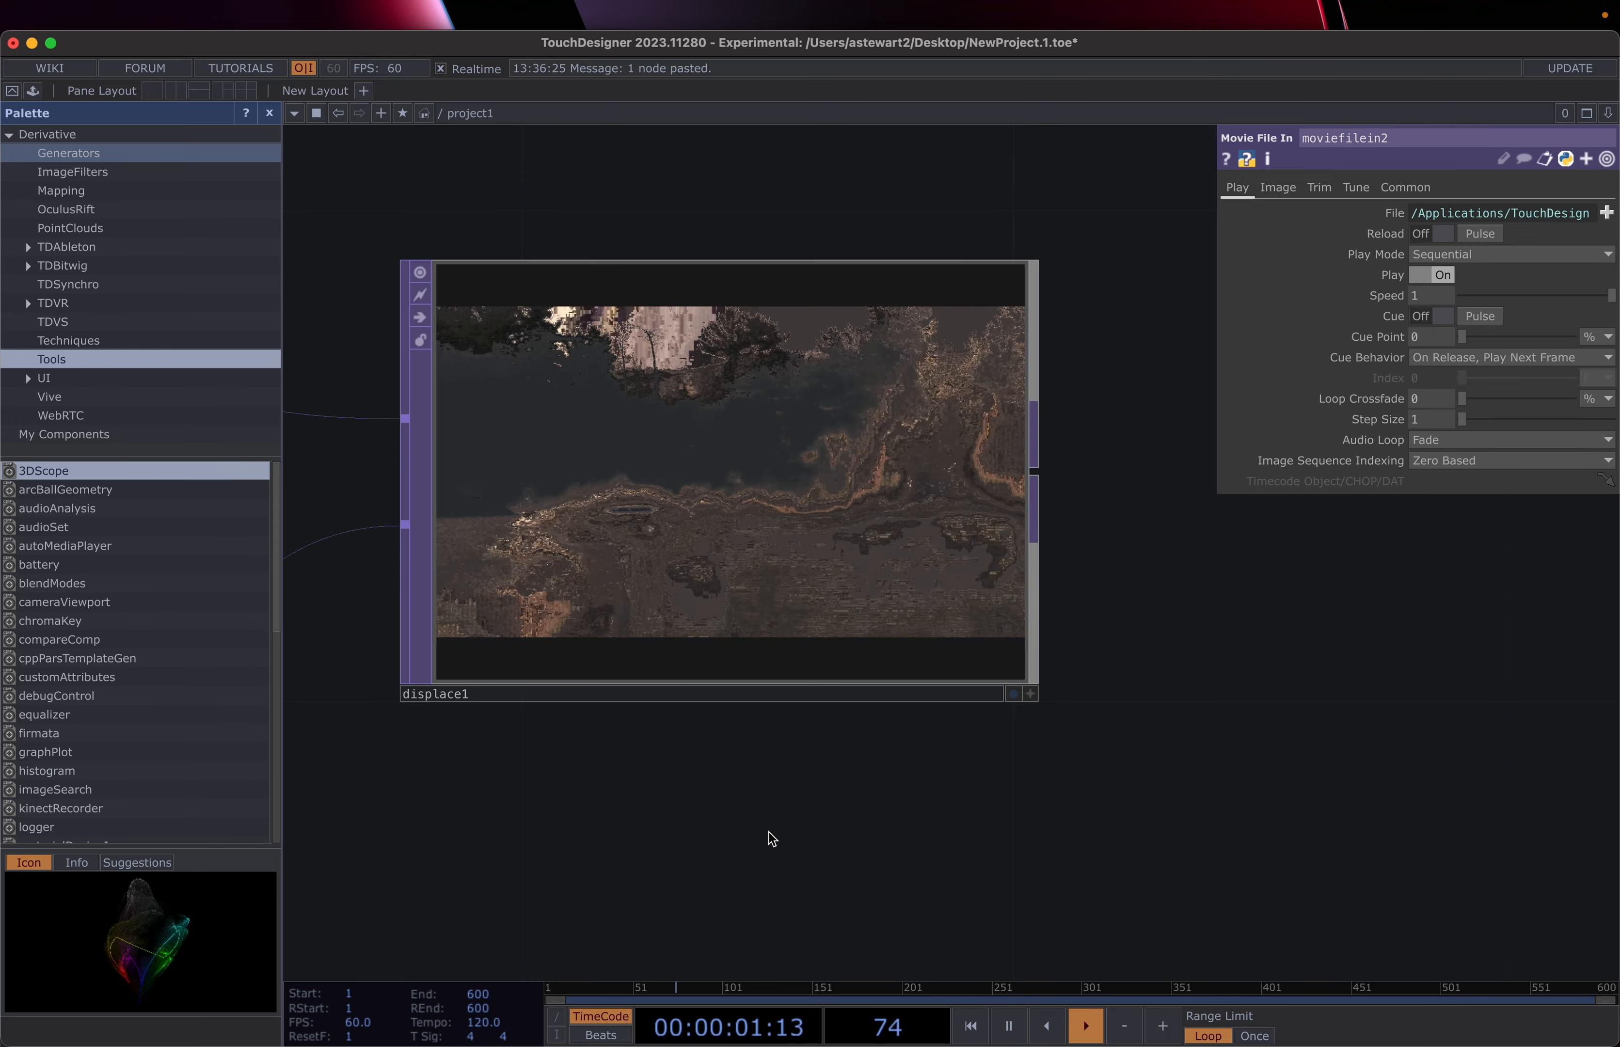
pyautogui.scroll(-1, 770, 832)
pyautogui.scroll(-3, 770, 834)
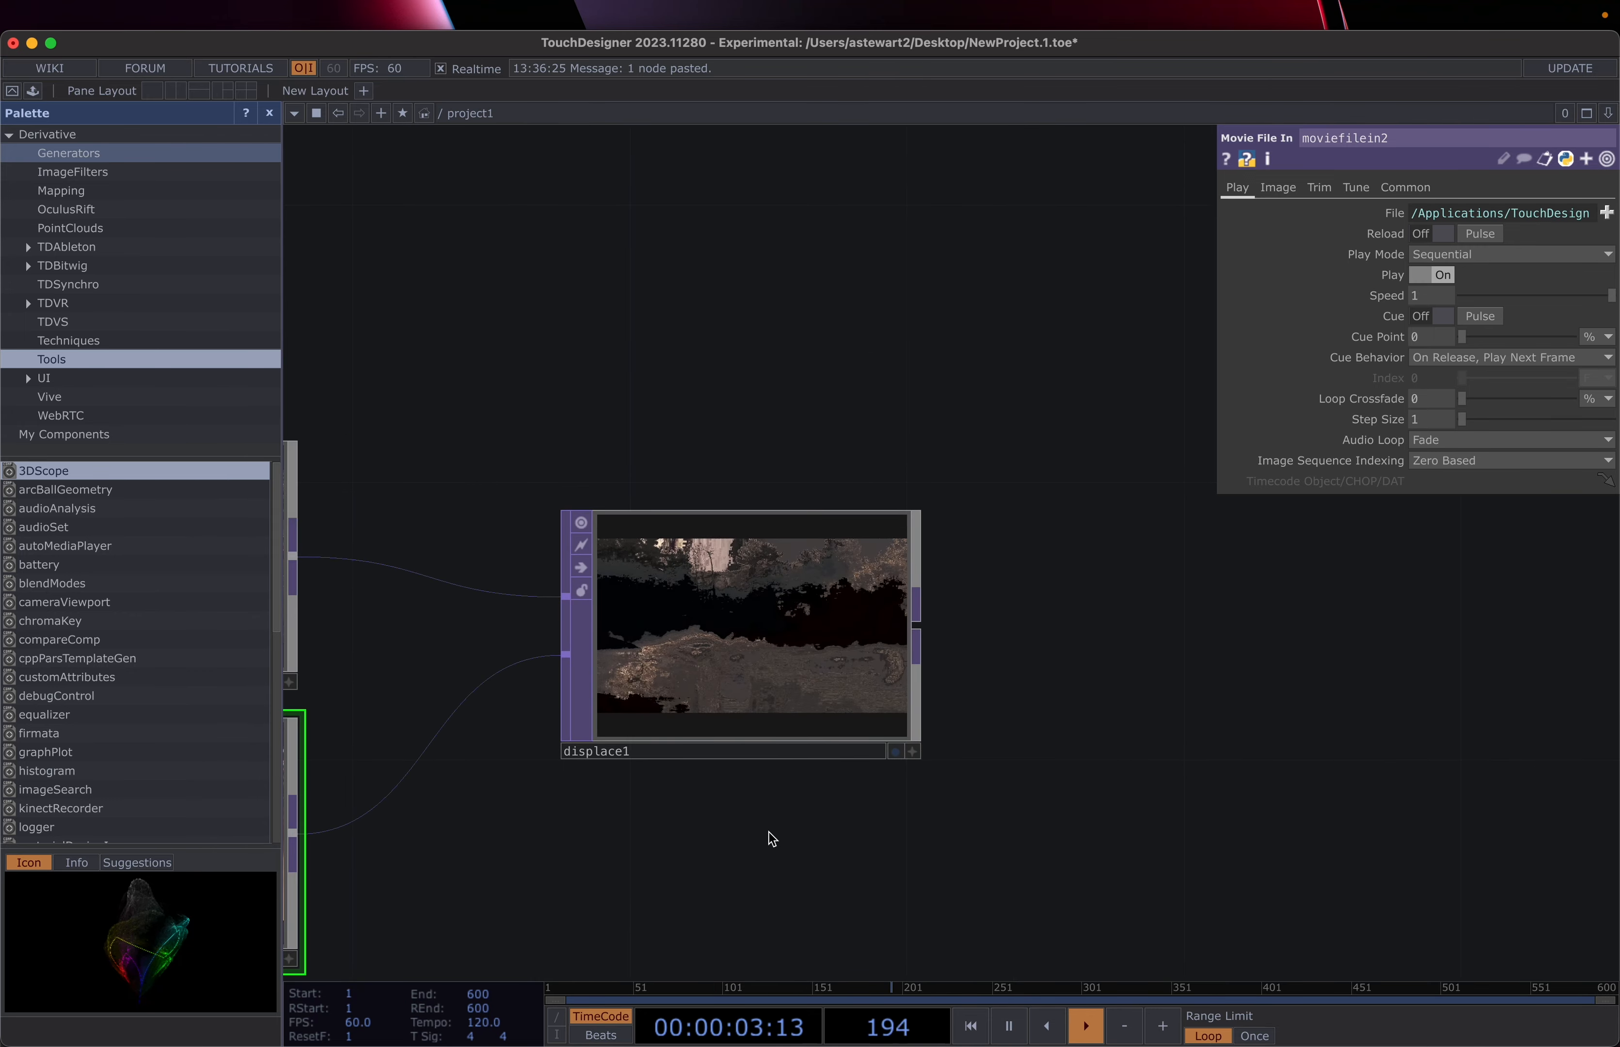
# - Add an Out TOP beside displace1, wired to its output
pyautogui.moveTo(768, 836); pyautogui.dragTo(694, 549)
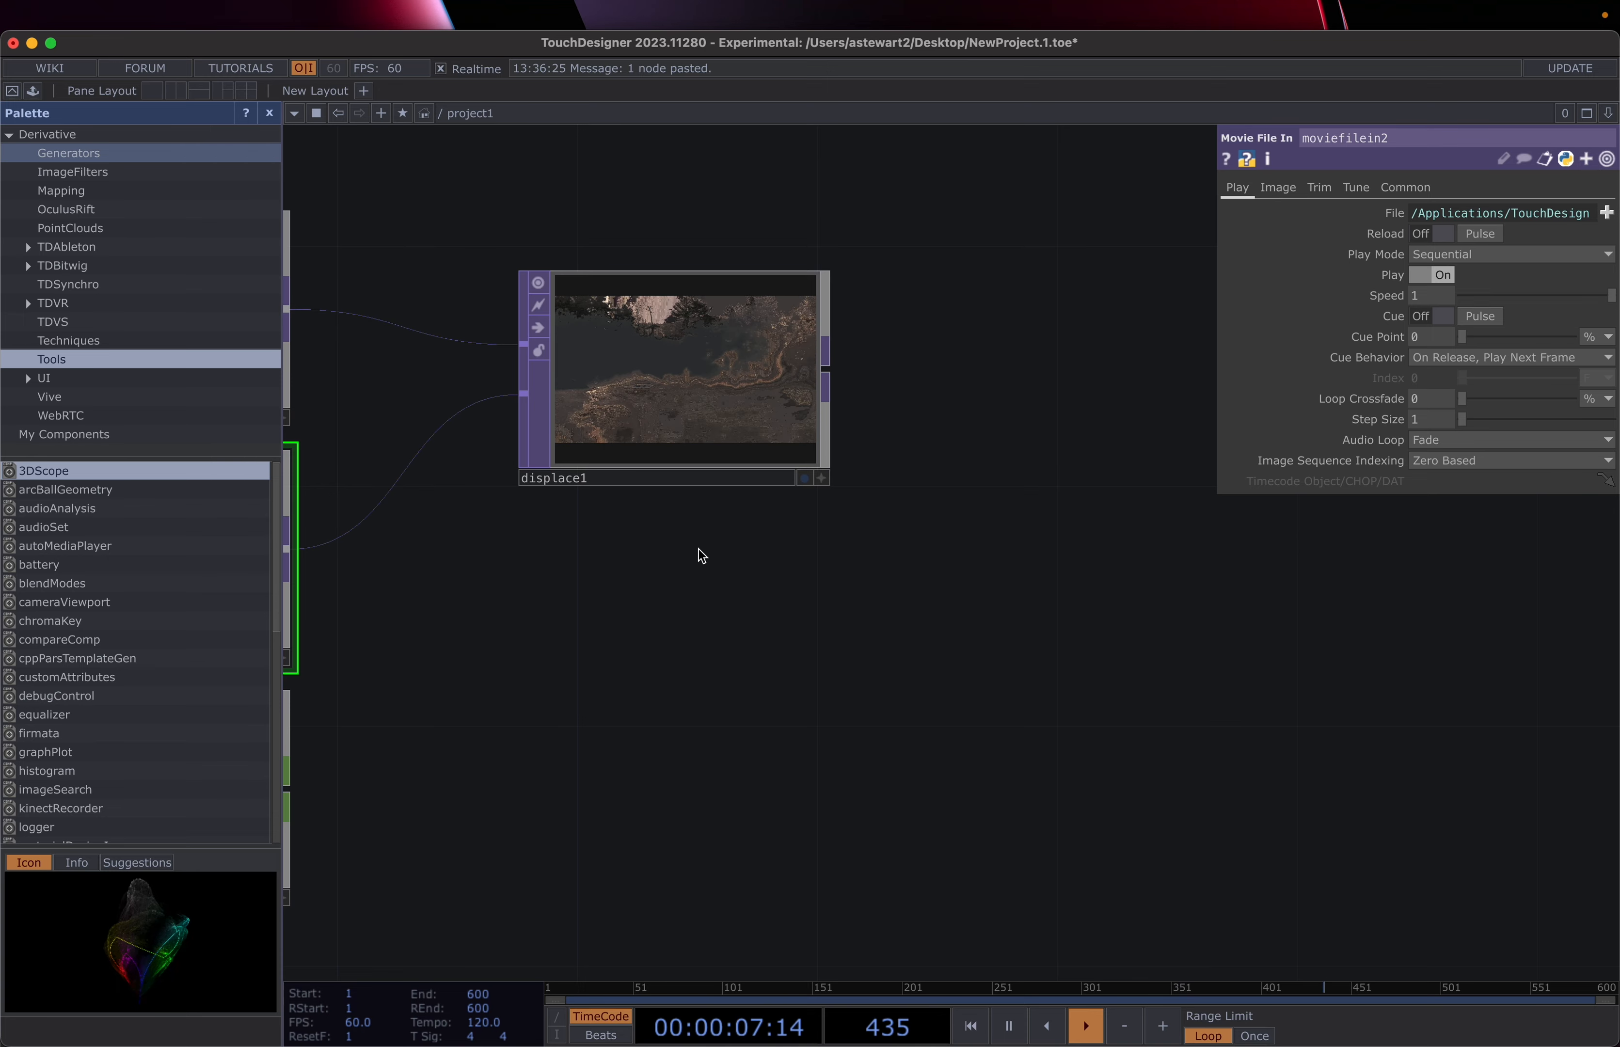
pyautogui.scroll(-1, 702, 556)
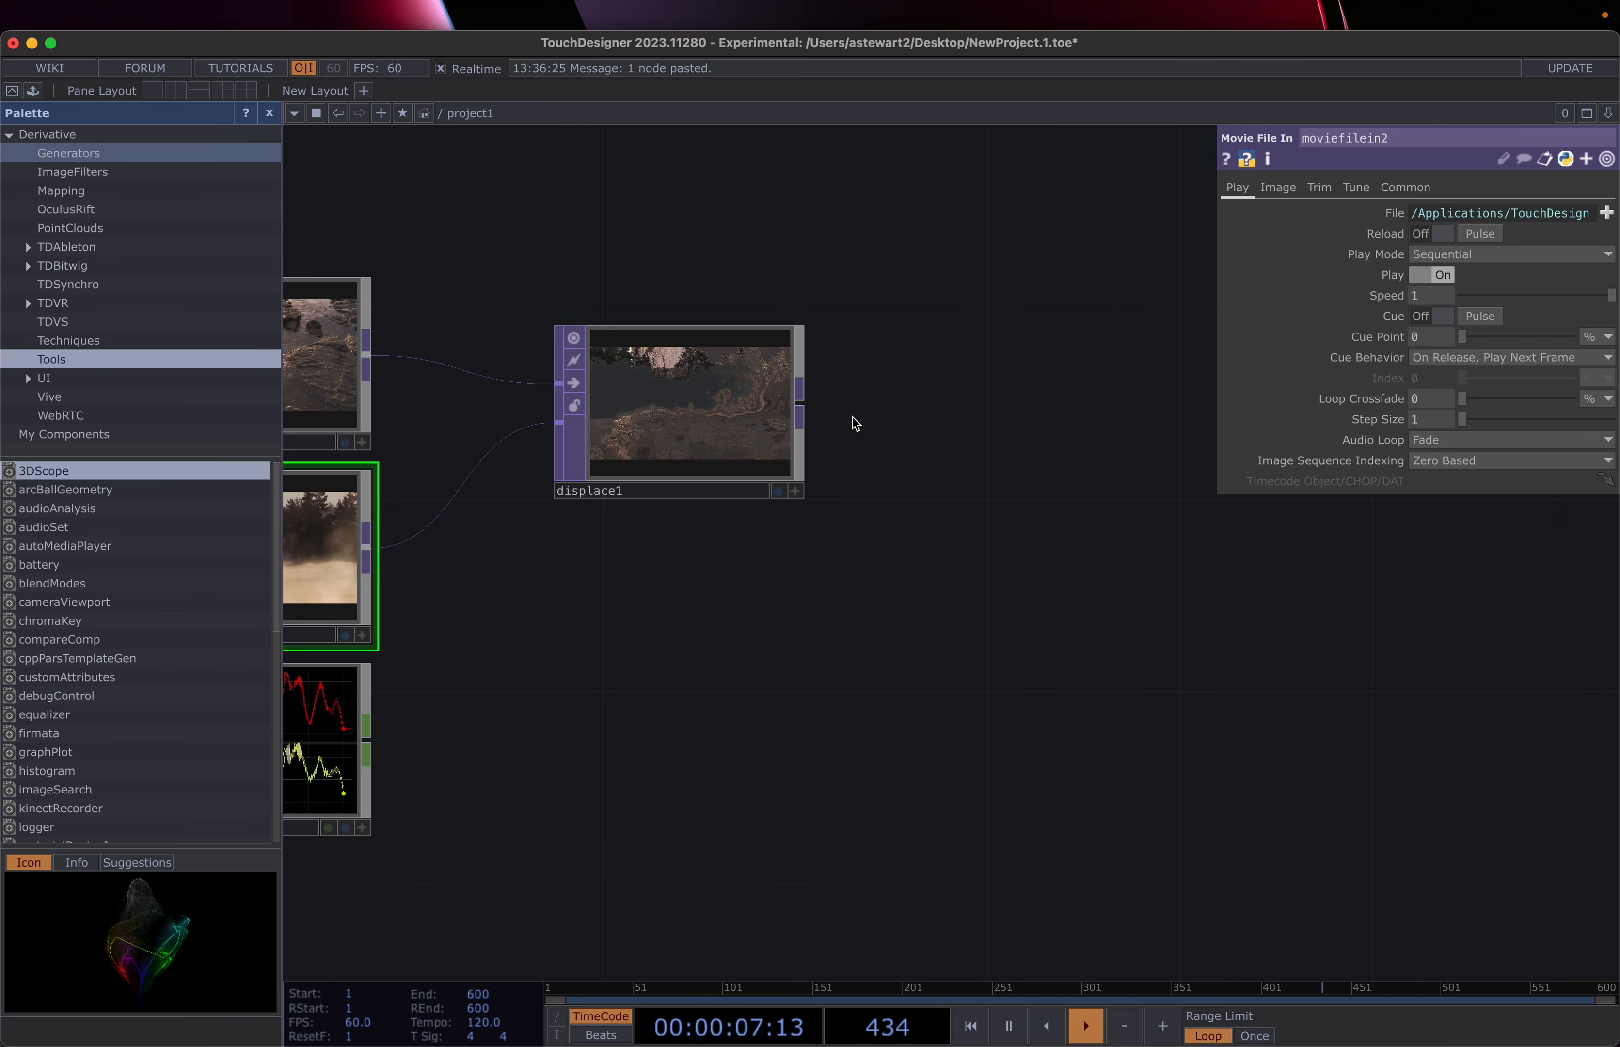
pyautogui.rightClick(800, 403)
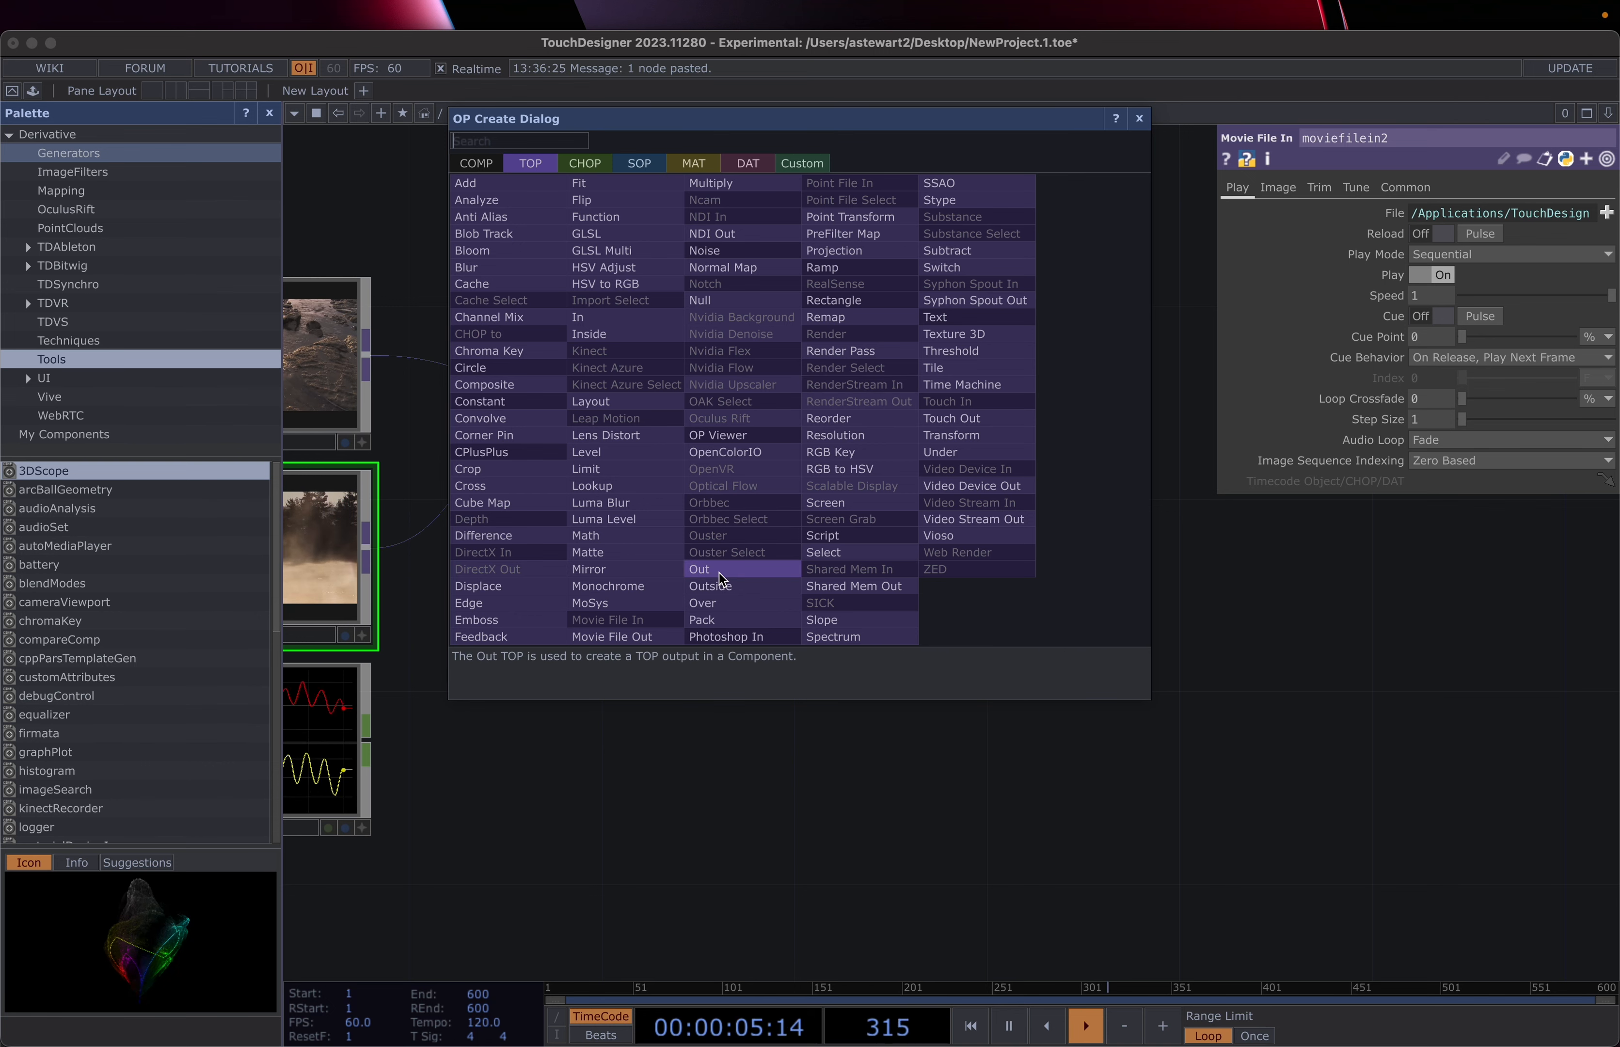
pyautogui.click(704, 569)
pyautogui.click(1032, 434)
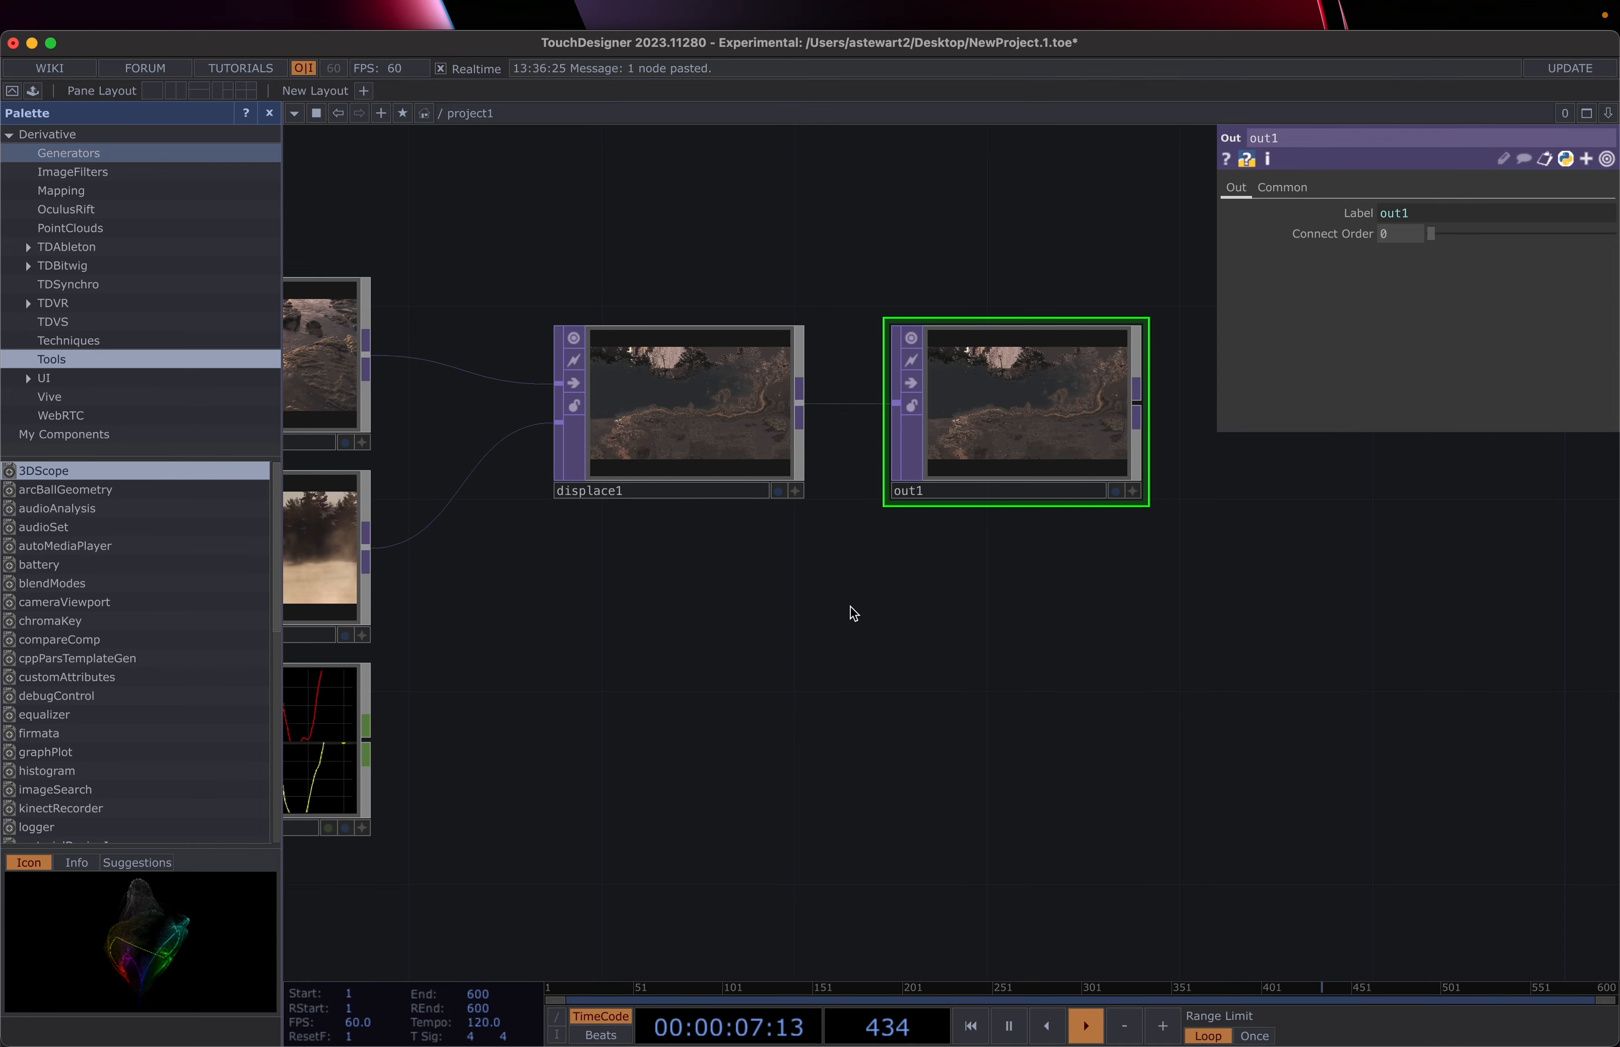
# - Add a Window COMP to the empty network area below and to the right of out1
pyautogui.scroll(-3, 892, 711)
pyautogui.moveTo(973, 621); pyautogui.dragTo(732, 619)
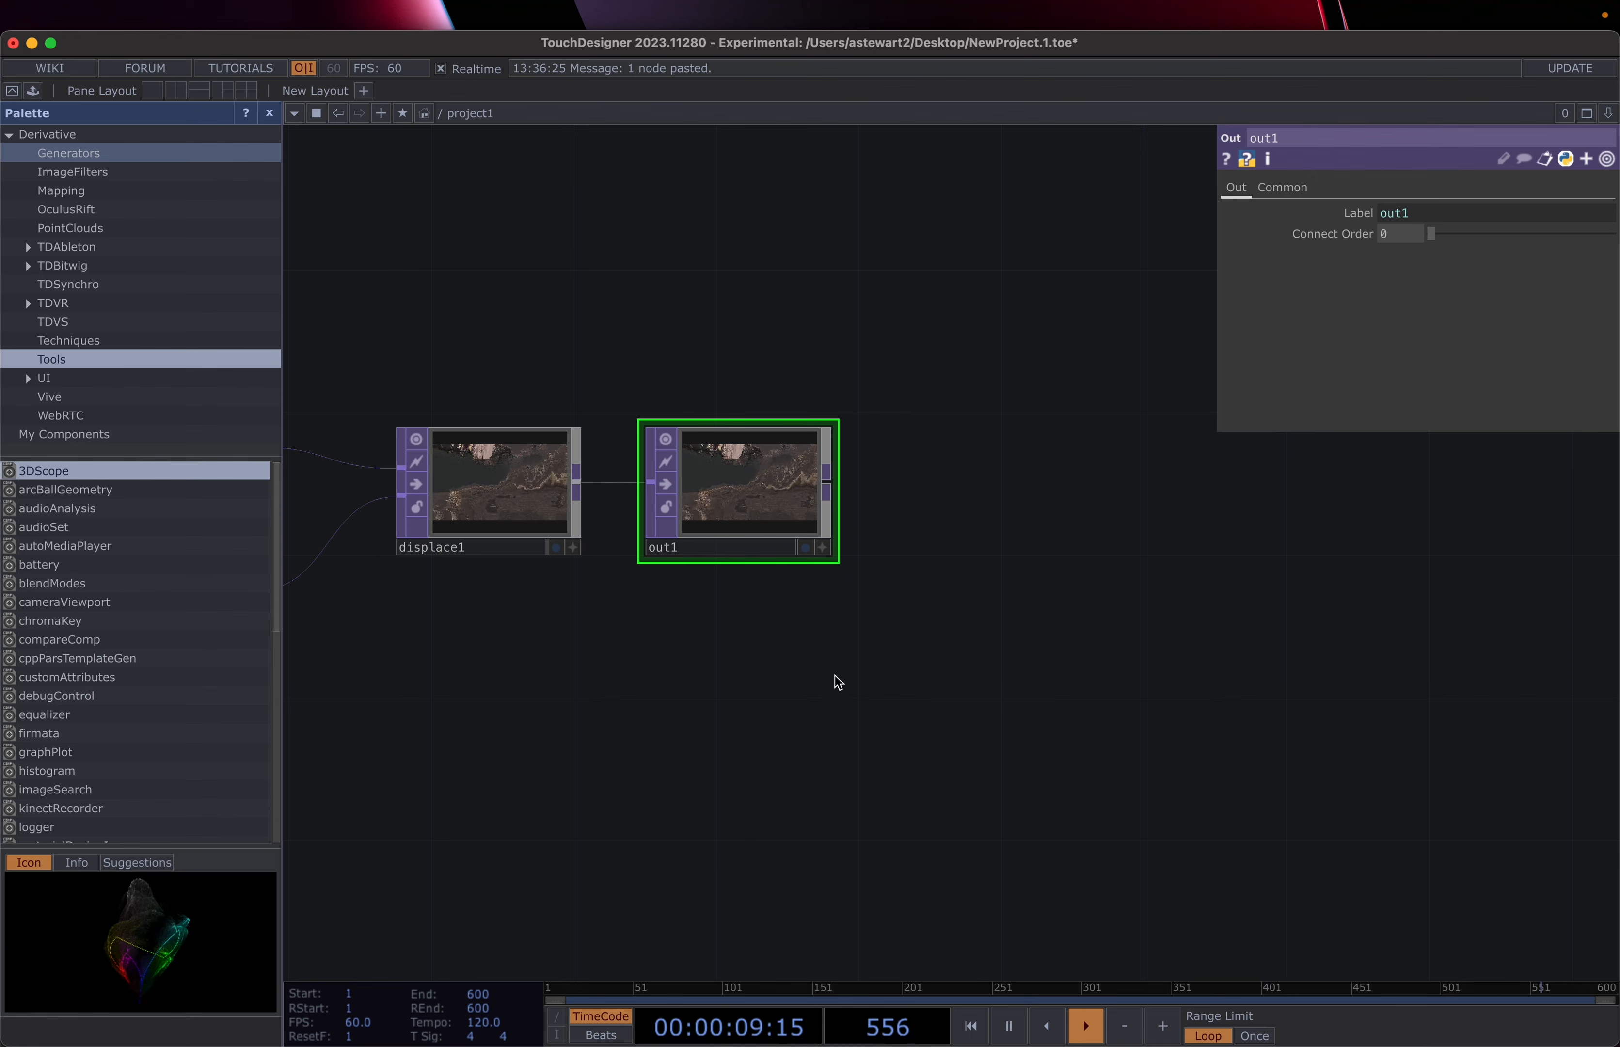
pyautogui.rightClick(945, 671)
pyautogui.click(864, 660)
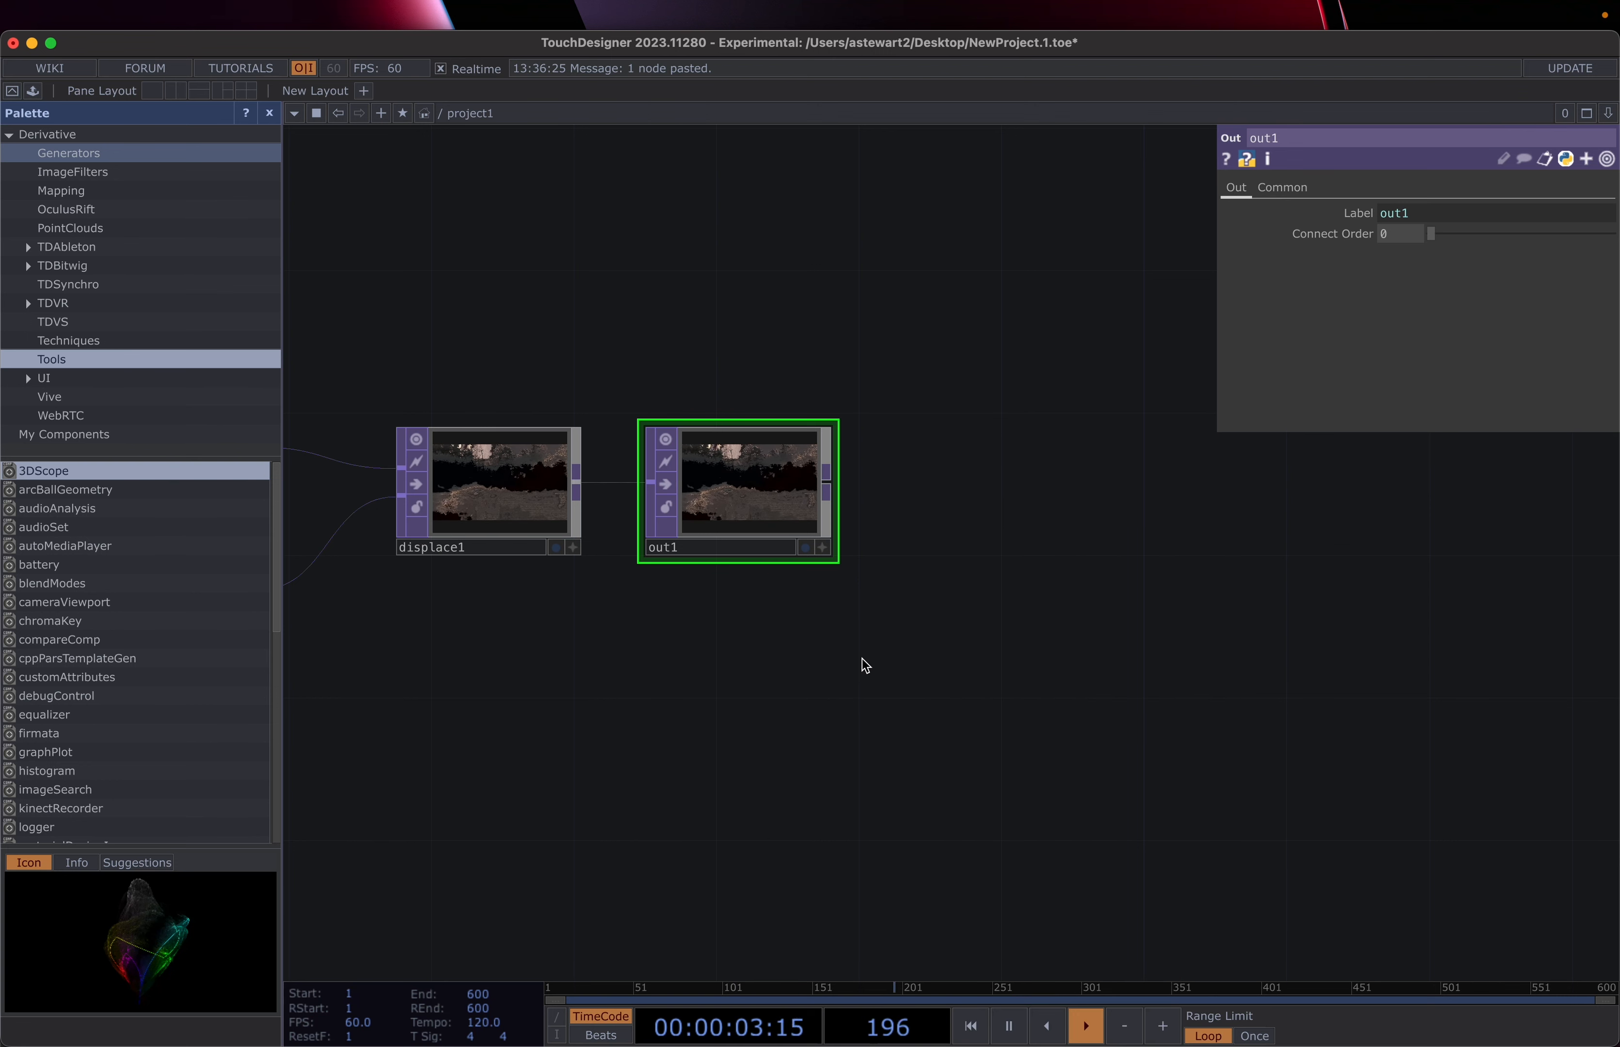
pyautogui.press('Tab')
pyautogui.click(541, 416)
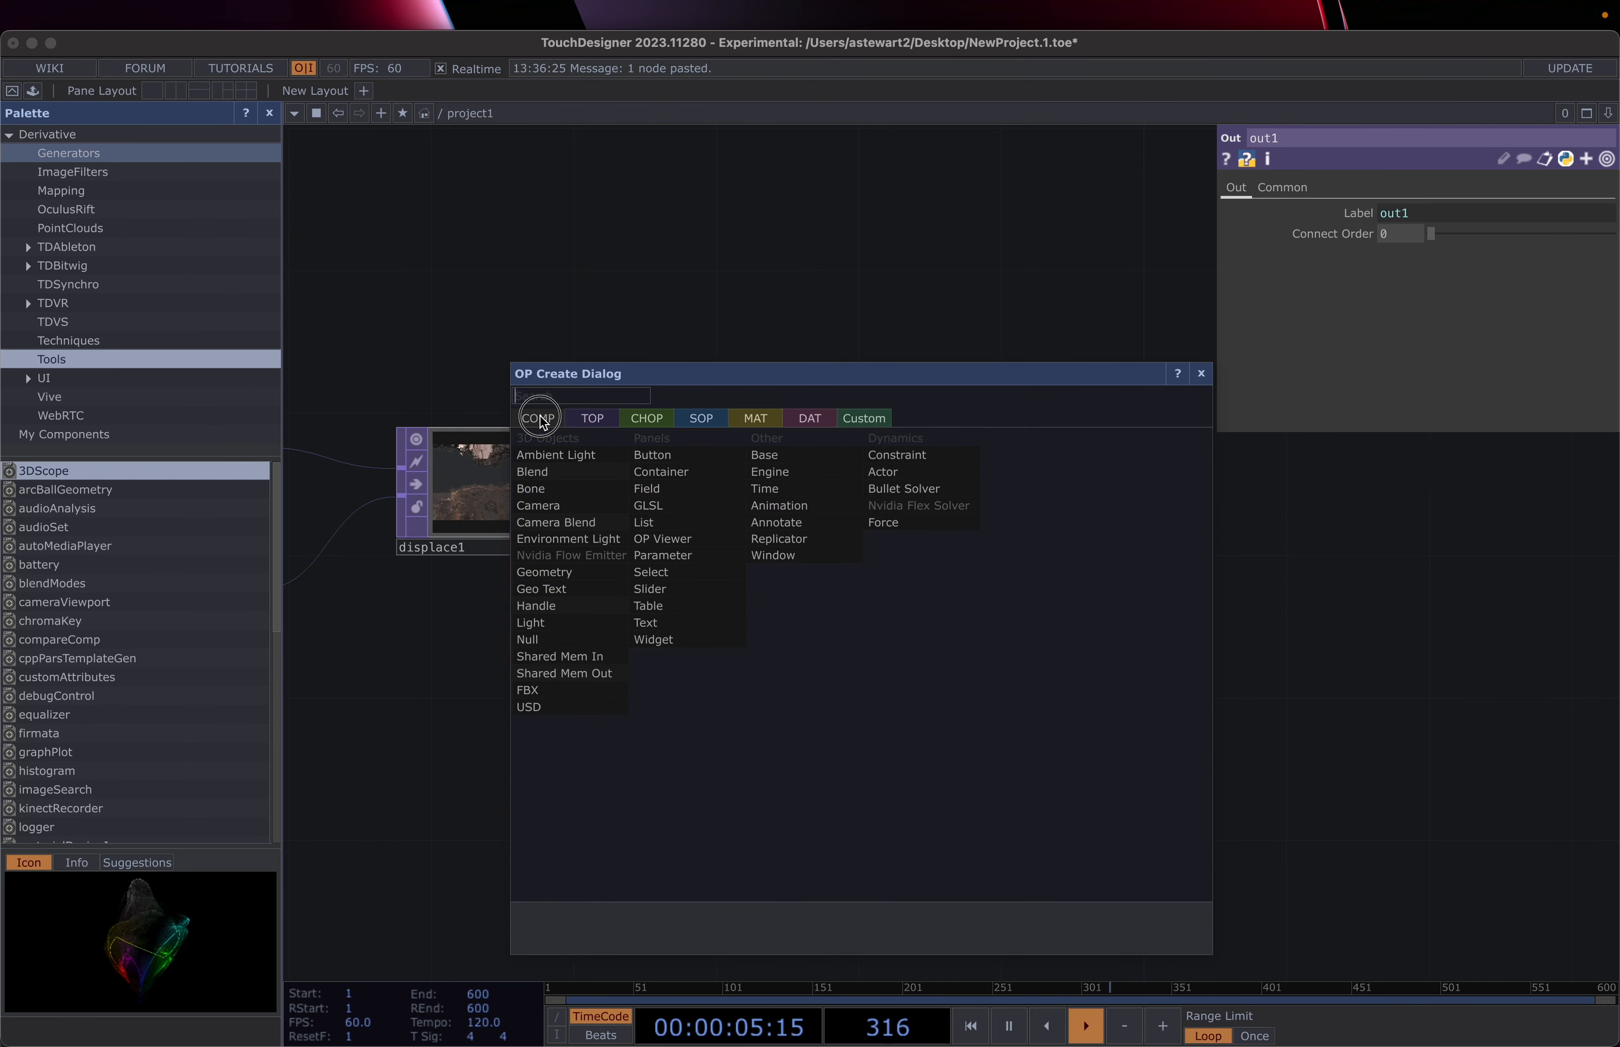
pyautogui.click(771, 555)
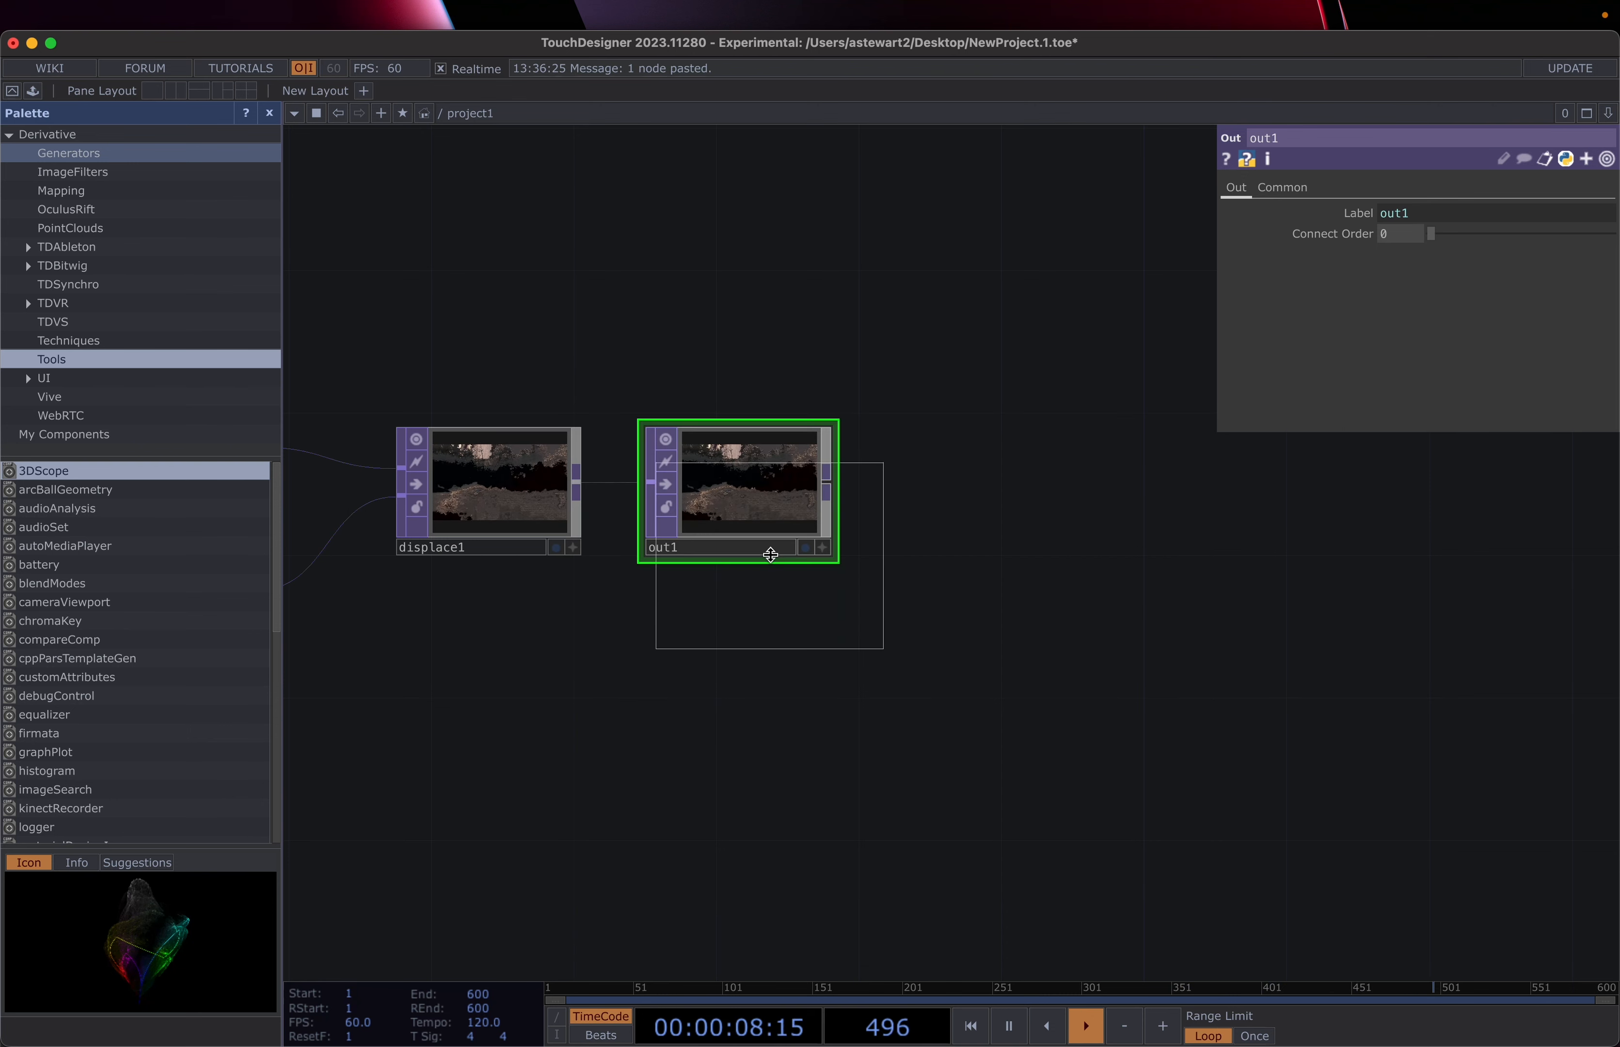
pyautogui.click(1002, 719)
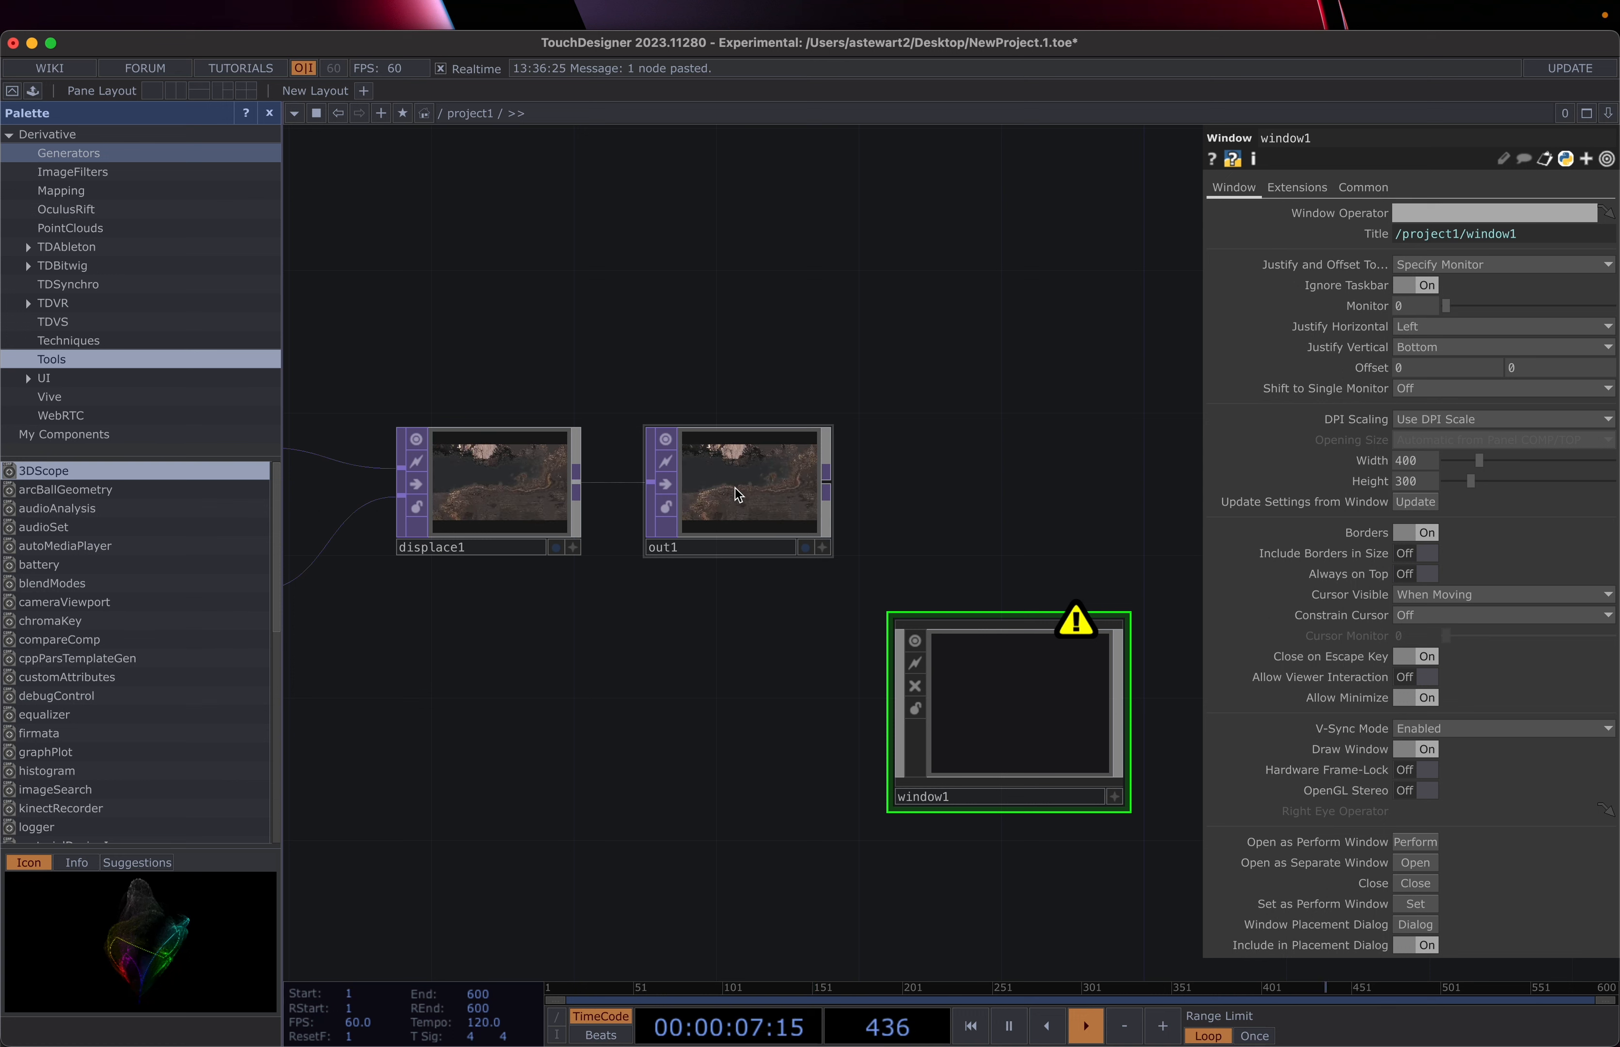
# - Assign out1 as window1's Window Operator, view the output in a separate window at full screen, and close it
pyautogui.moveTo(736, 489); pyautogui.dragTo(1428, 213)
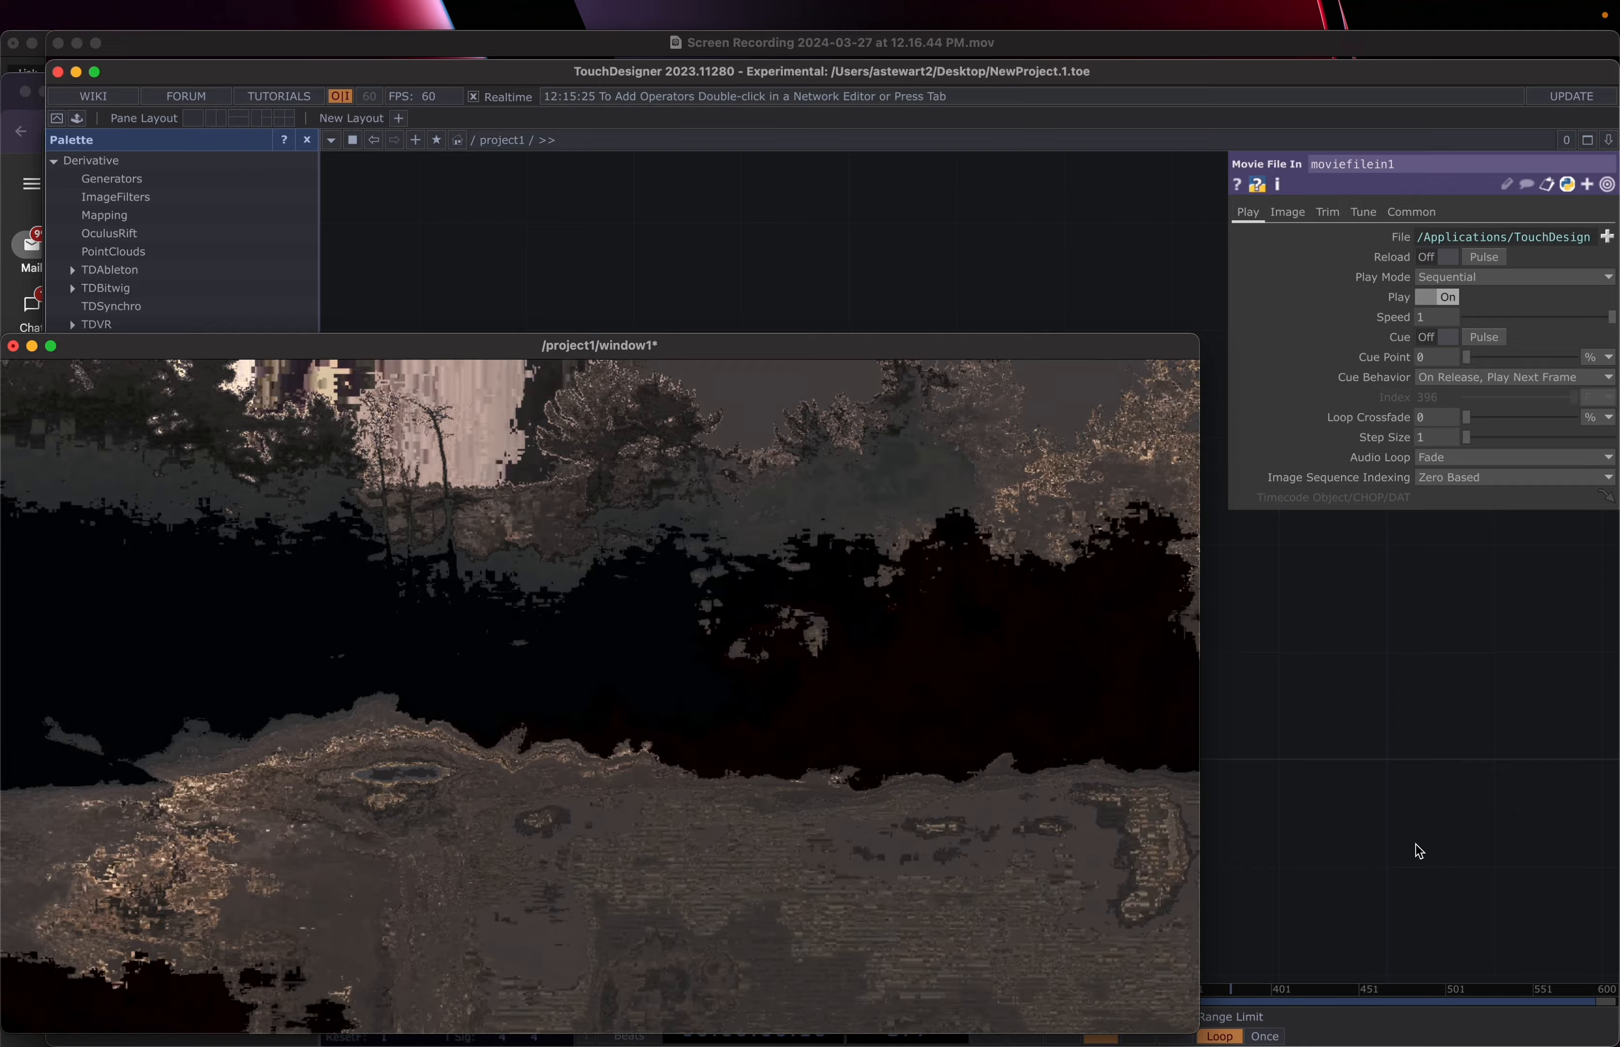
pyautogui.moveTo(560, 352); pyautogui.dragTo(758, 219)
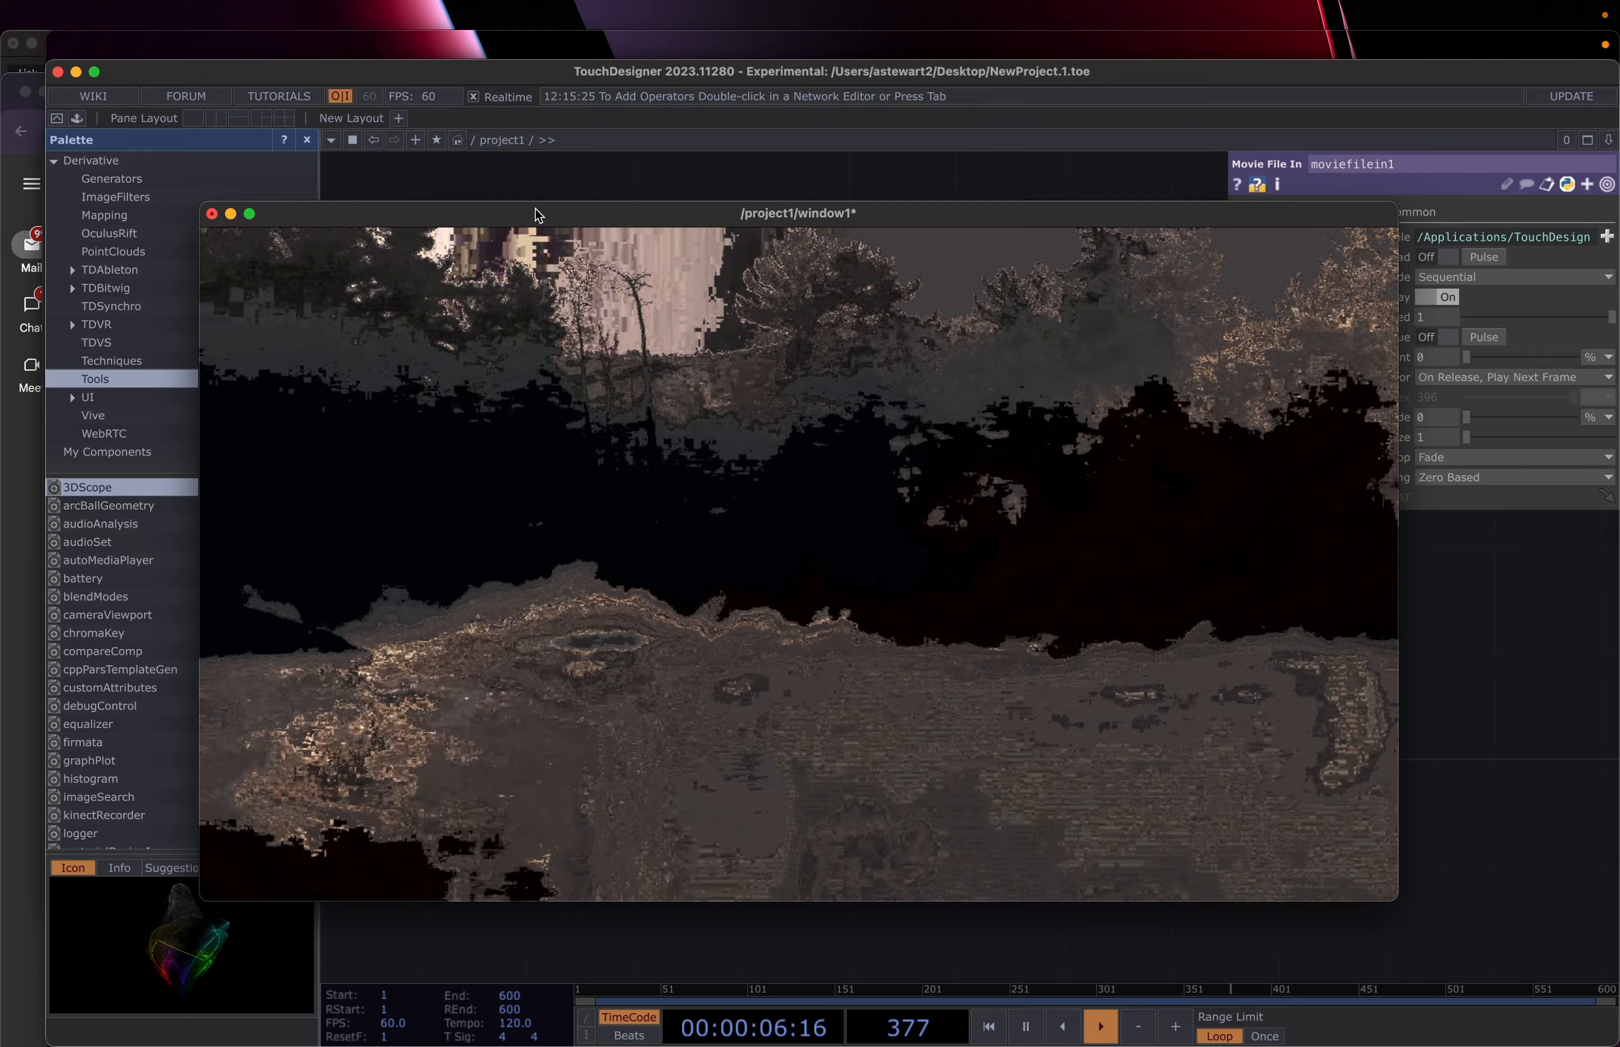
pyautogui.click(251, 215)
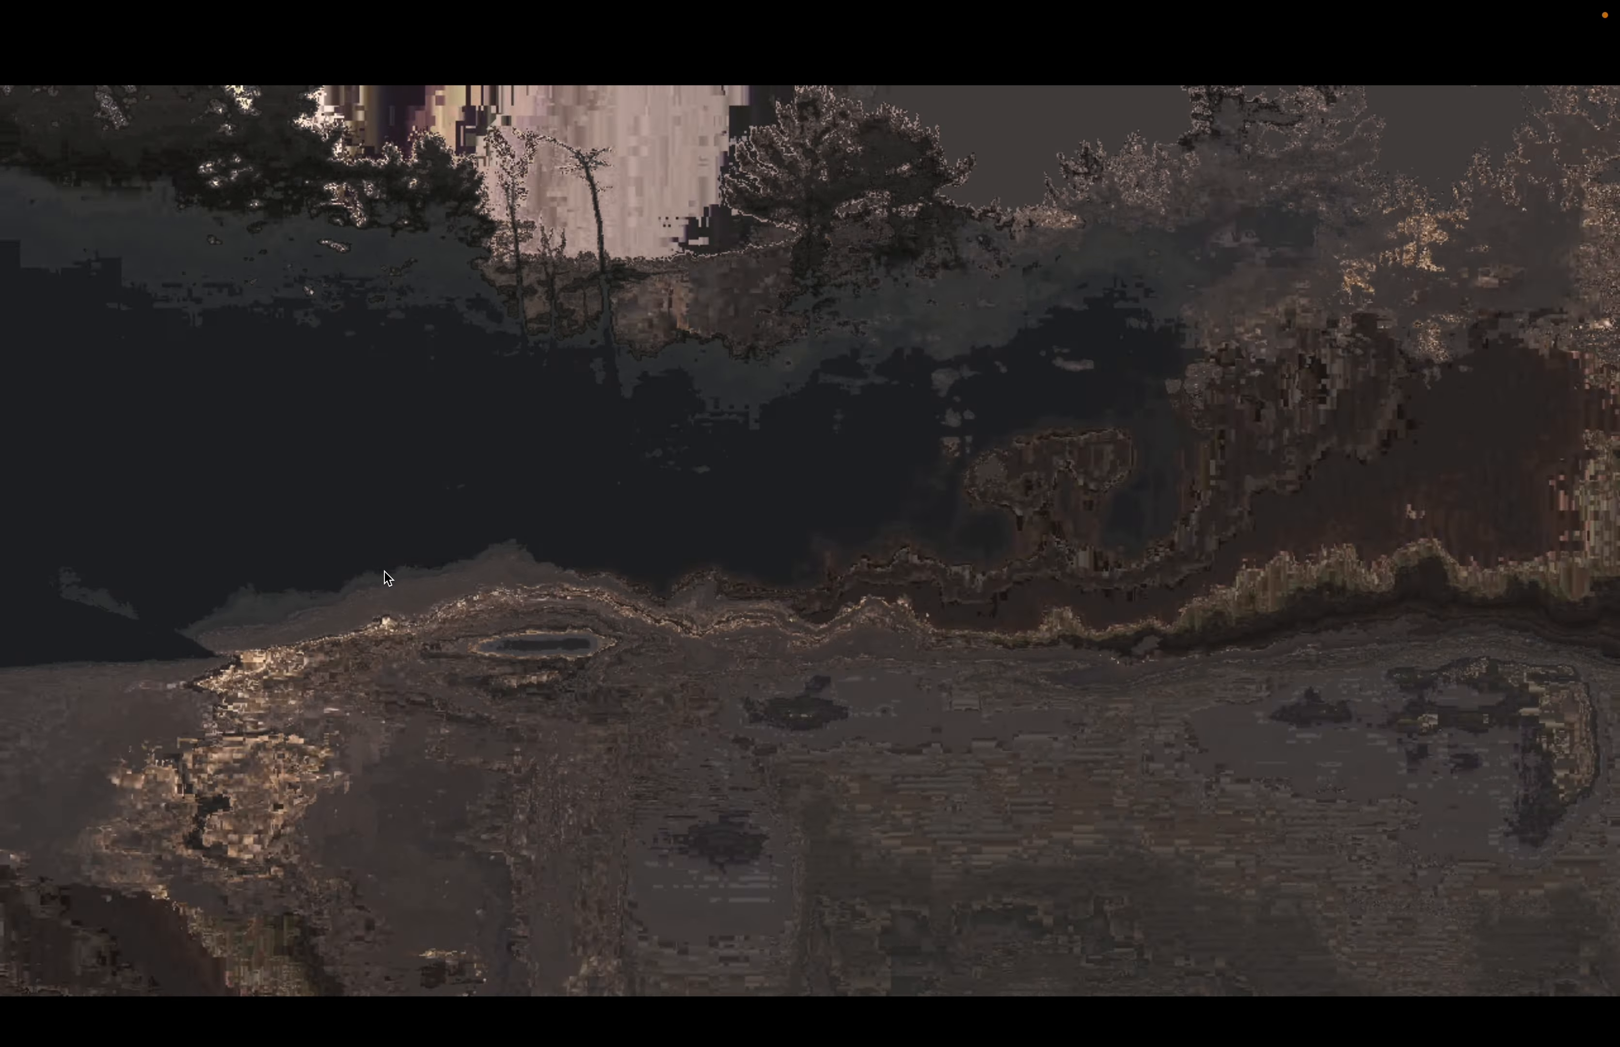
pyautogui.press('Escape')
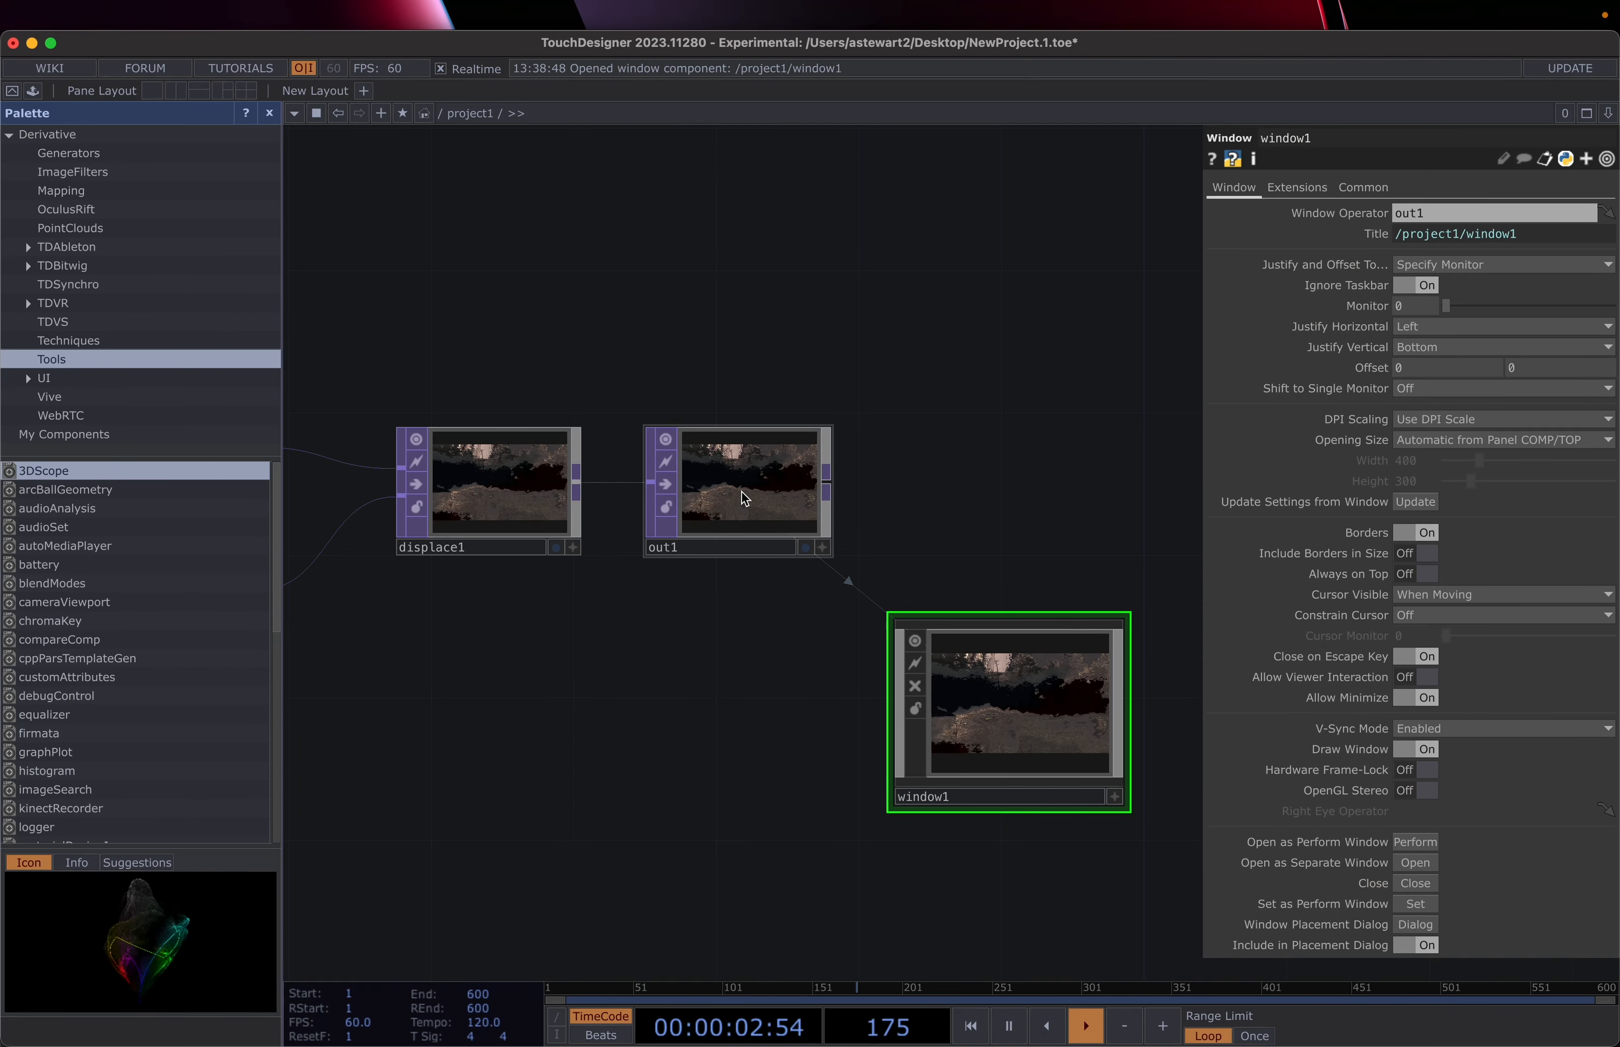
# - Move the window1 node up beside out1 so the chain lies in one row
pyautogui.moveTo(1030, 715); pyautogui.dragTo(1032, 464)
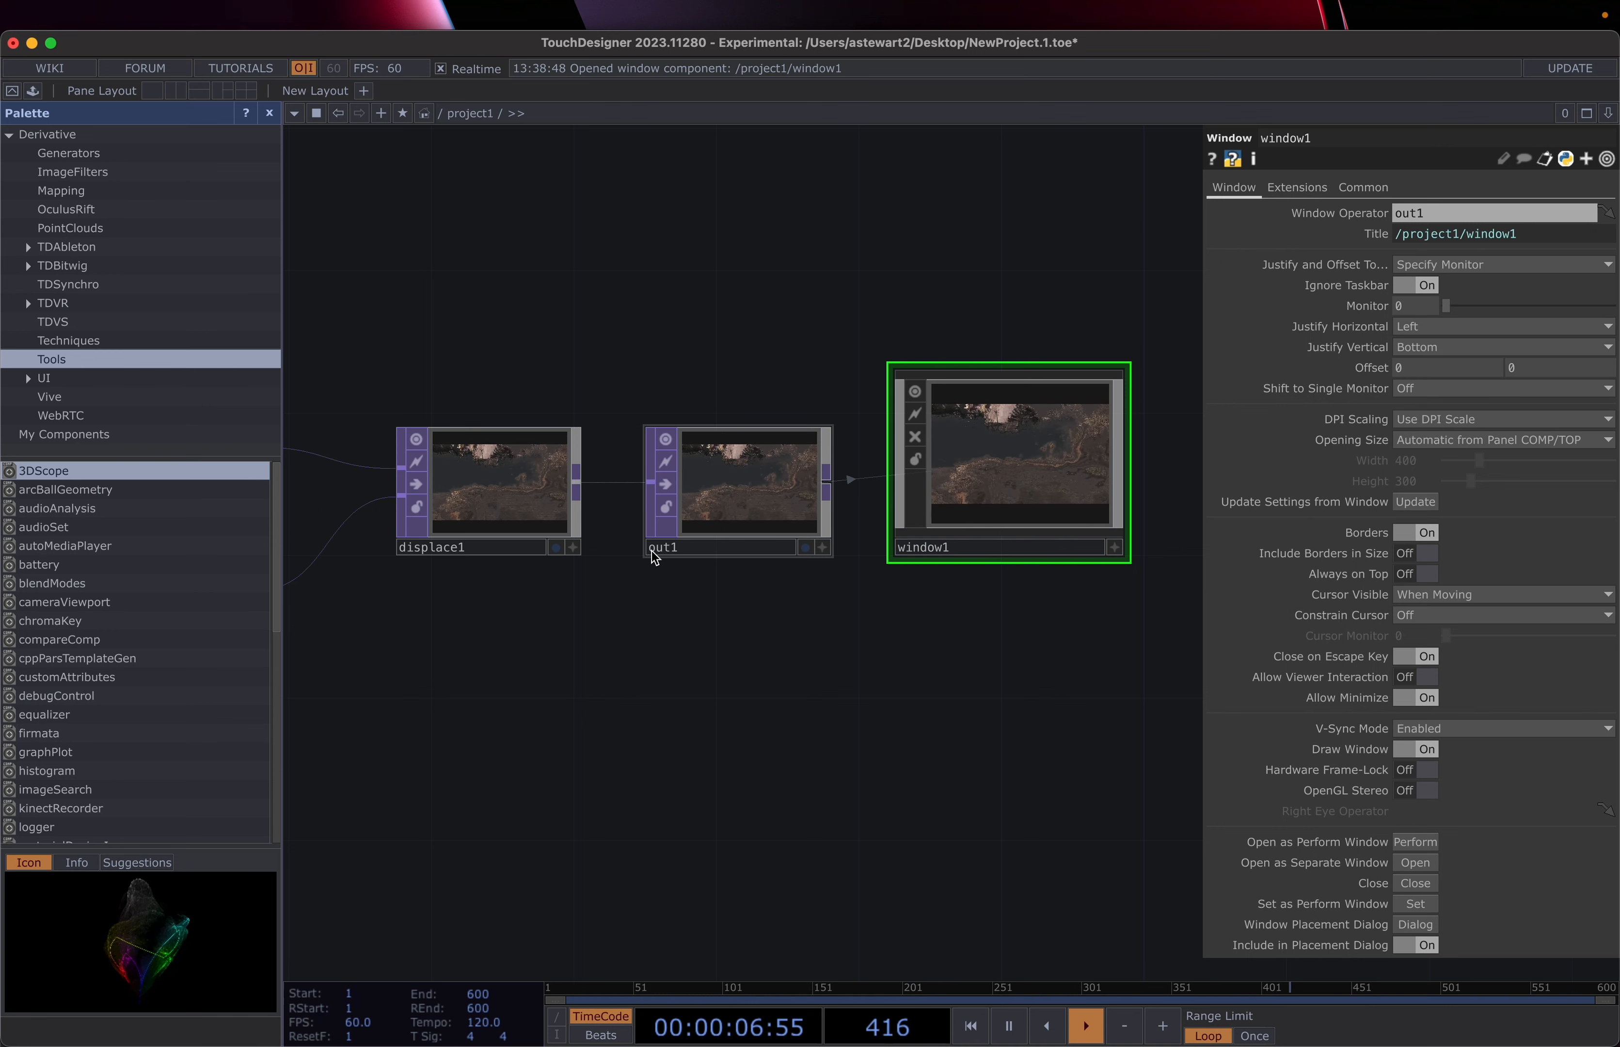
pyautogui.scroll(-5, 877, 746)
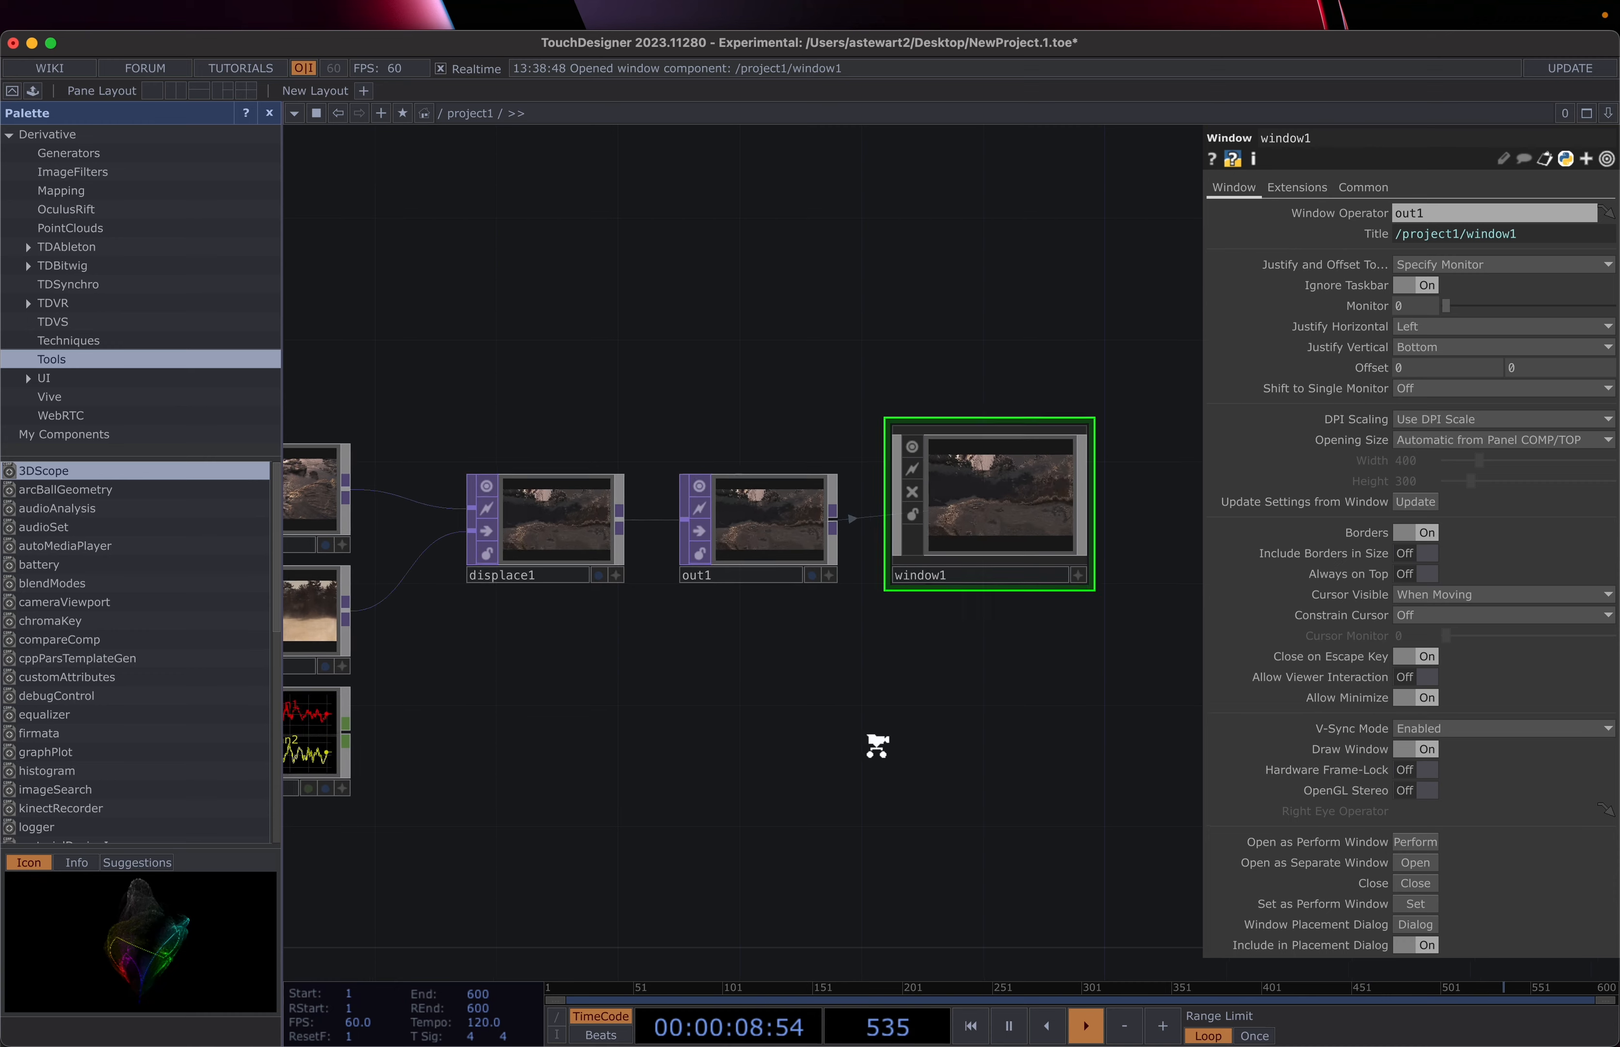
pyautogui.scroll(-2, 877, 745)
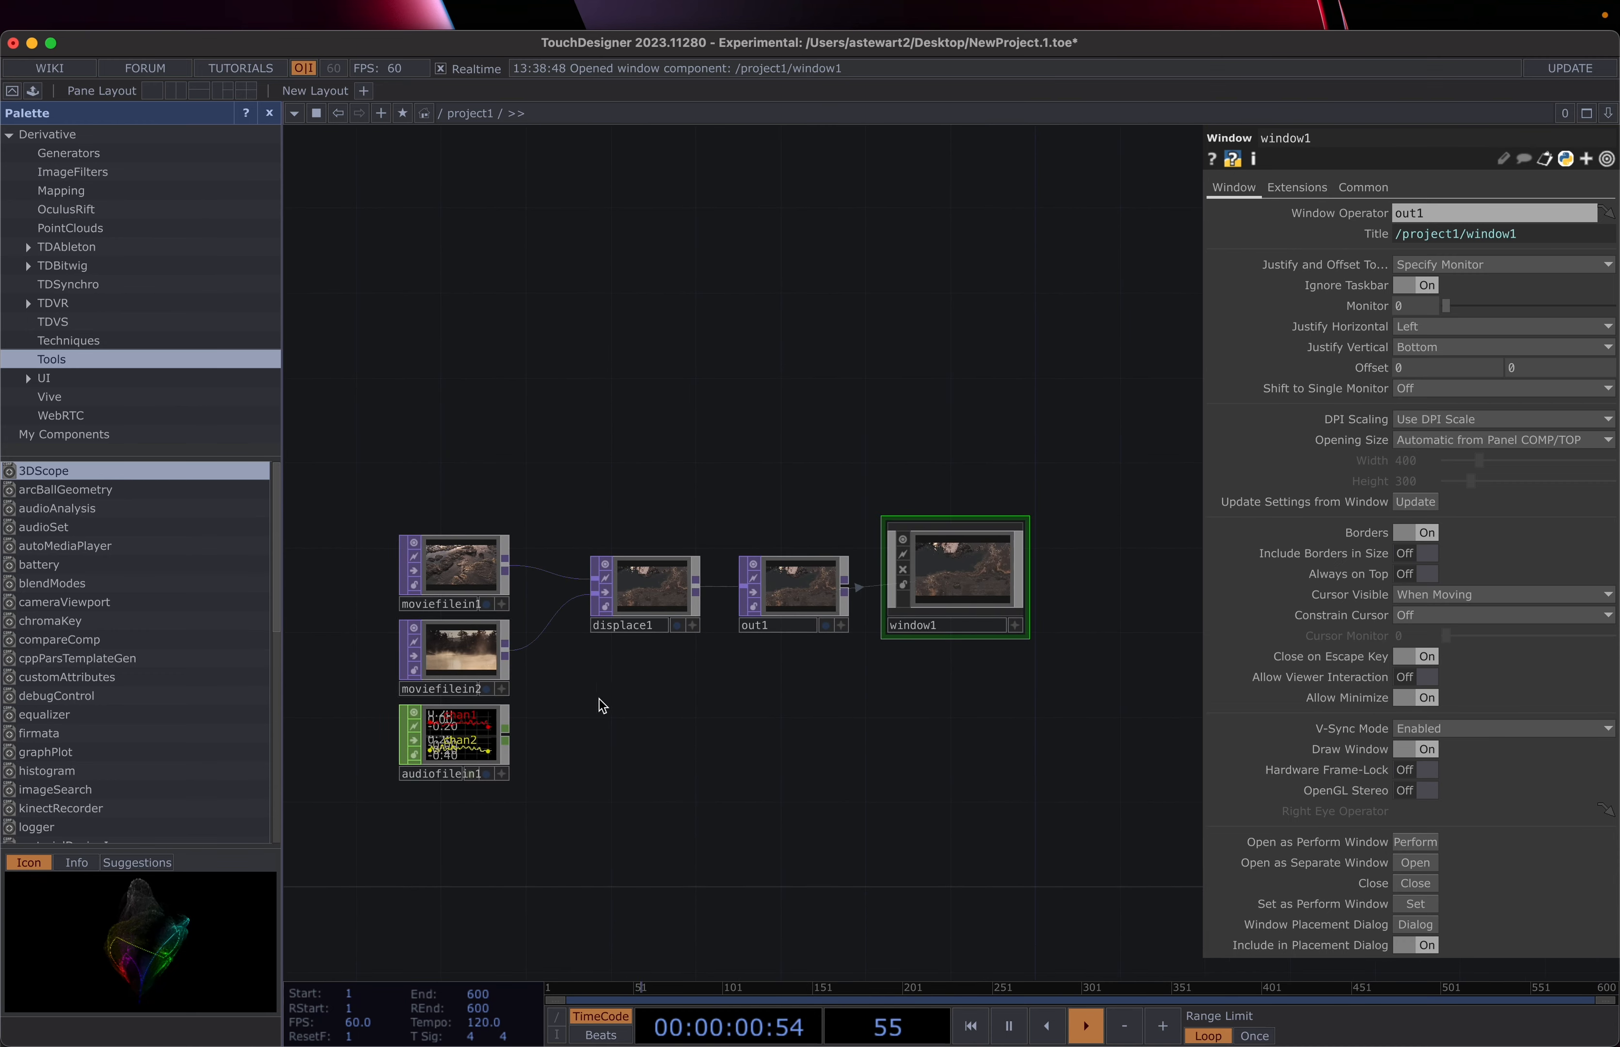
pyautogui.moveTo(949, 764); pyautogui.dragTo(904, 627)
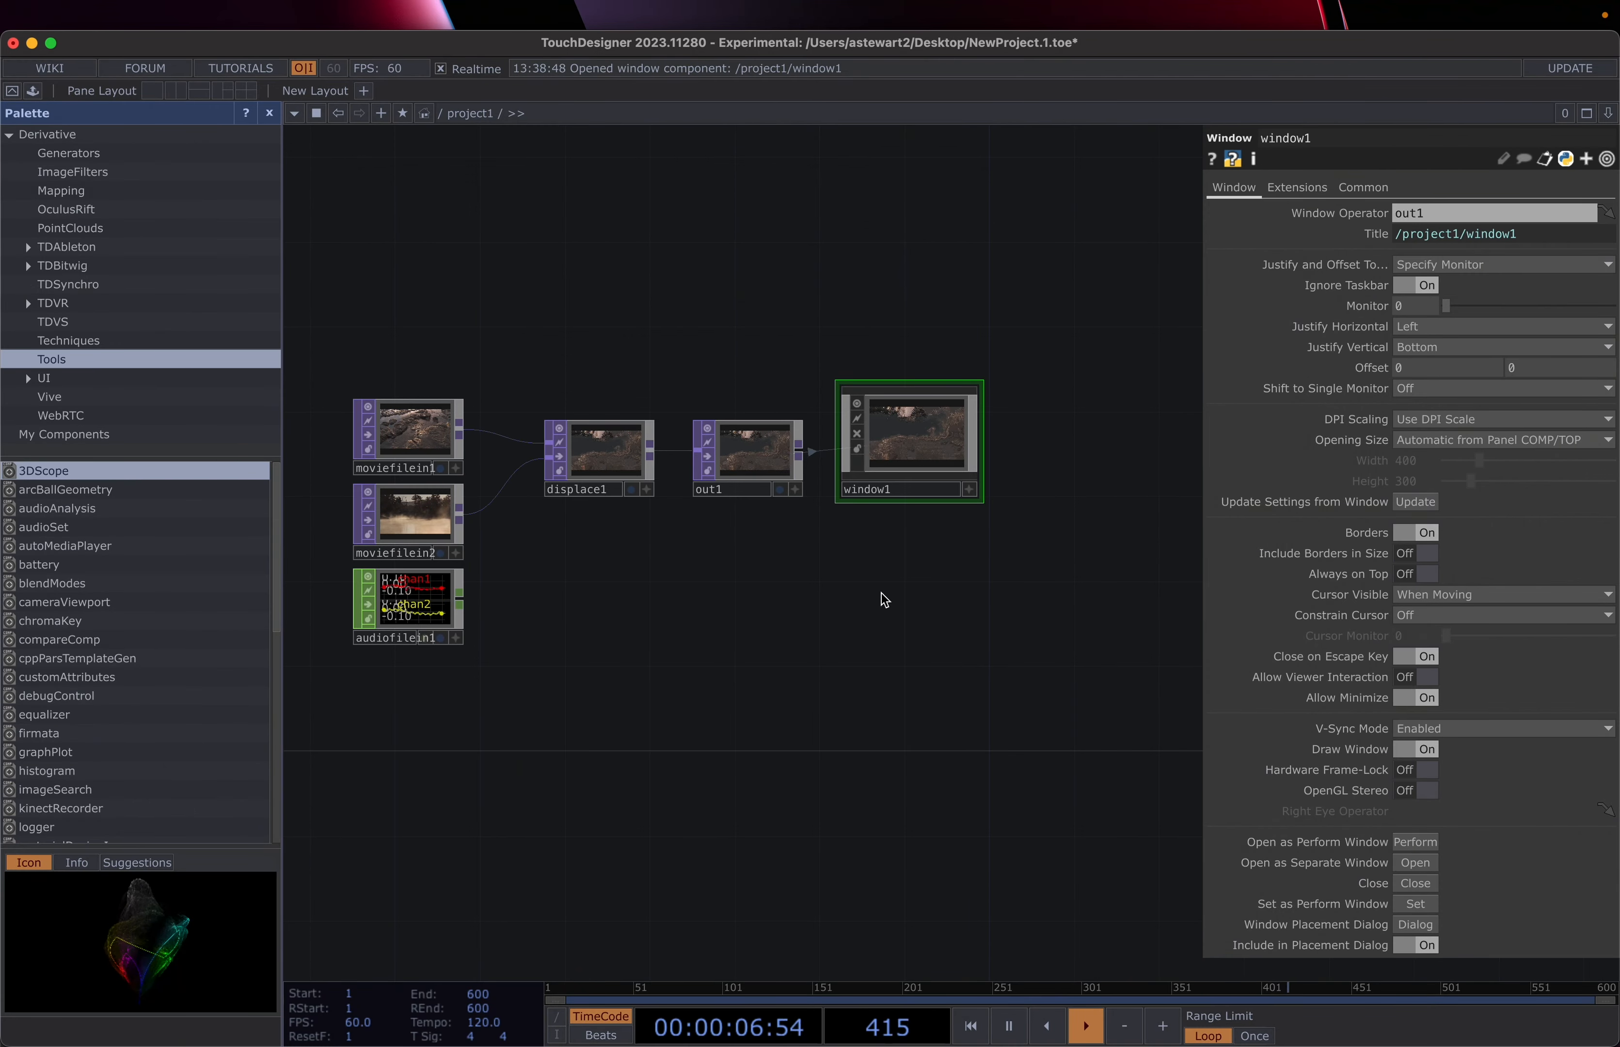
pyautogui.click(1472, 265)
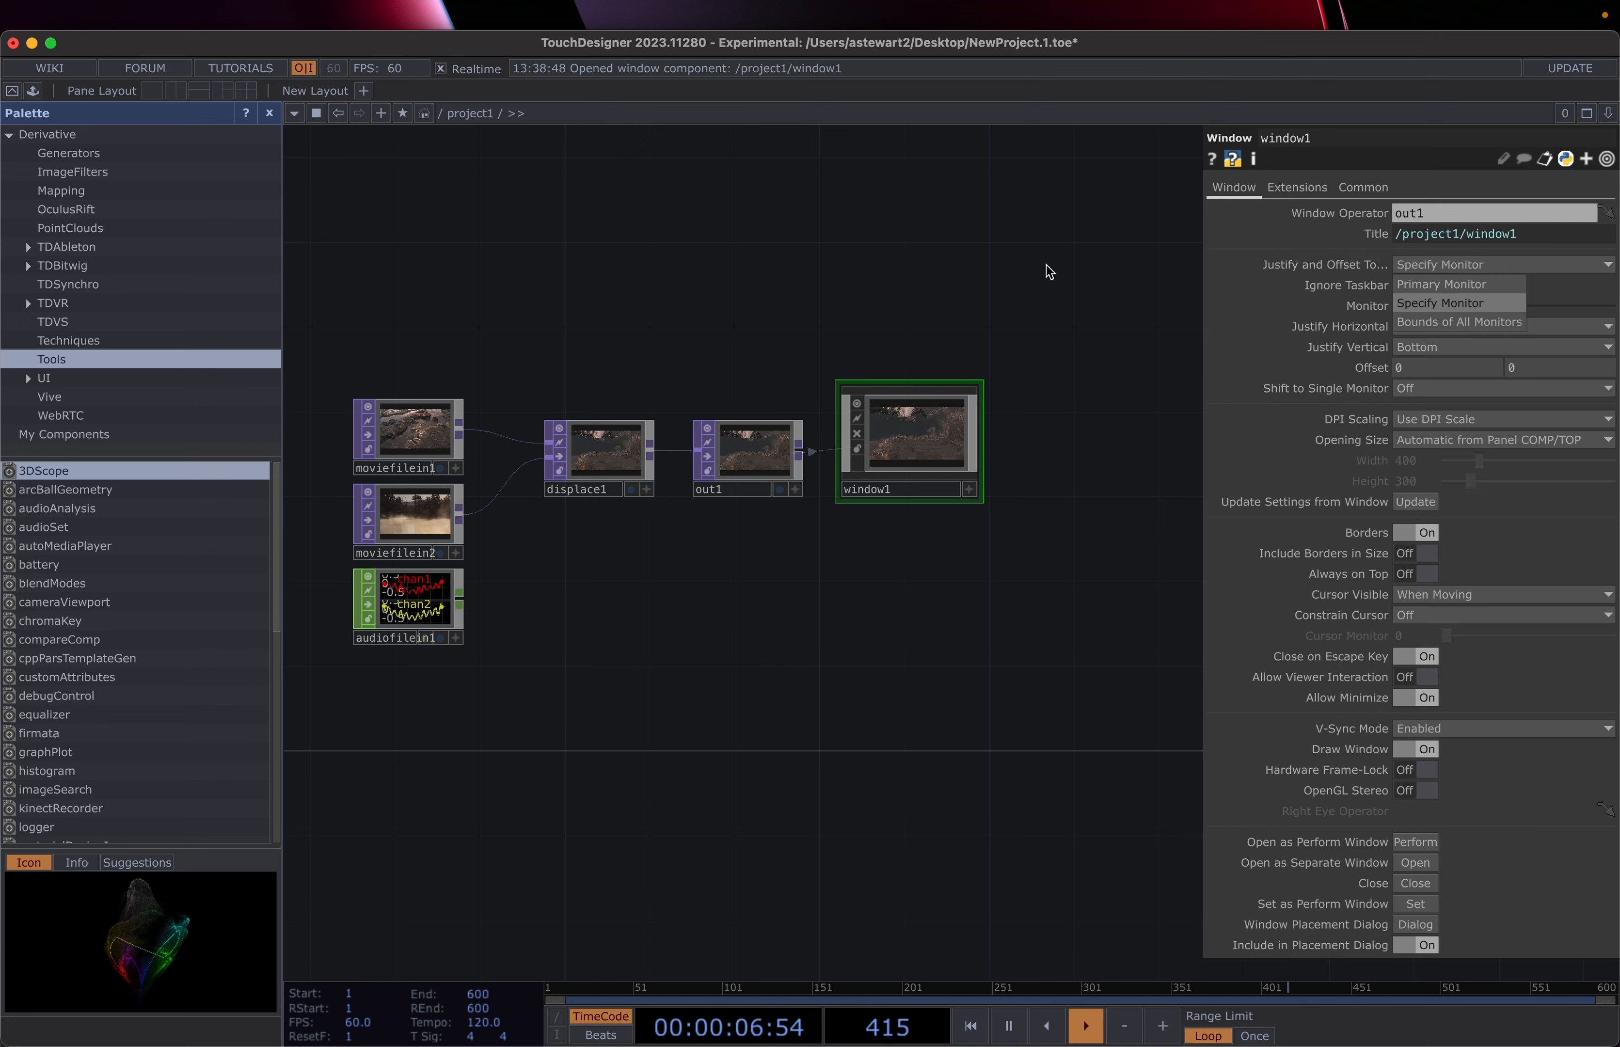
pyautogui.click(1092, 282)
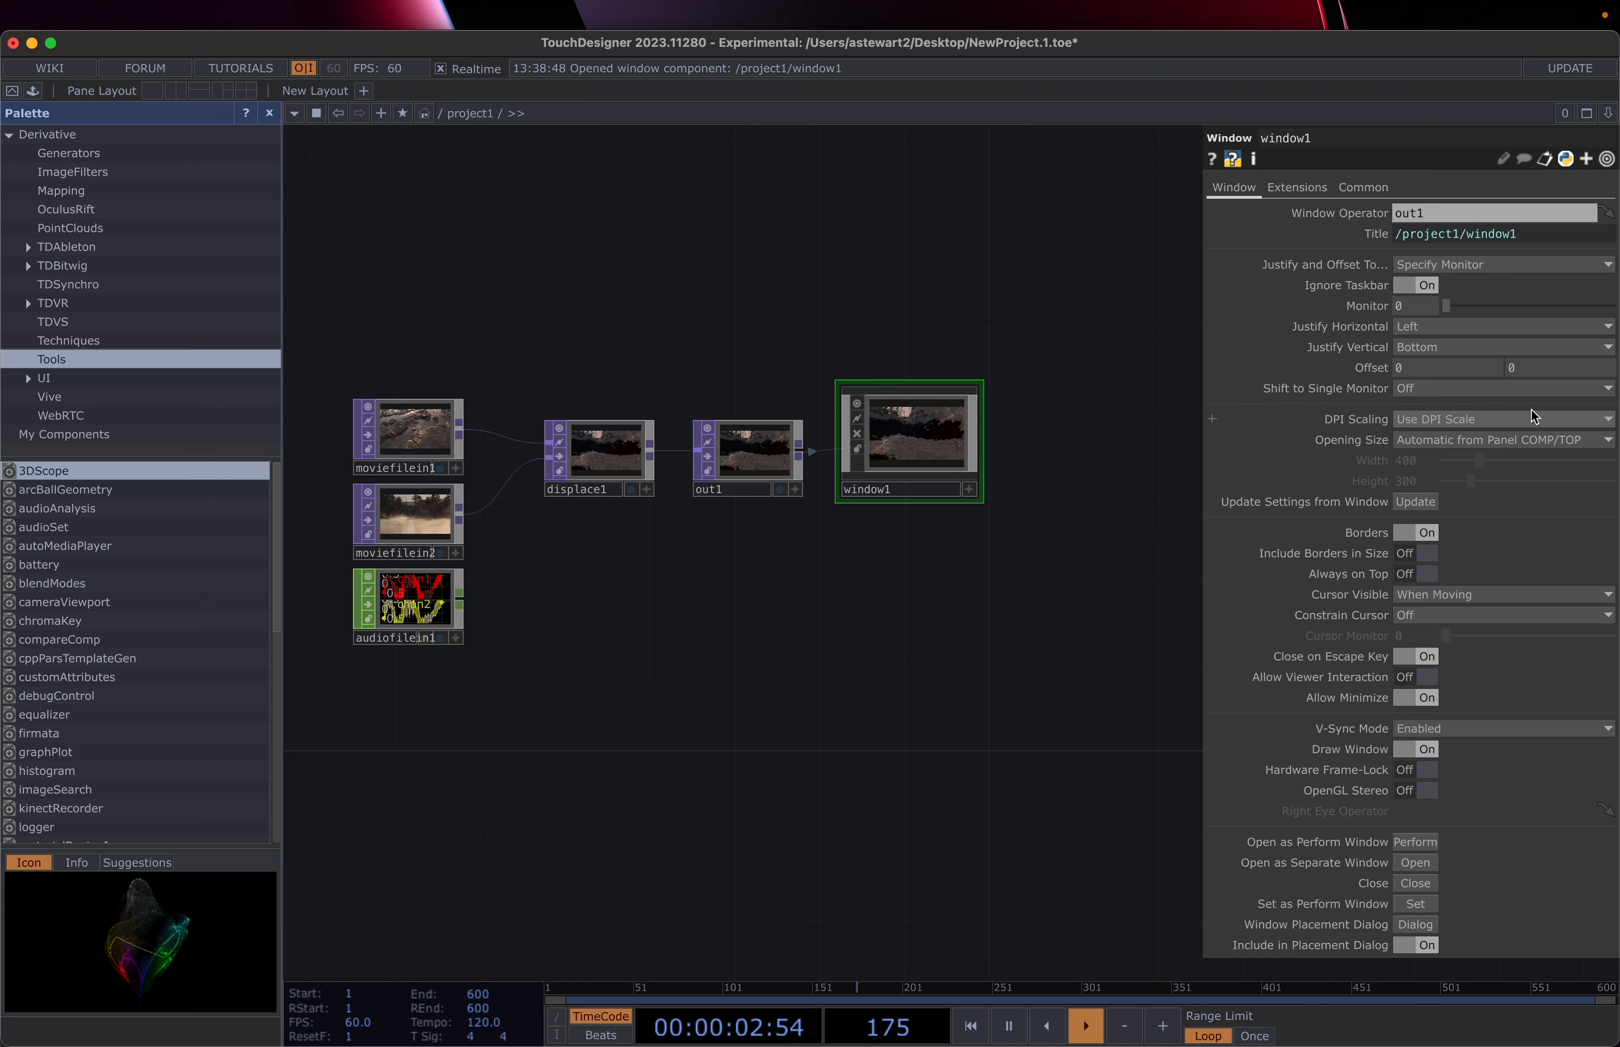
pyautogui.click(1587, 414)
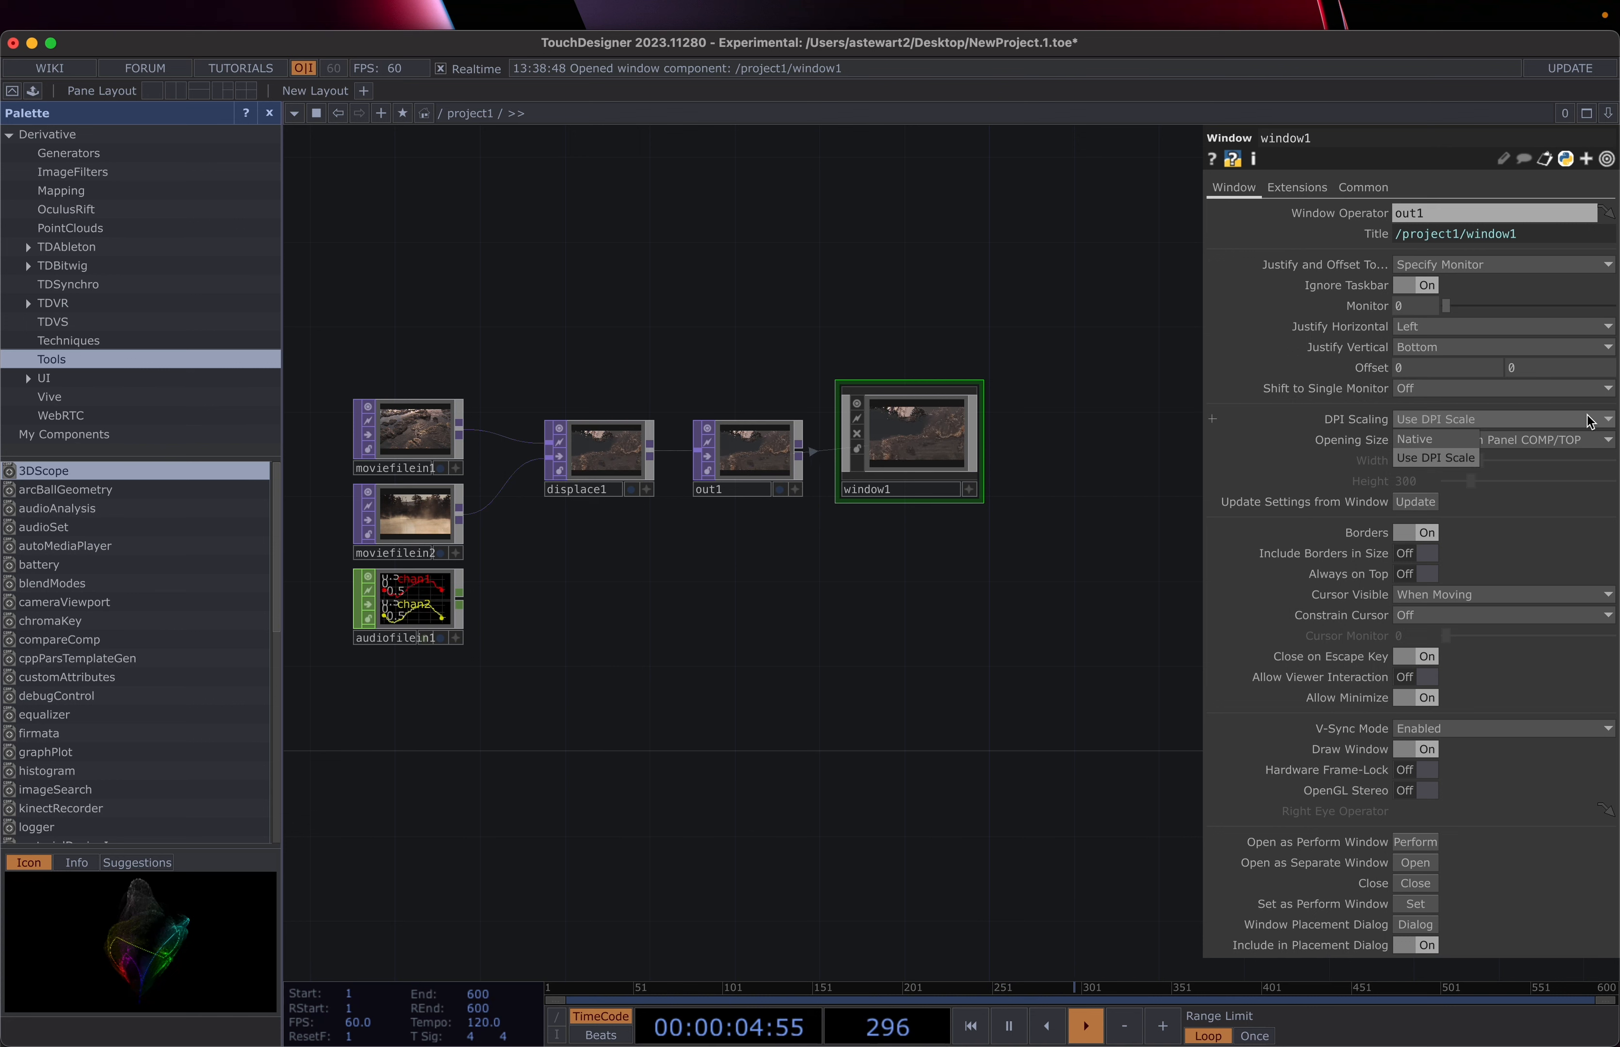
pyautogui.click(1588, 415)
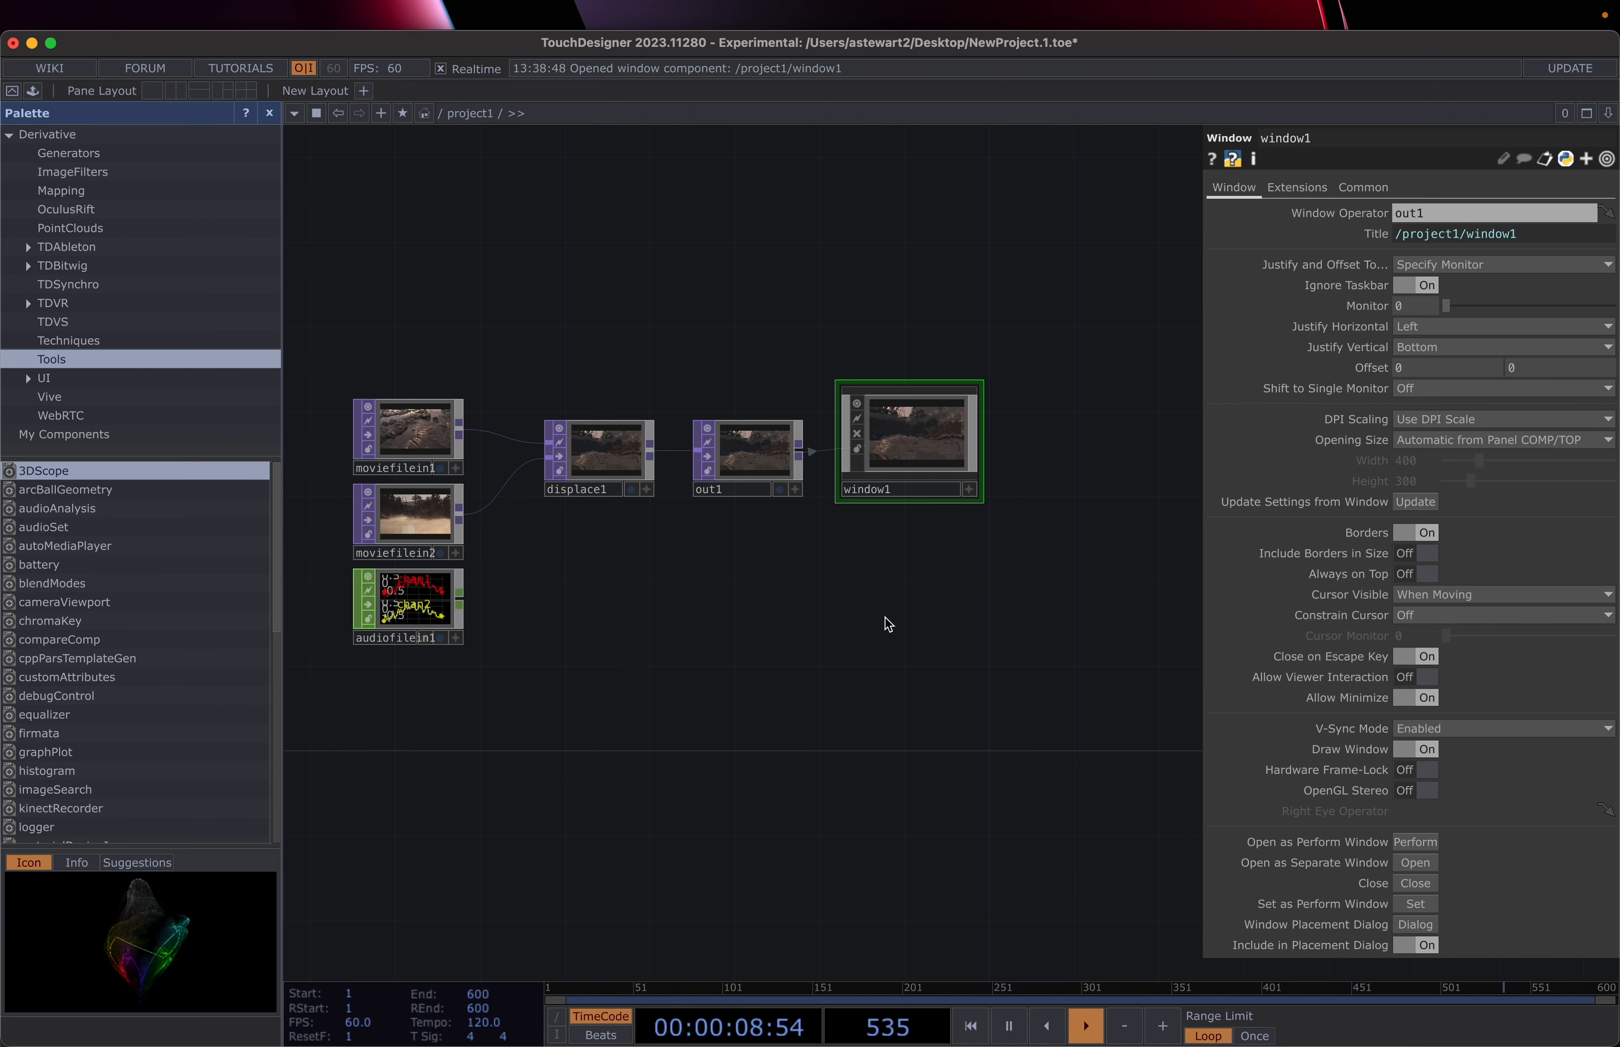
# - Add a Movie File Out TOP to the empty network area just below window1
pyautogui.scroll(-2, 898, 609)
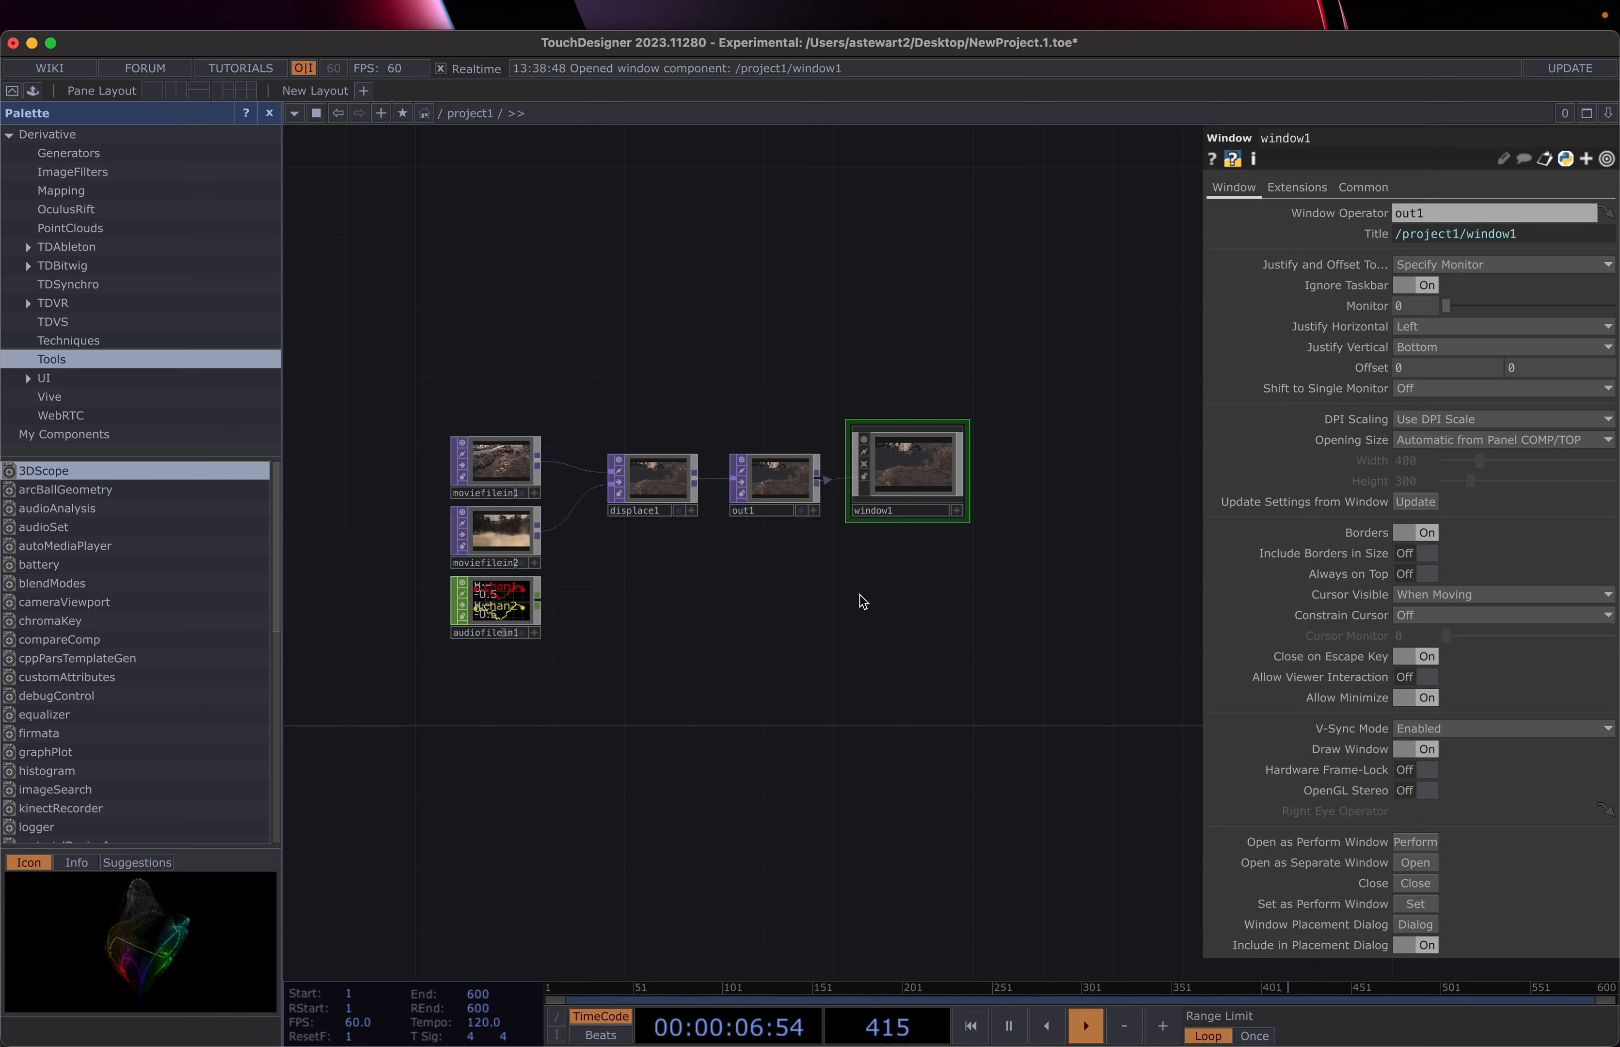
pyautogui.press('Tab')
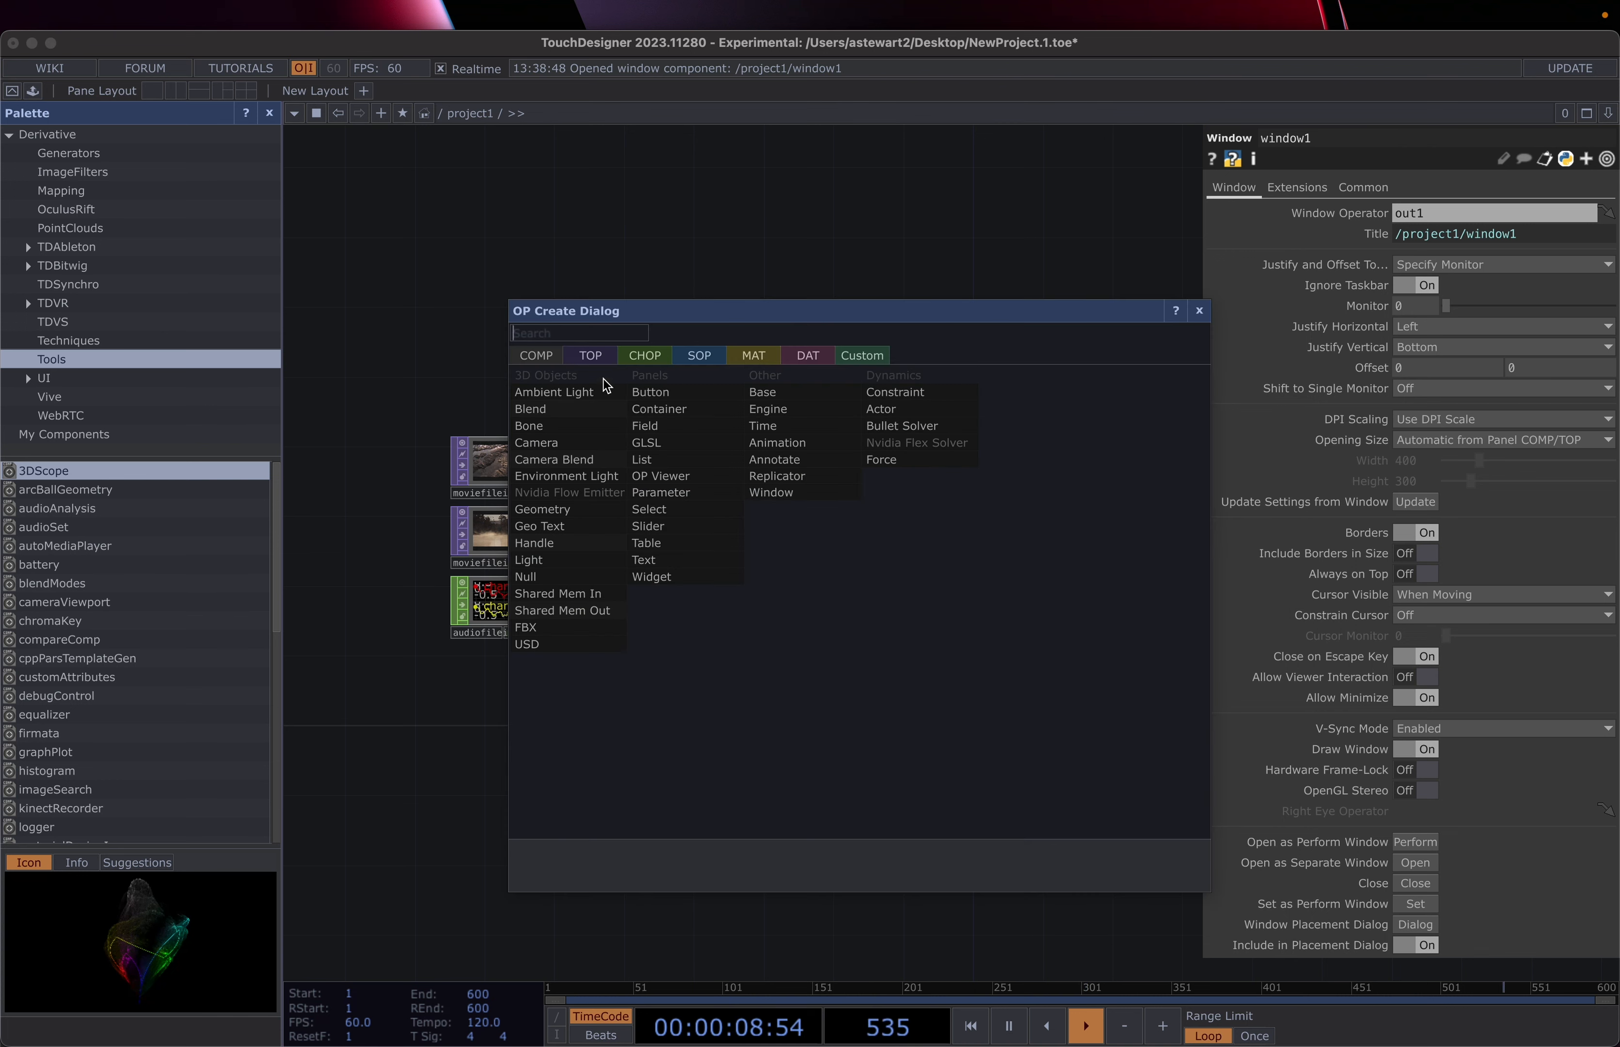
pyautogui.click(591, 356)
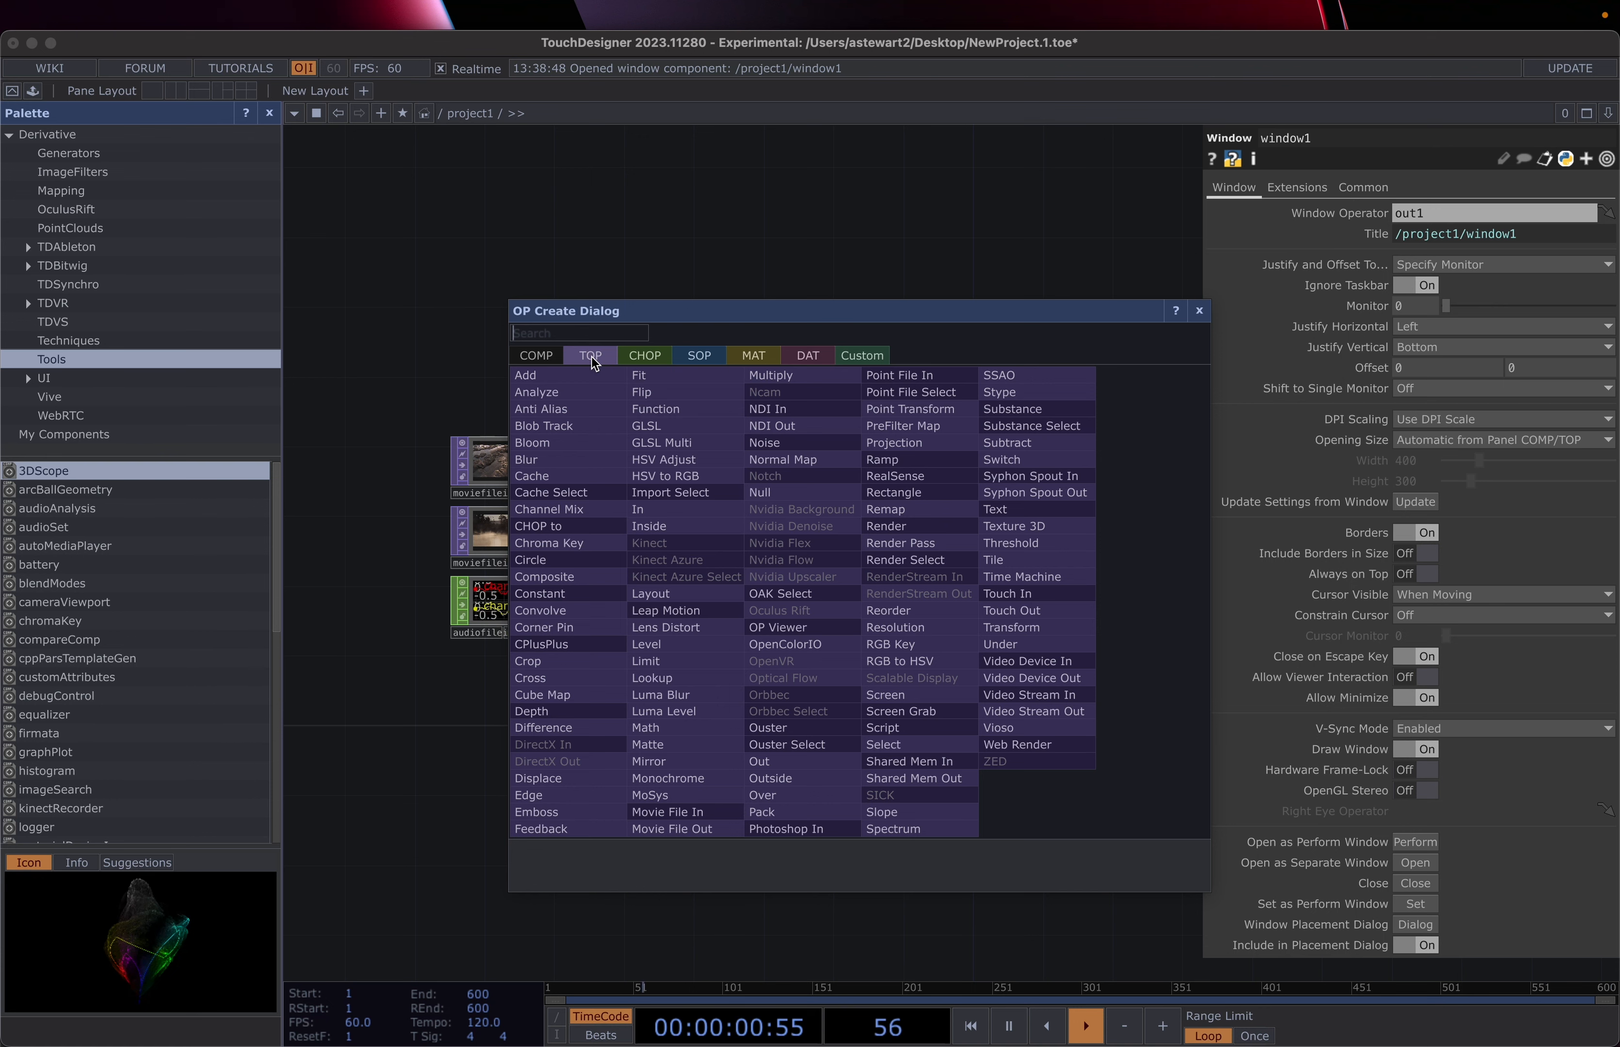
pyautogui.click(694, 831)
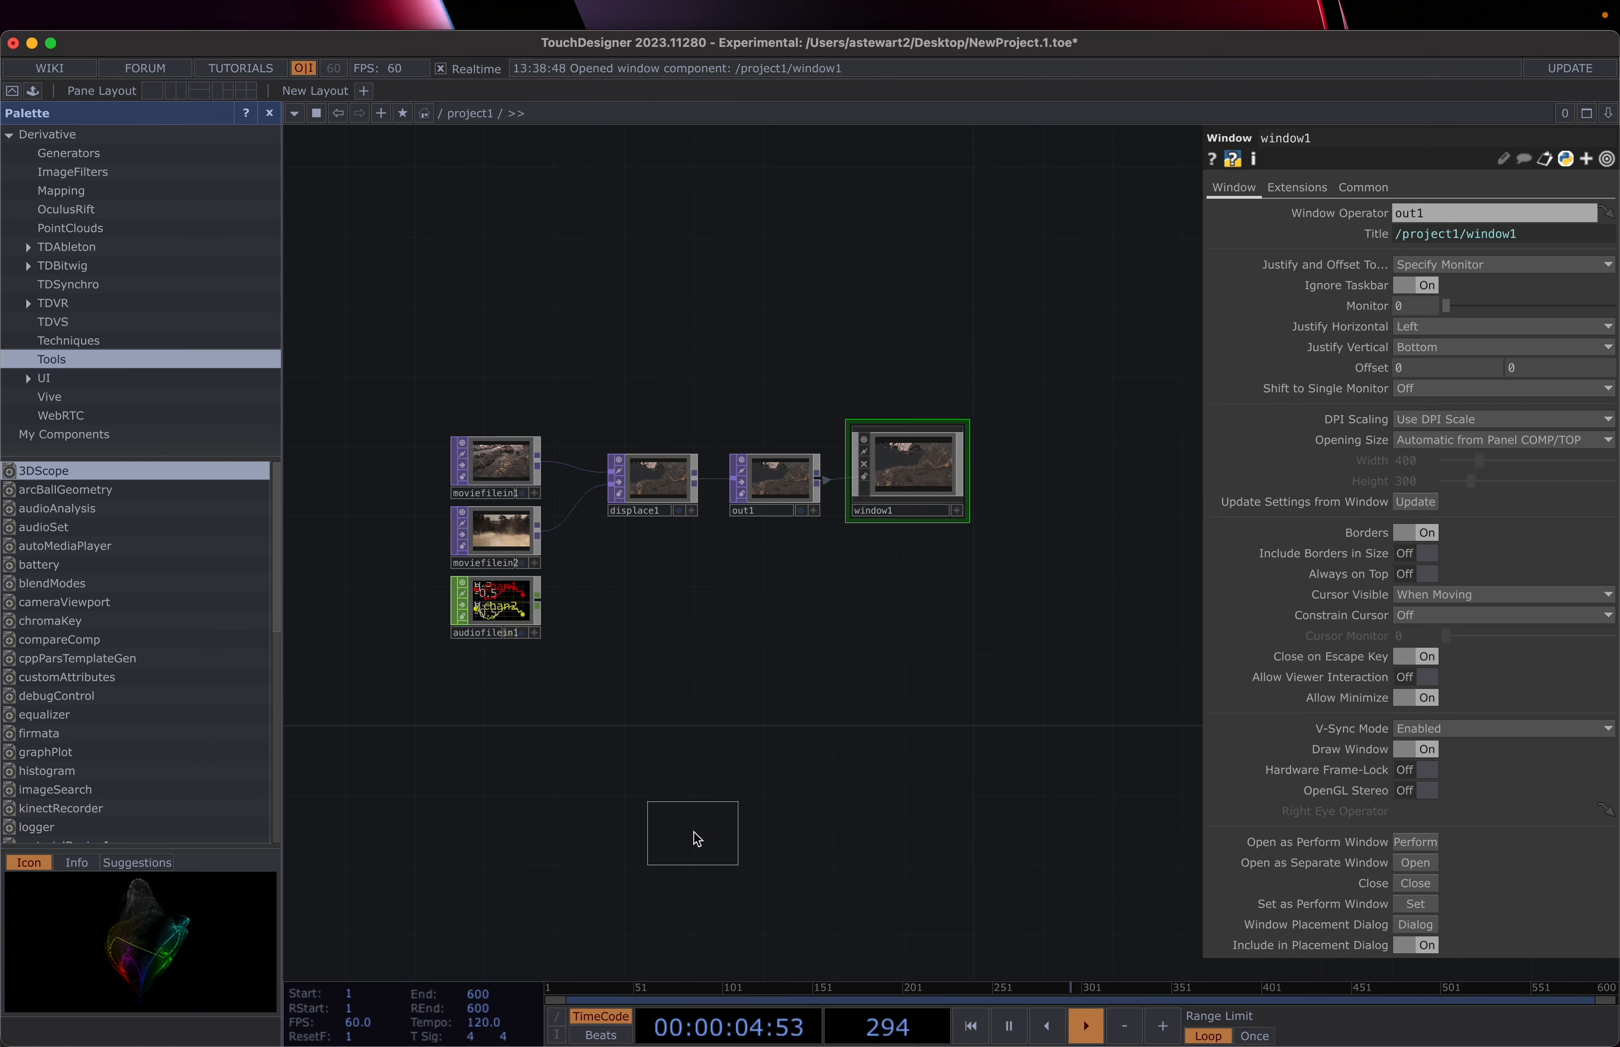
pyautogui.click(920, 597)
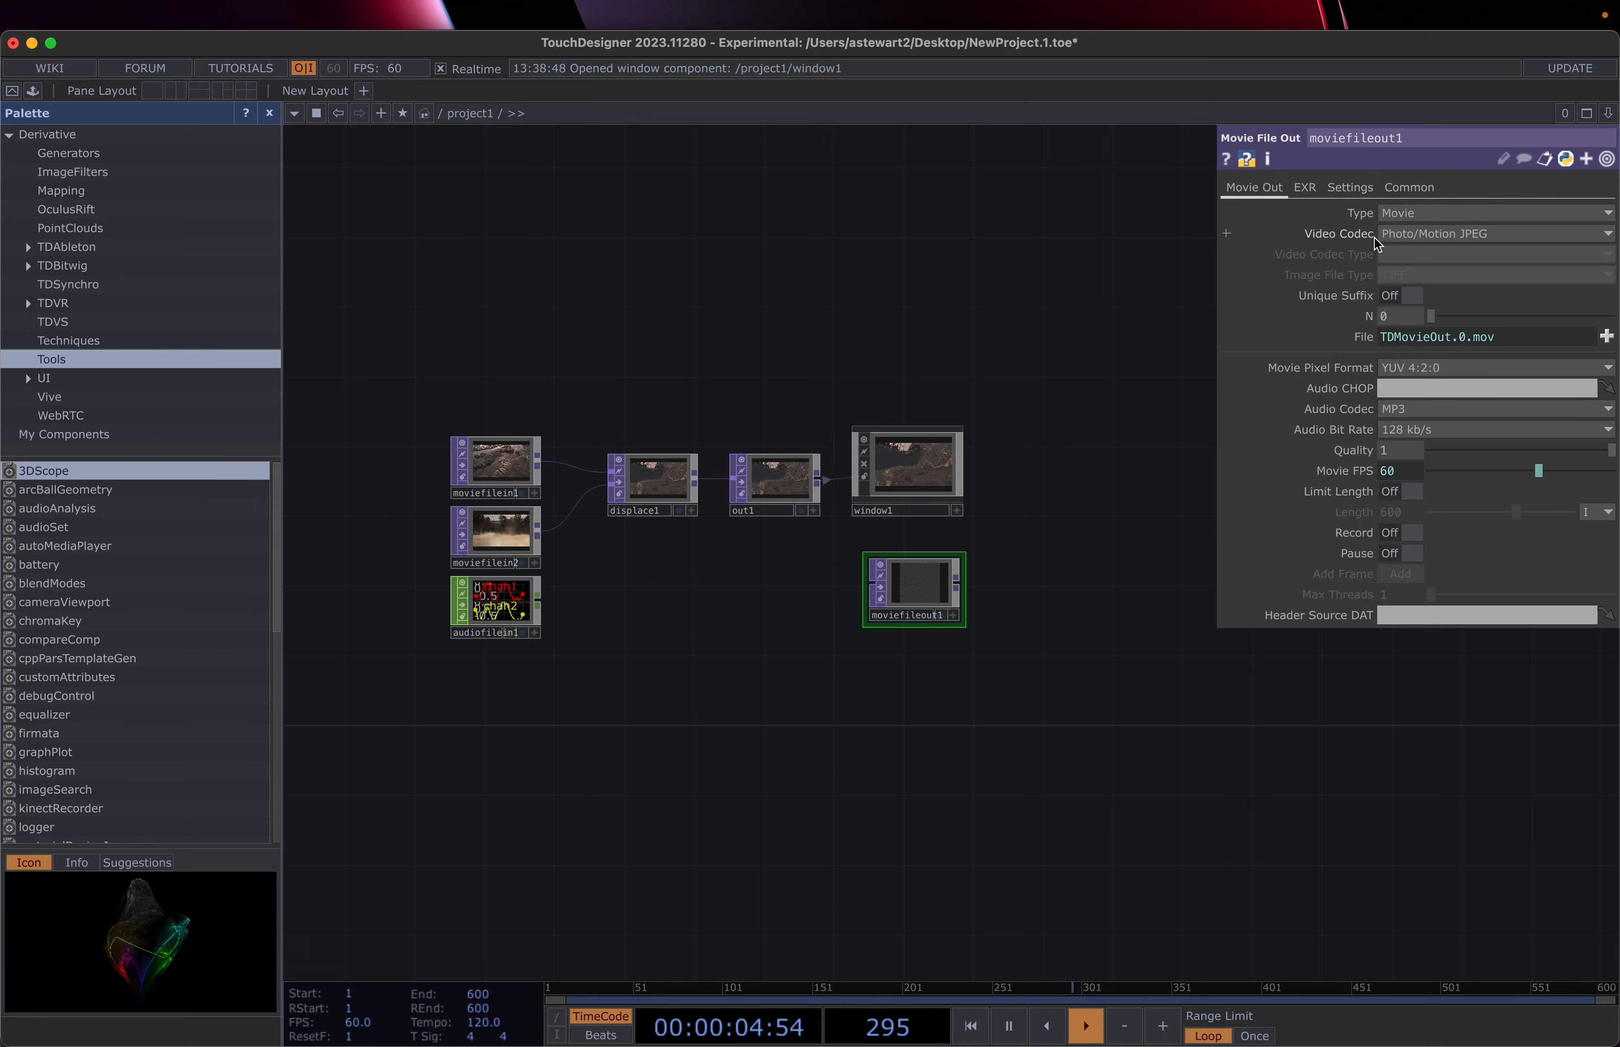
# - Examine the Video Codec, Movie Pixel Format and Audio Bit Rate options available for moviefileout1
pyautogui.click(1503, 236)
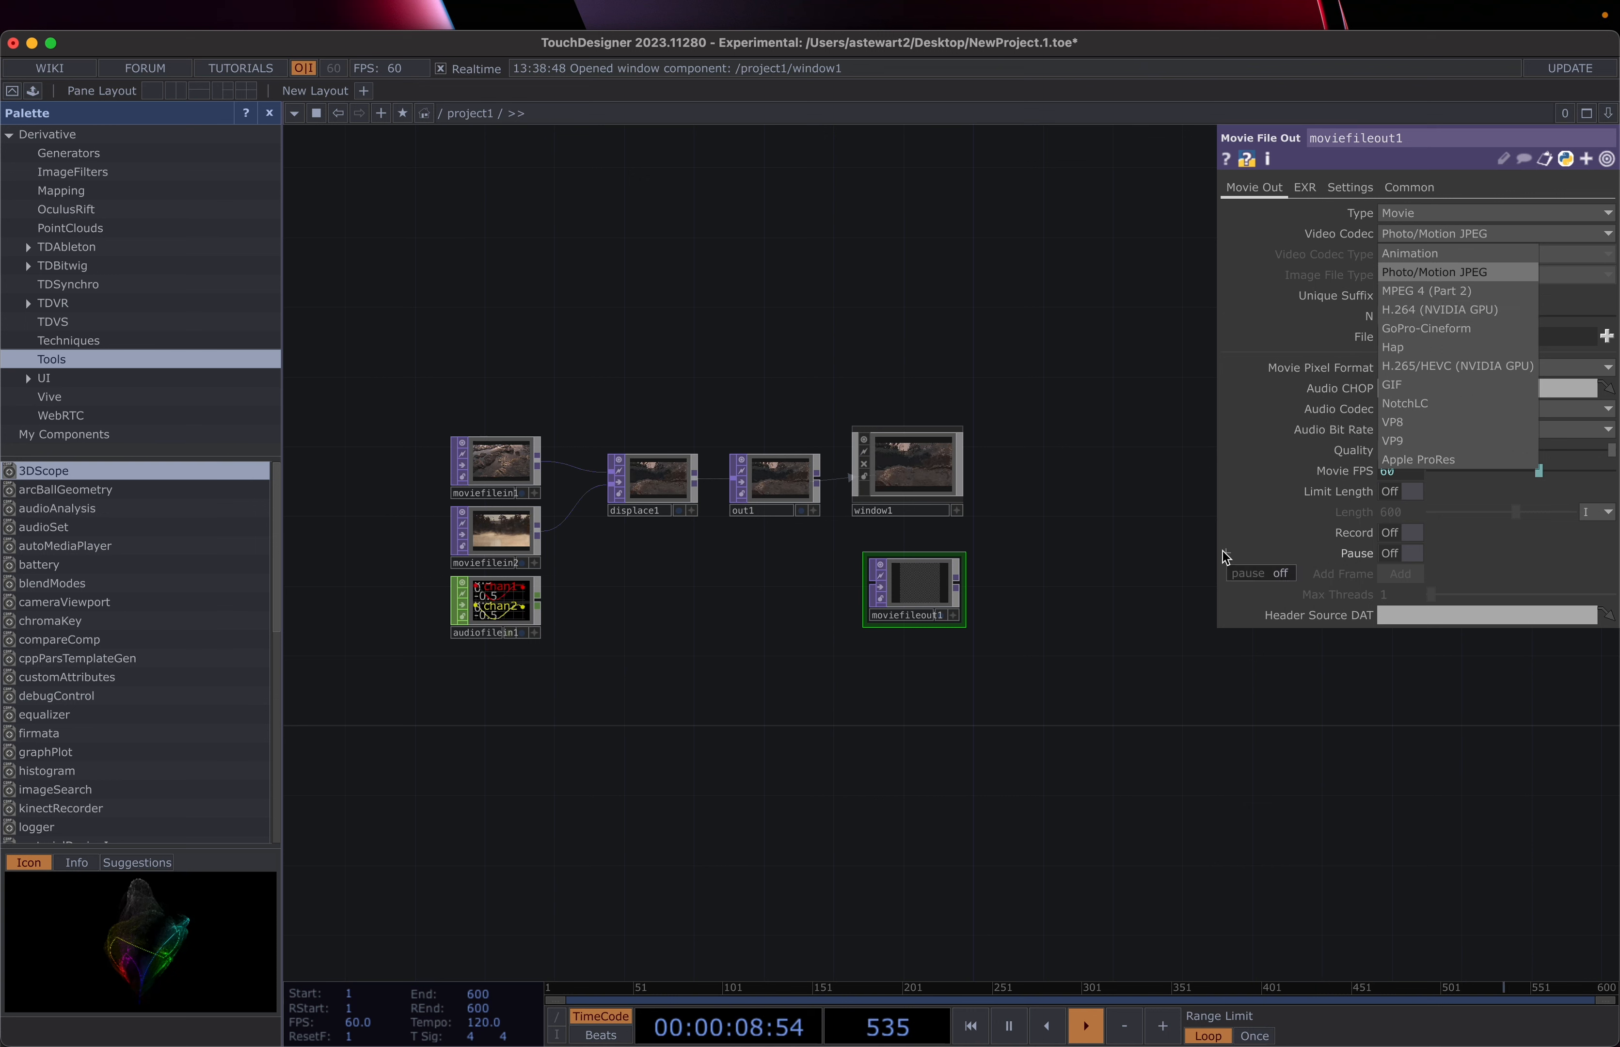
pyautogui.click(1087, 537)
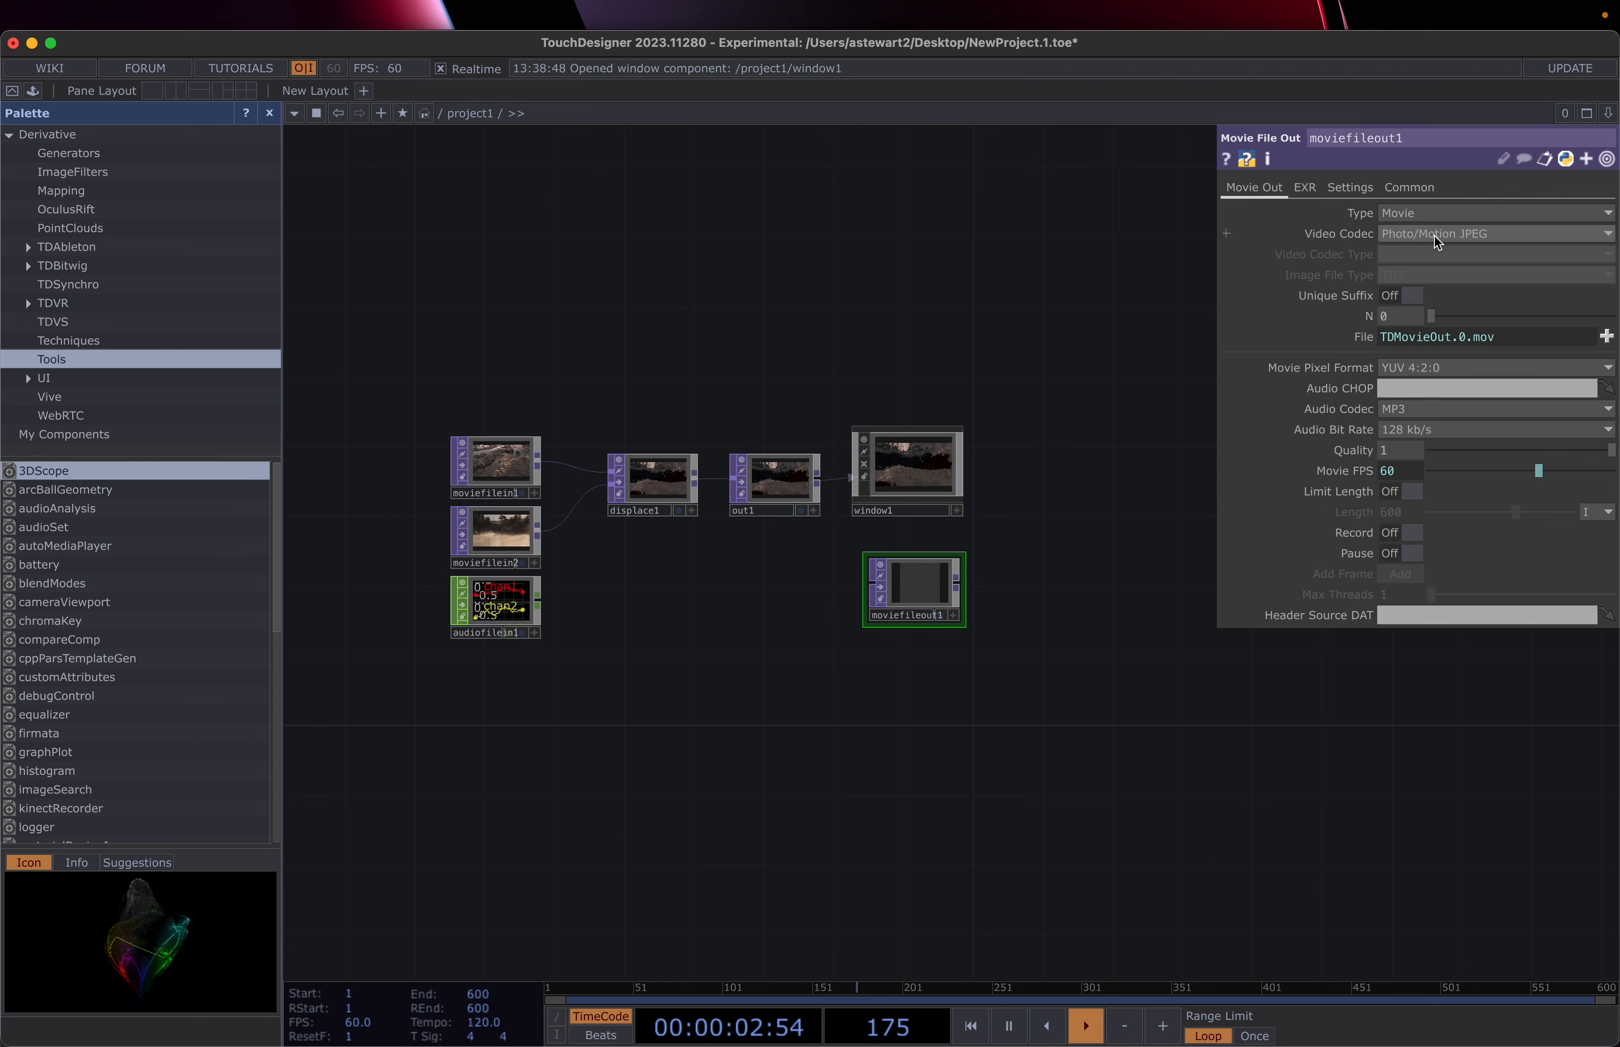
pyautogui.click(1465, 210)
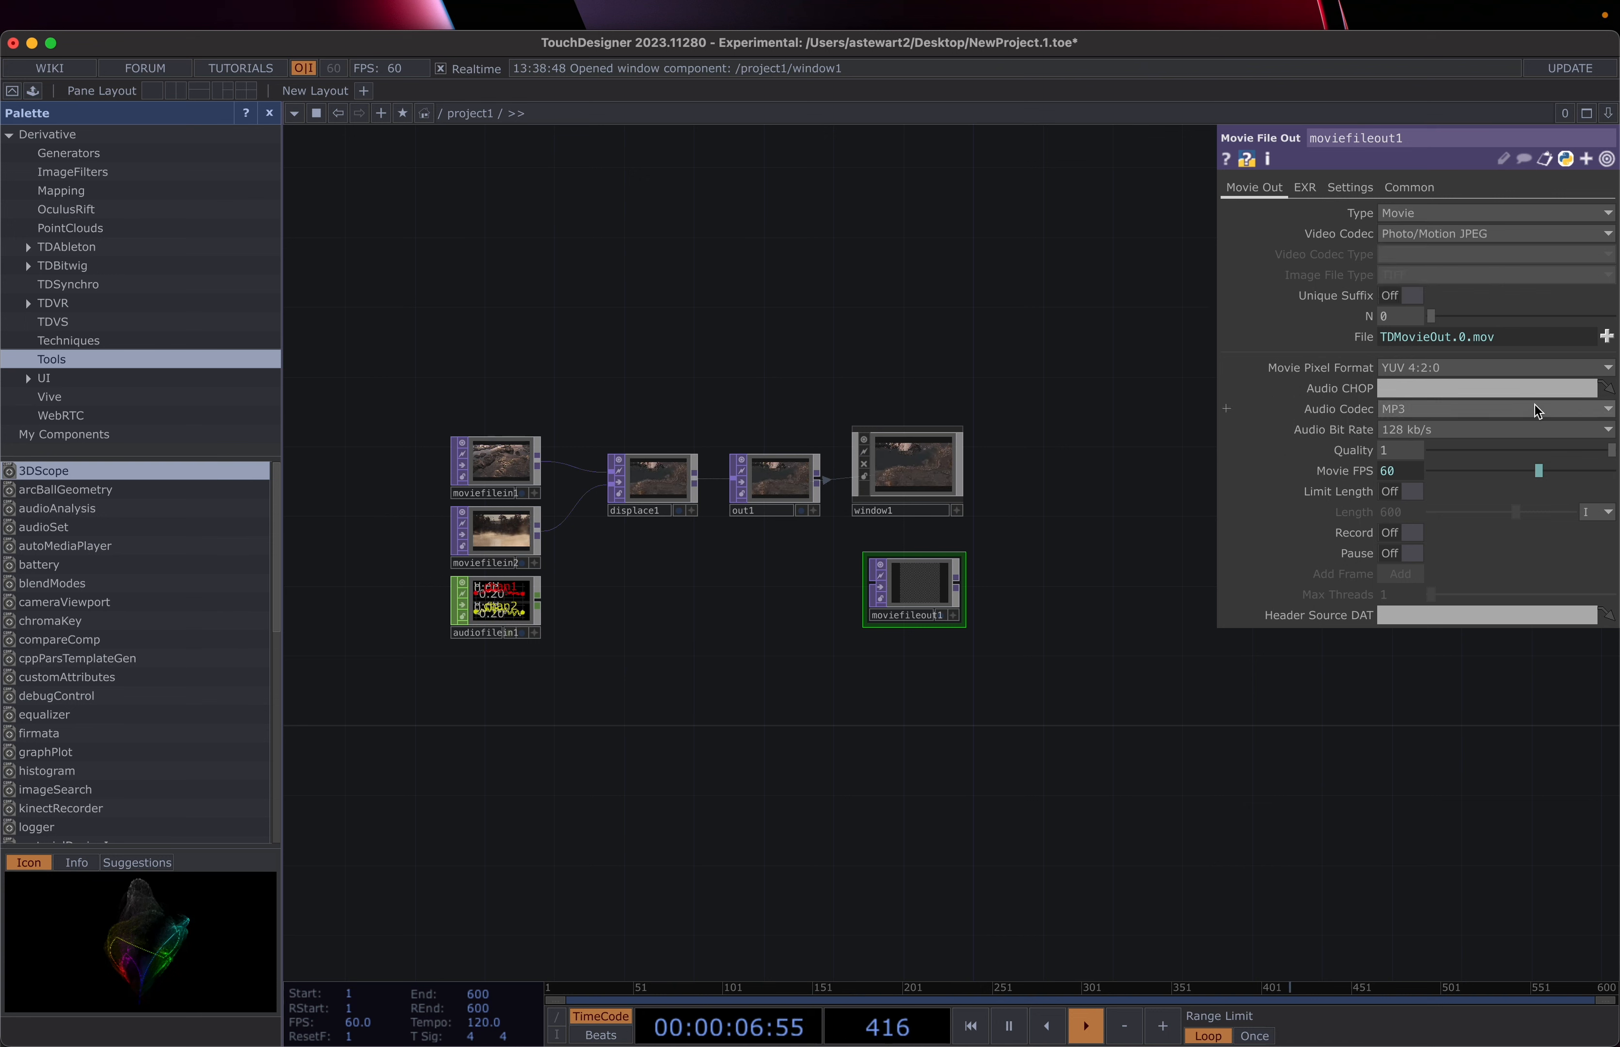
pyautogui.click(1610, 367)
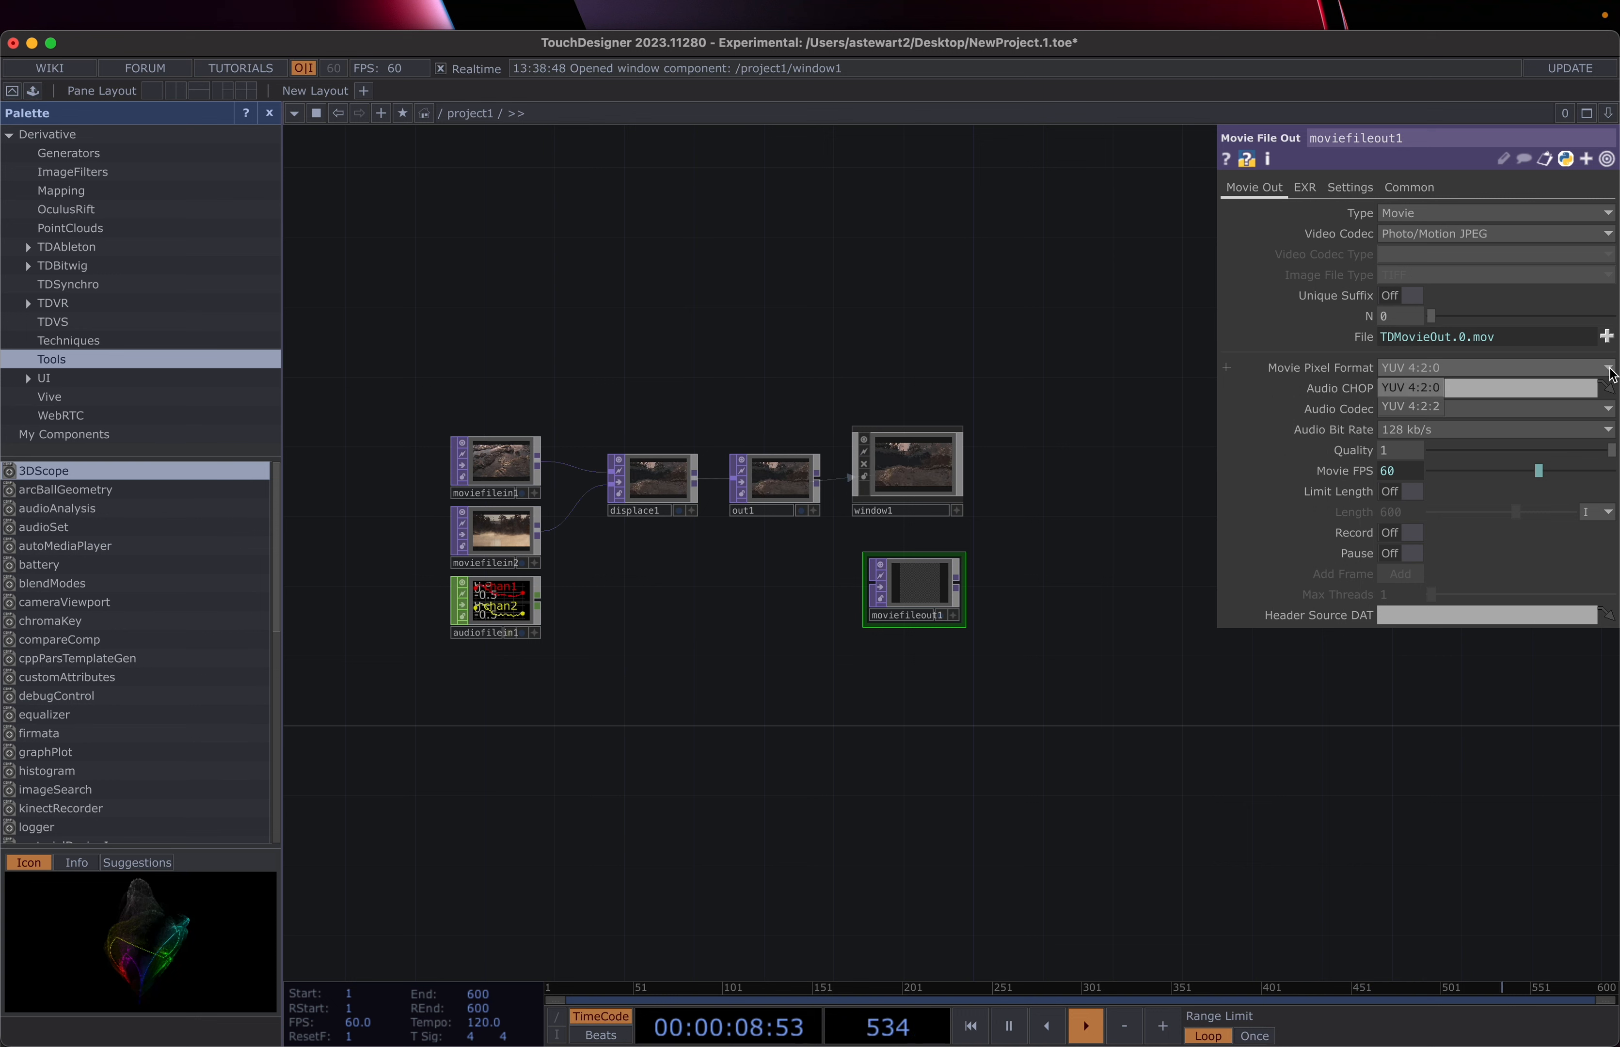
pyautogui.click(1609, 367)
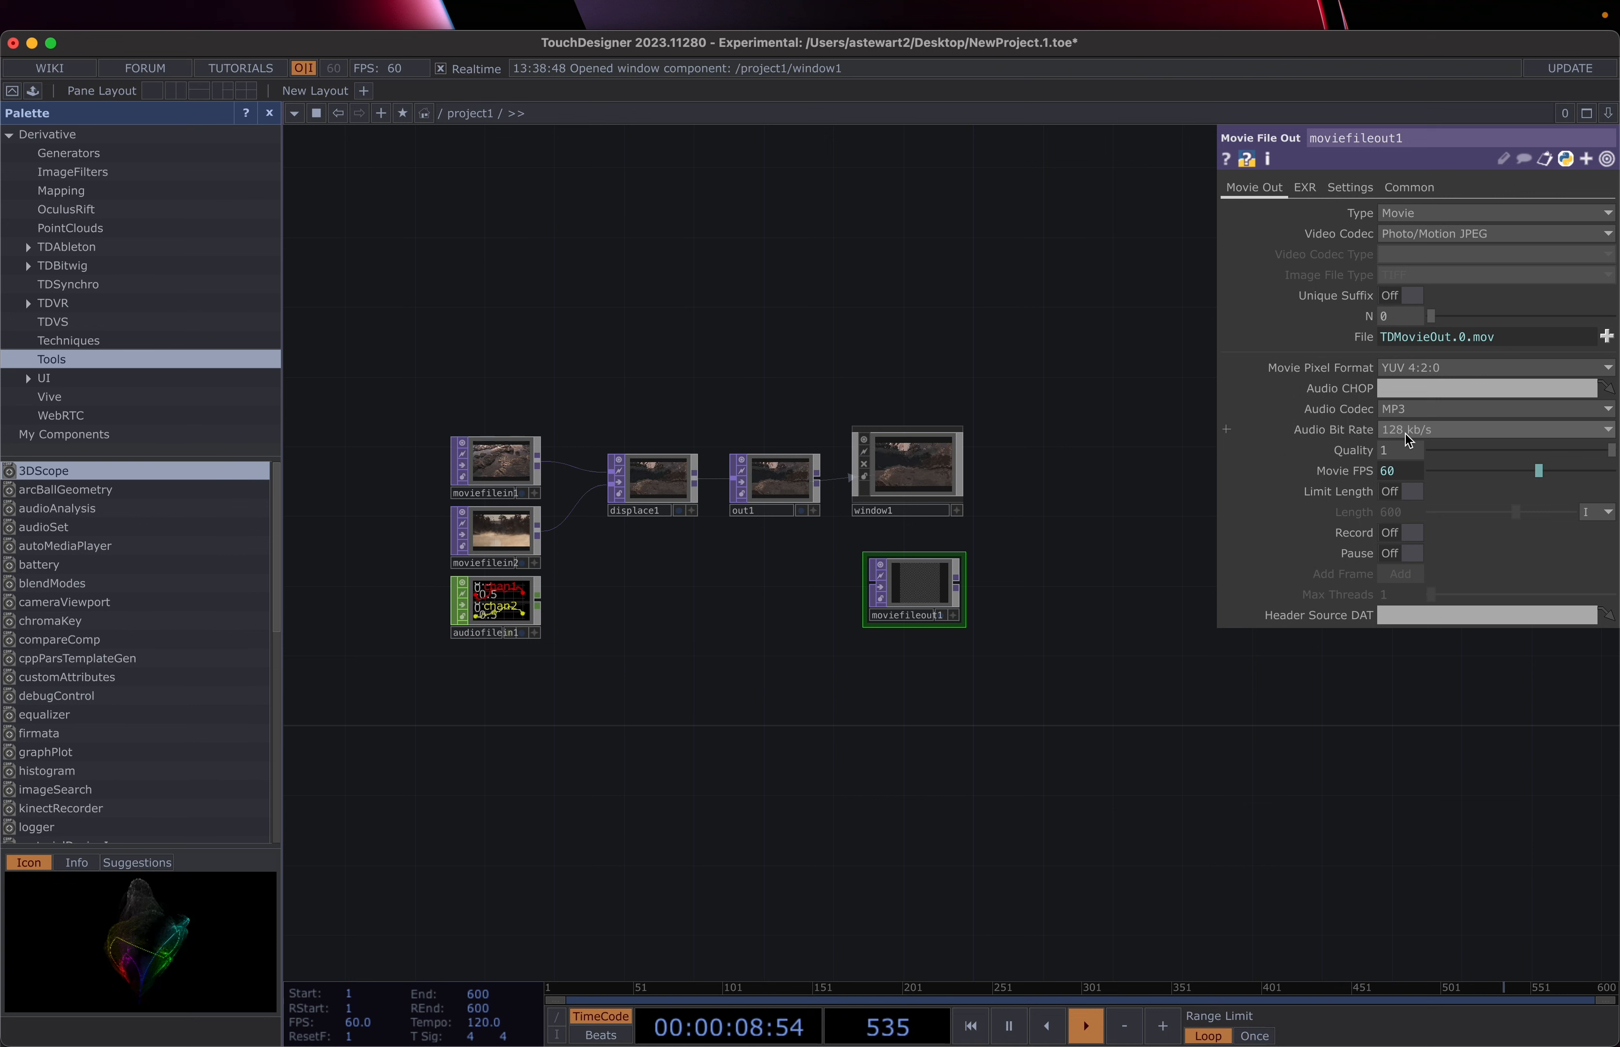
pyautogui.click(1497, 430)
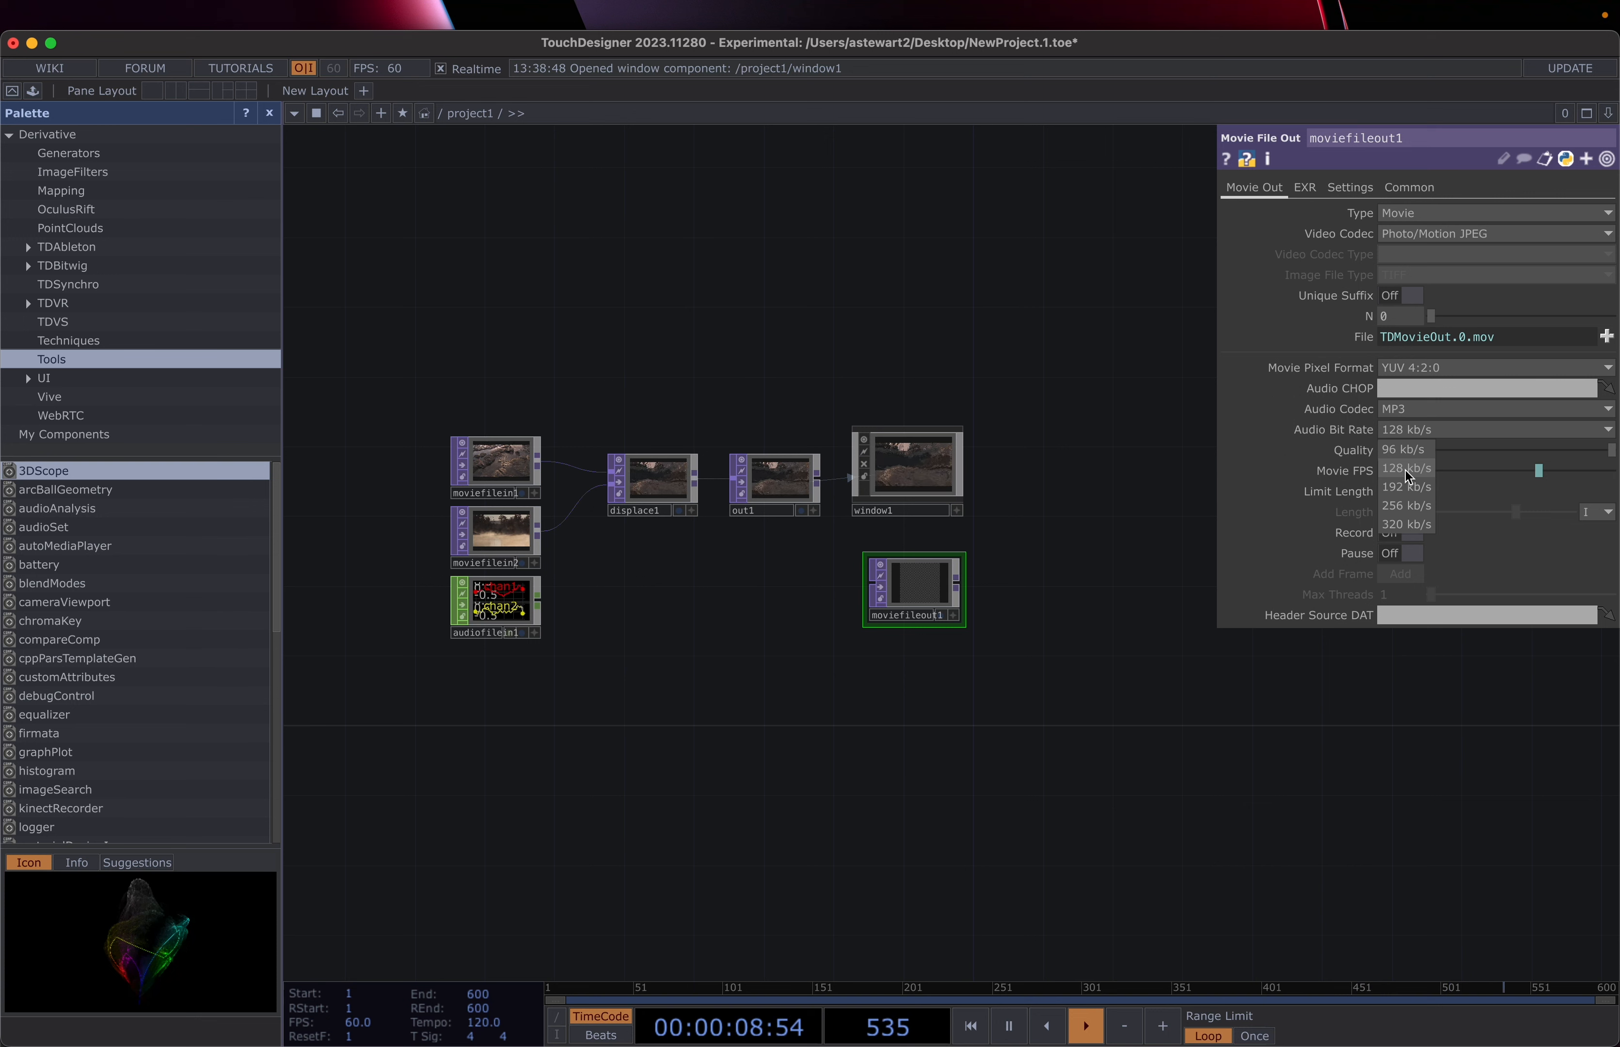
pyautogui.click(1244, 575)
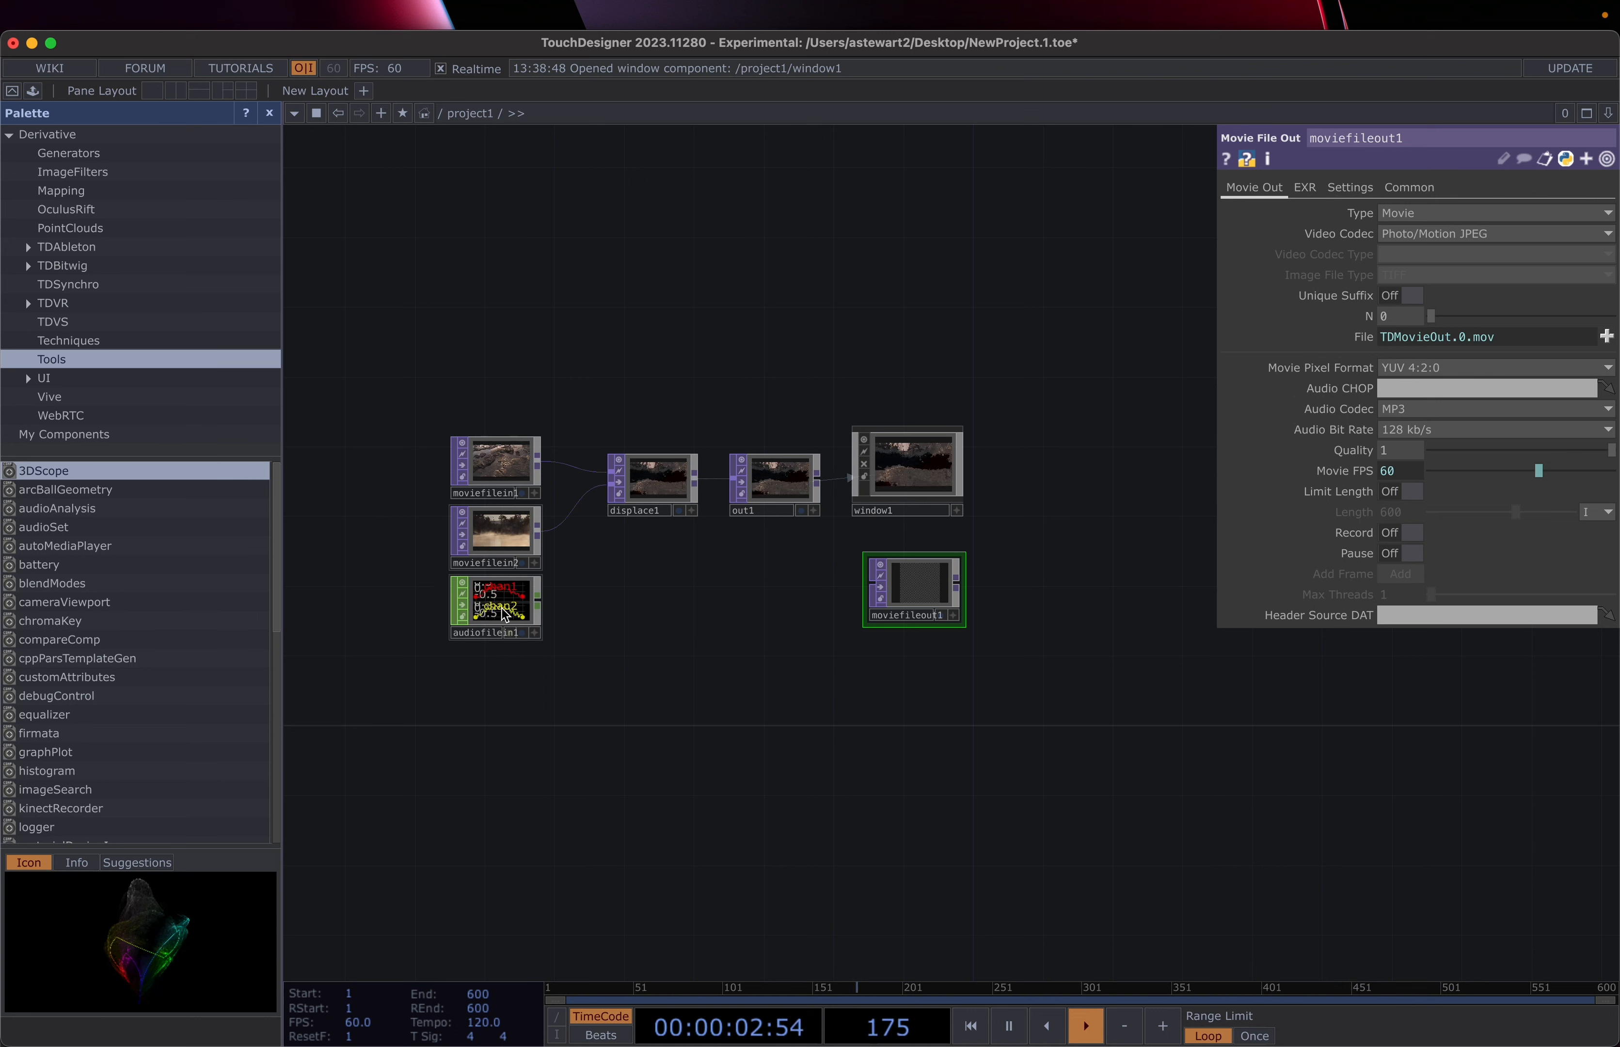
pyautogui.click(1430, 428)
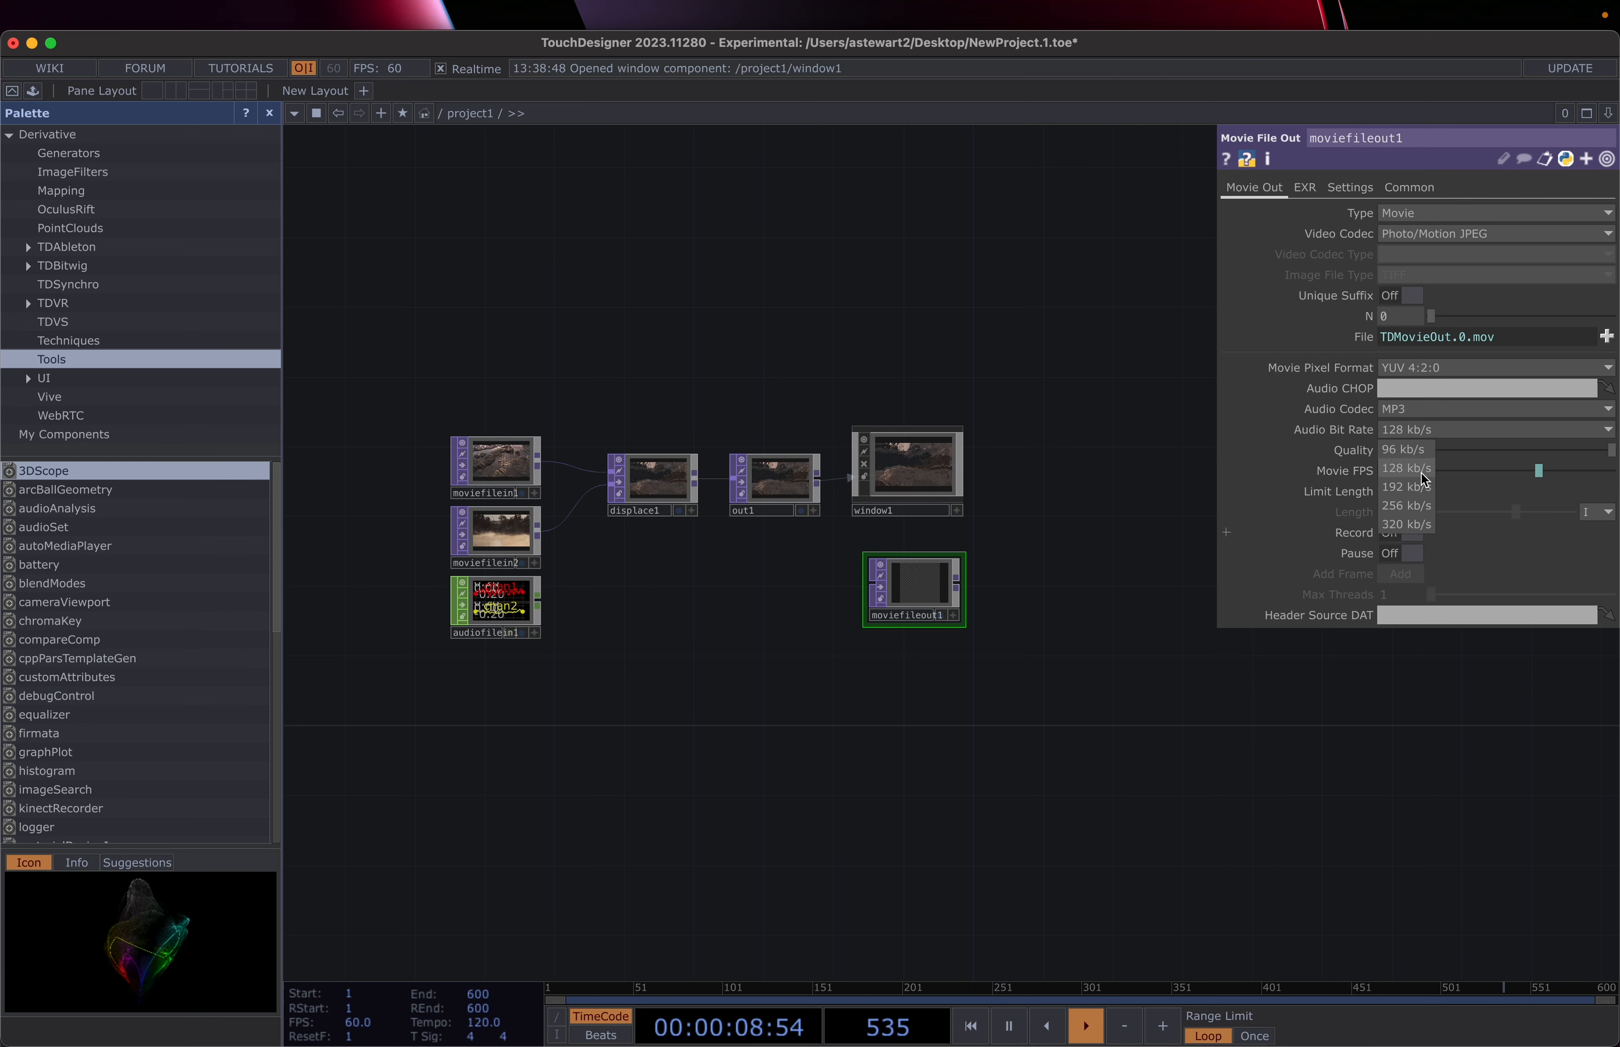
pyautogui.click(1242, 587)
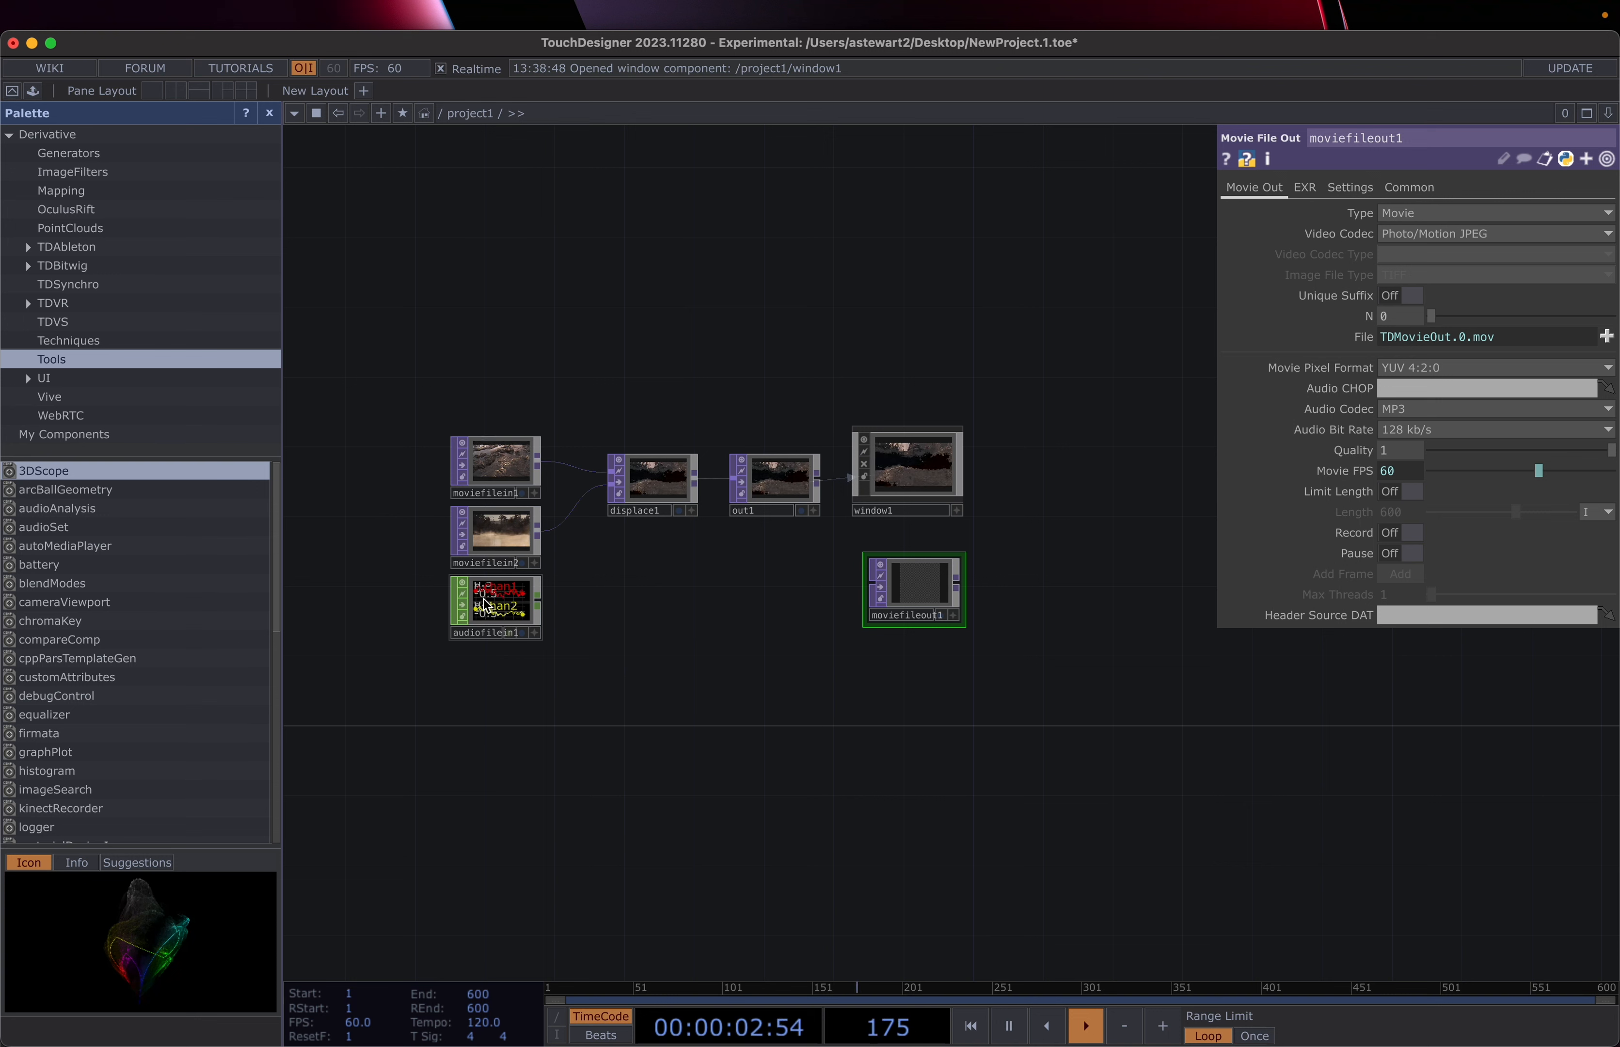
# - Assign audiofilein1 as moviefileout1's Audio CHOP and wire displace1's output into moviefileout1
pyautogui.moveTo(480, 601); pyautogui.dragTo(1430, 389)
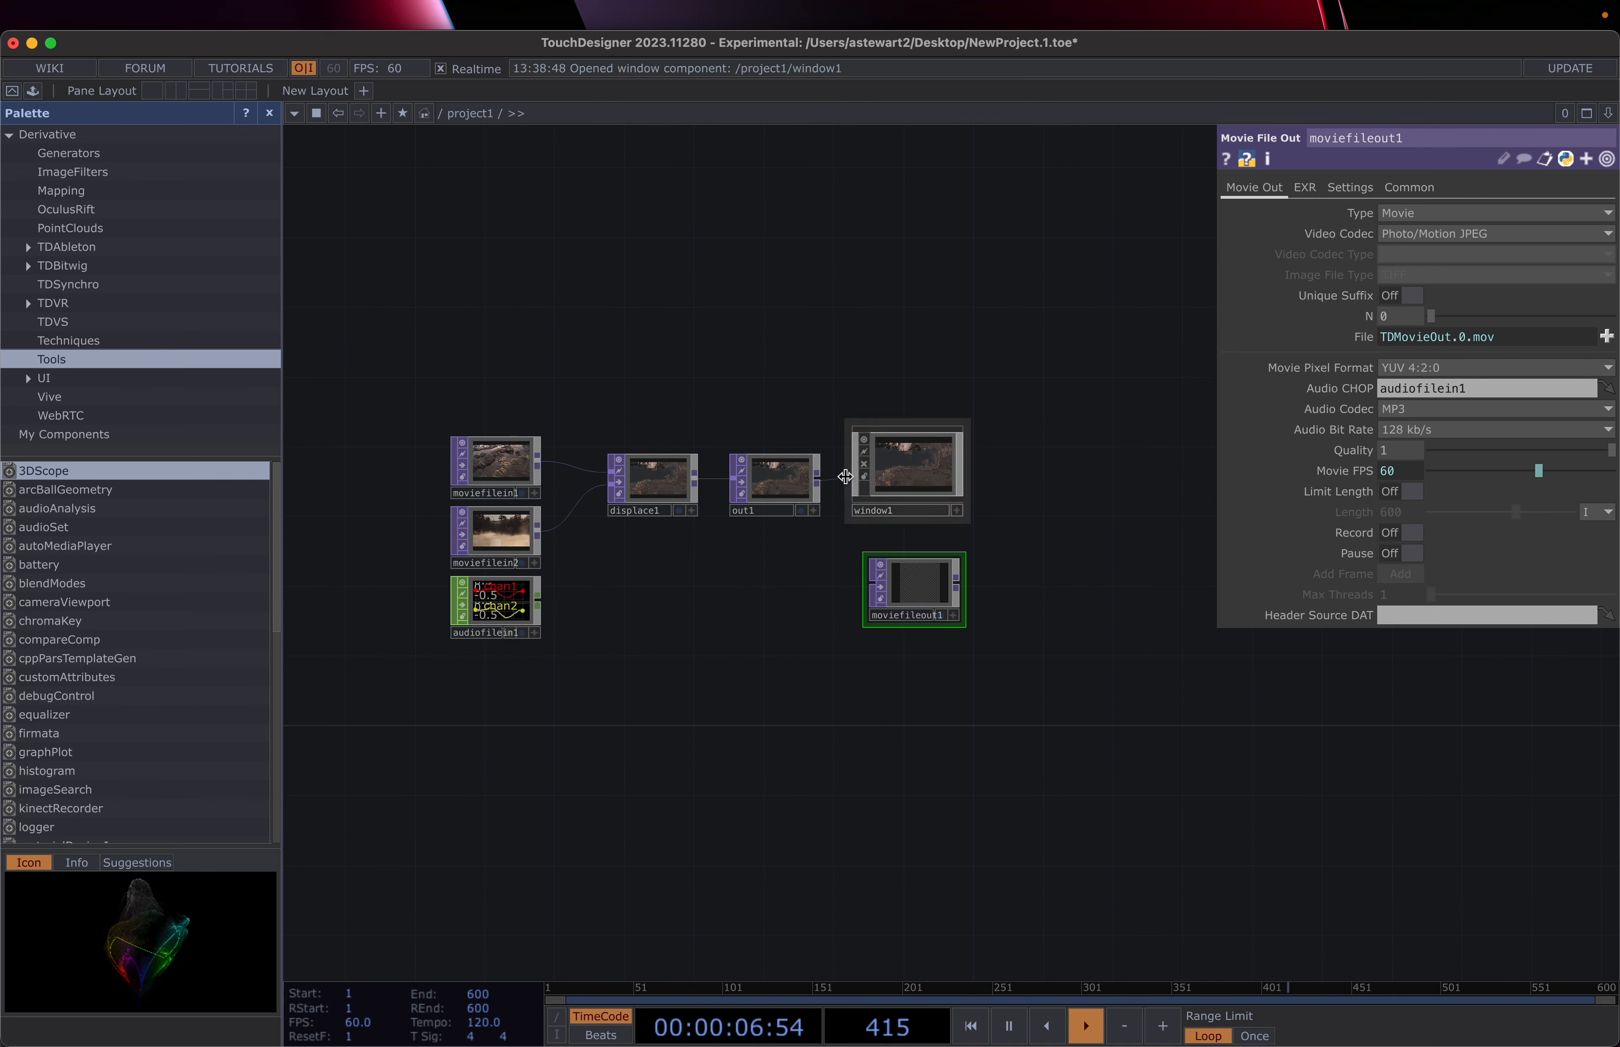
pyautogui.moveTo(819, 484); pyautogui.dragTo(864, 587)
pyautogui.scroll(6, 864, 593)
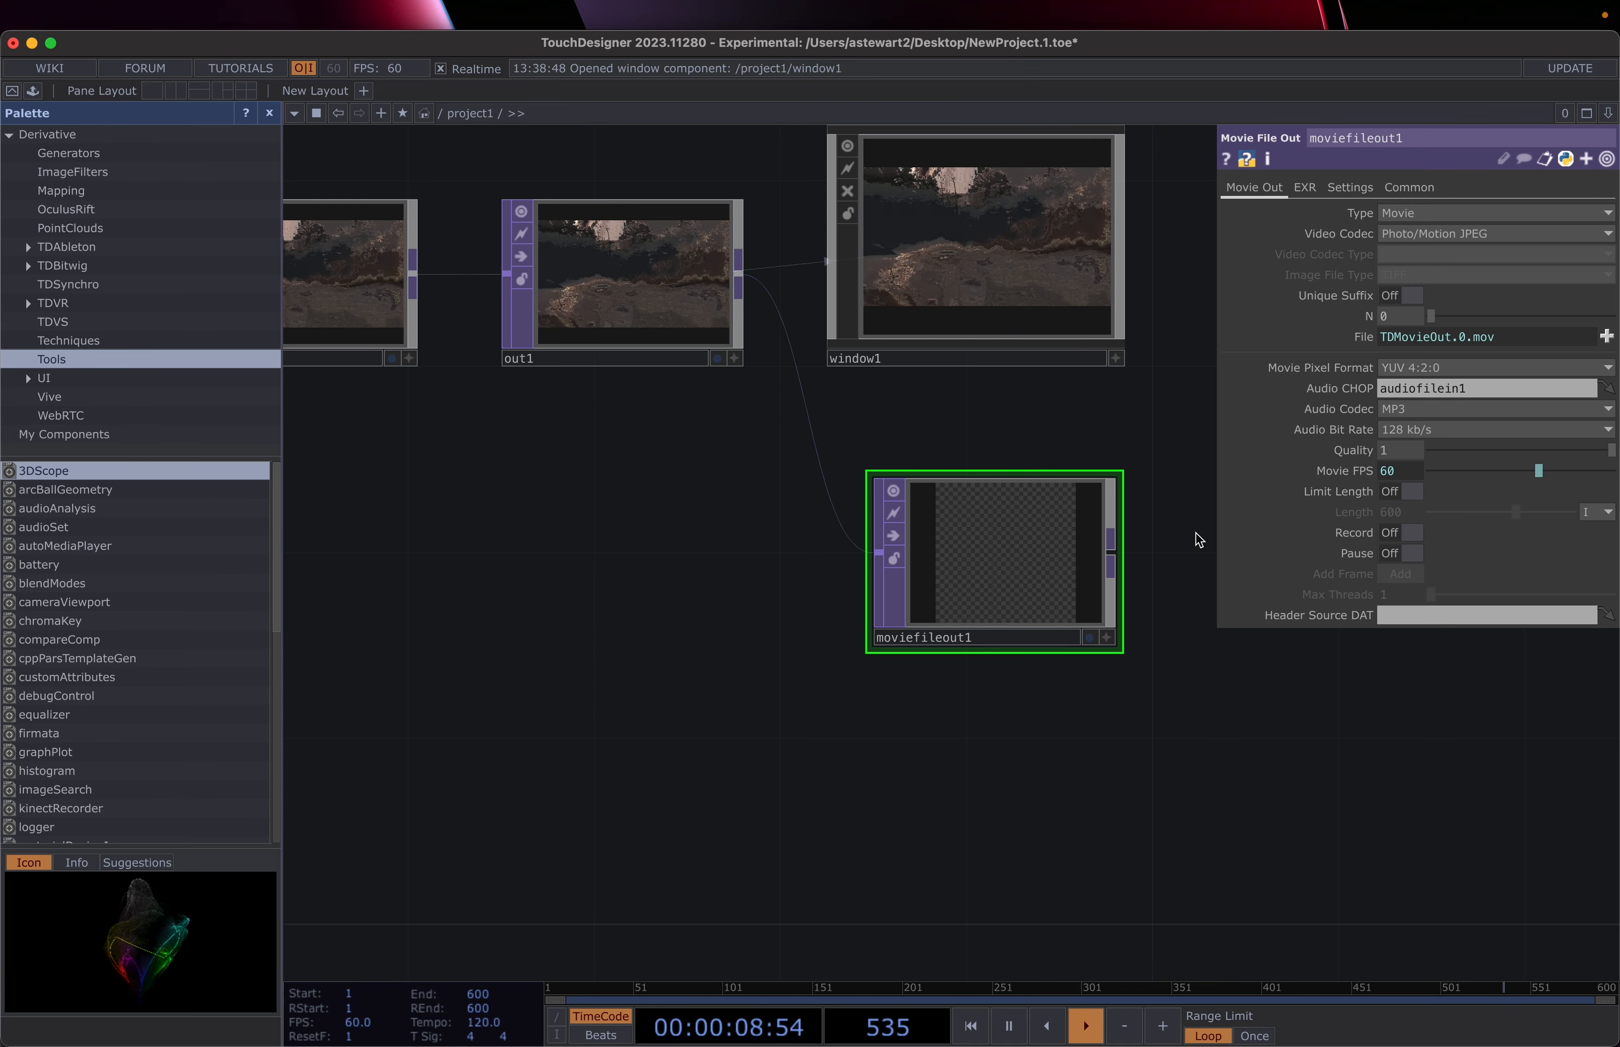
pyautogui.moveTo(413, 284); pyautogui.dragTo(875, 552)
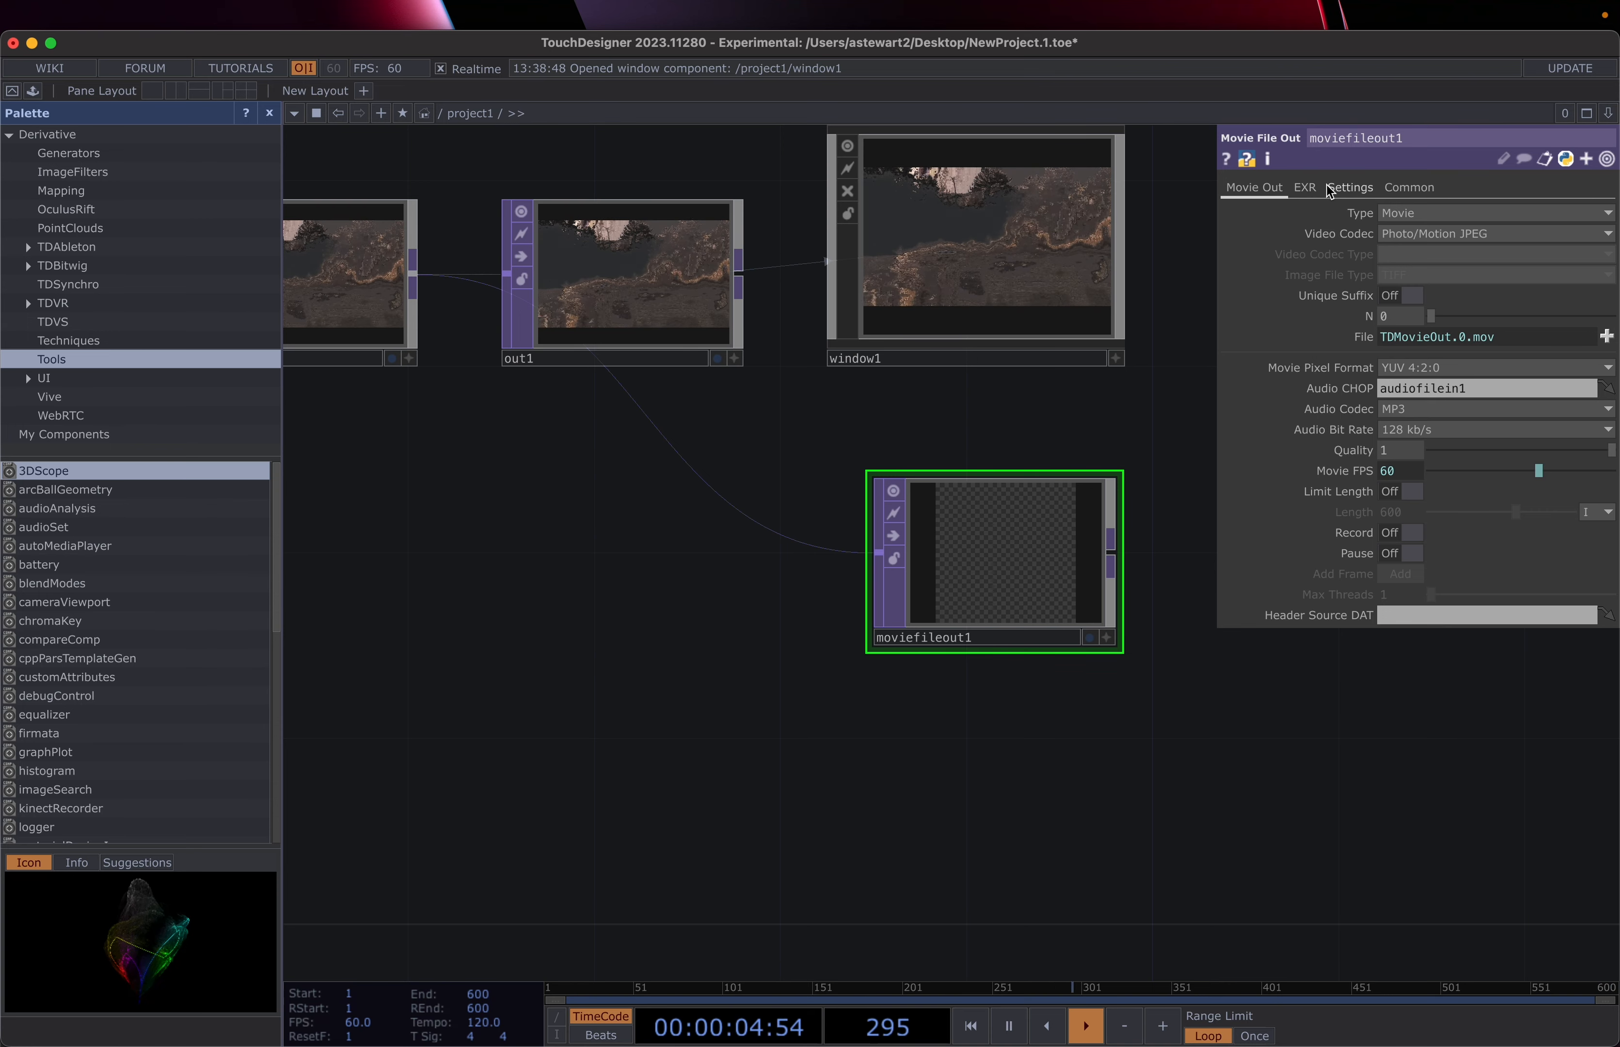
# - Set moviefileout1's output file to ExampleExport in the Documents/2024 Spring/ARTIS 212 SP 24 folder
pyautogui.click(1310, 194)
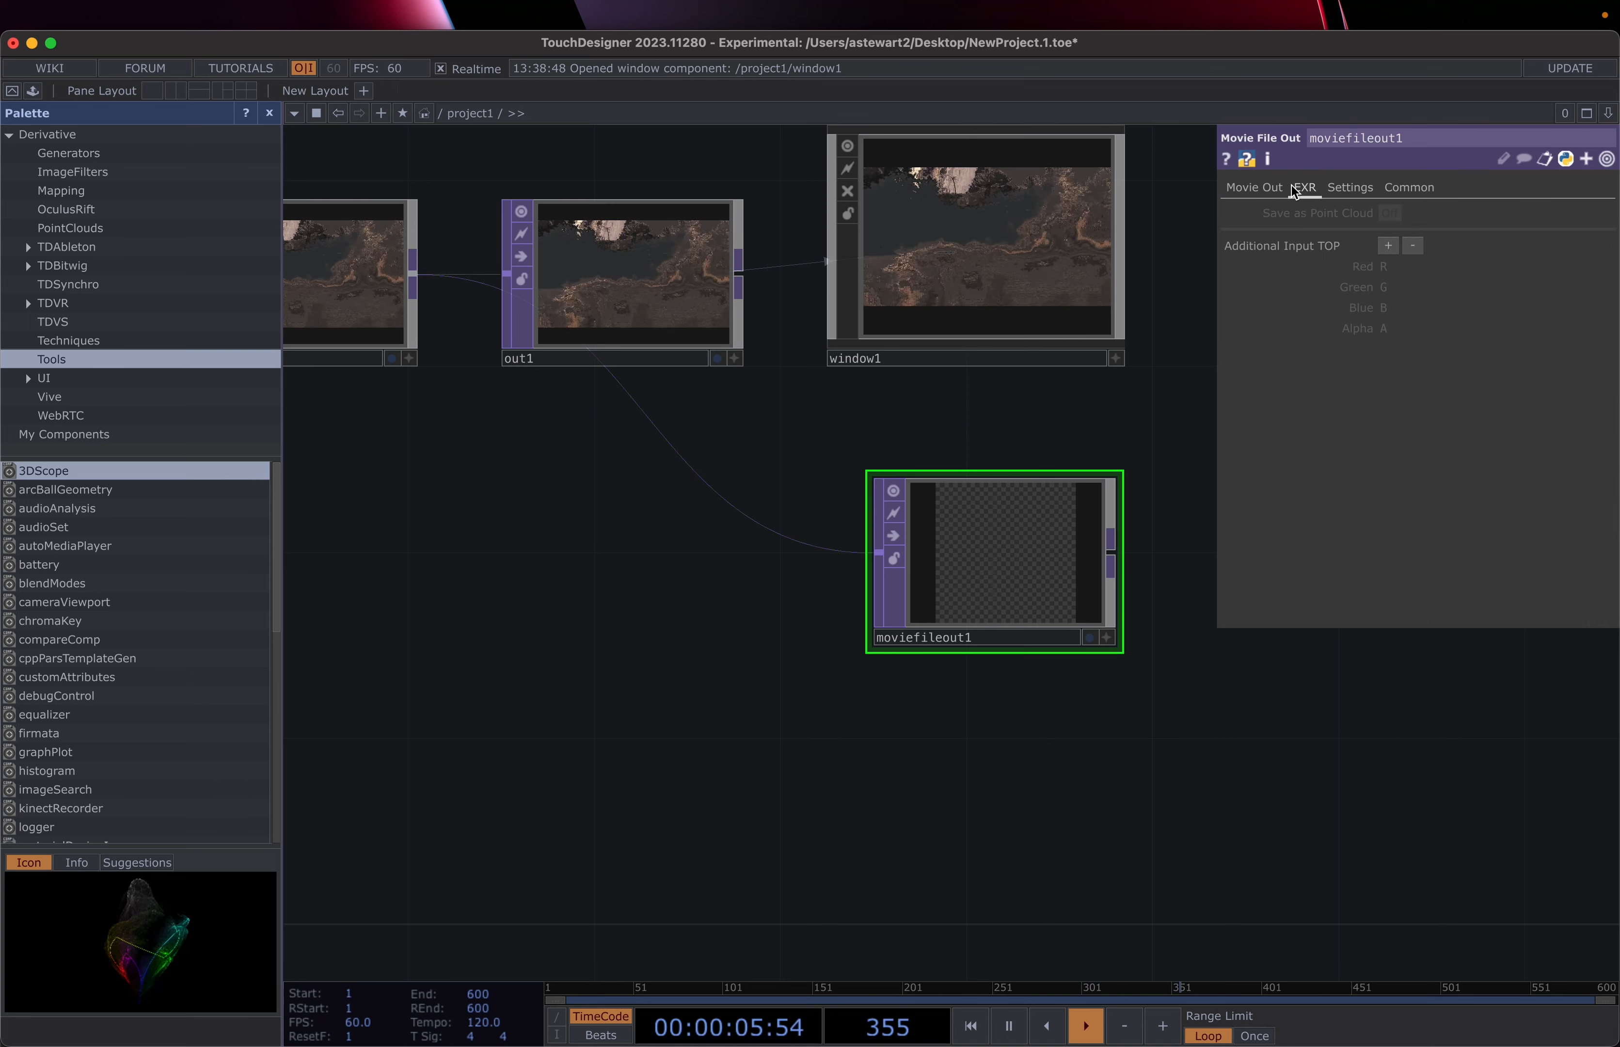
pyautogui.click(1254, 186)
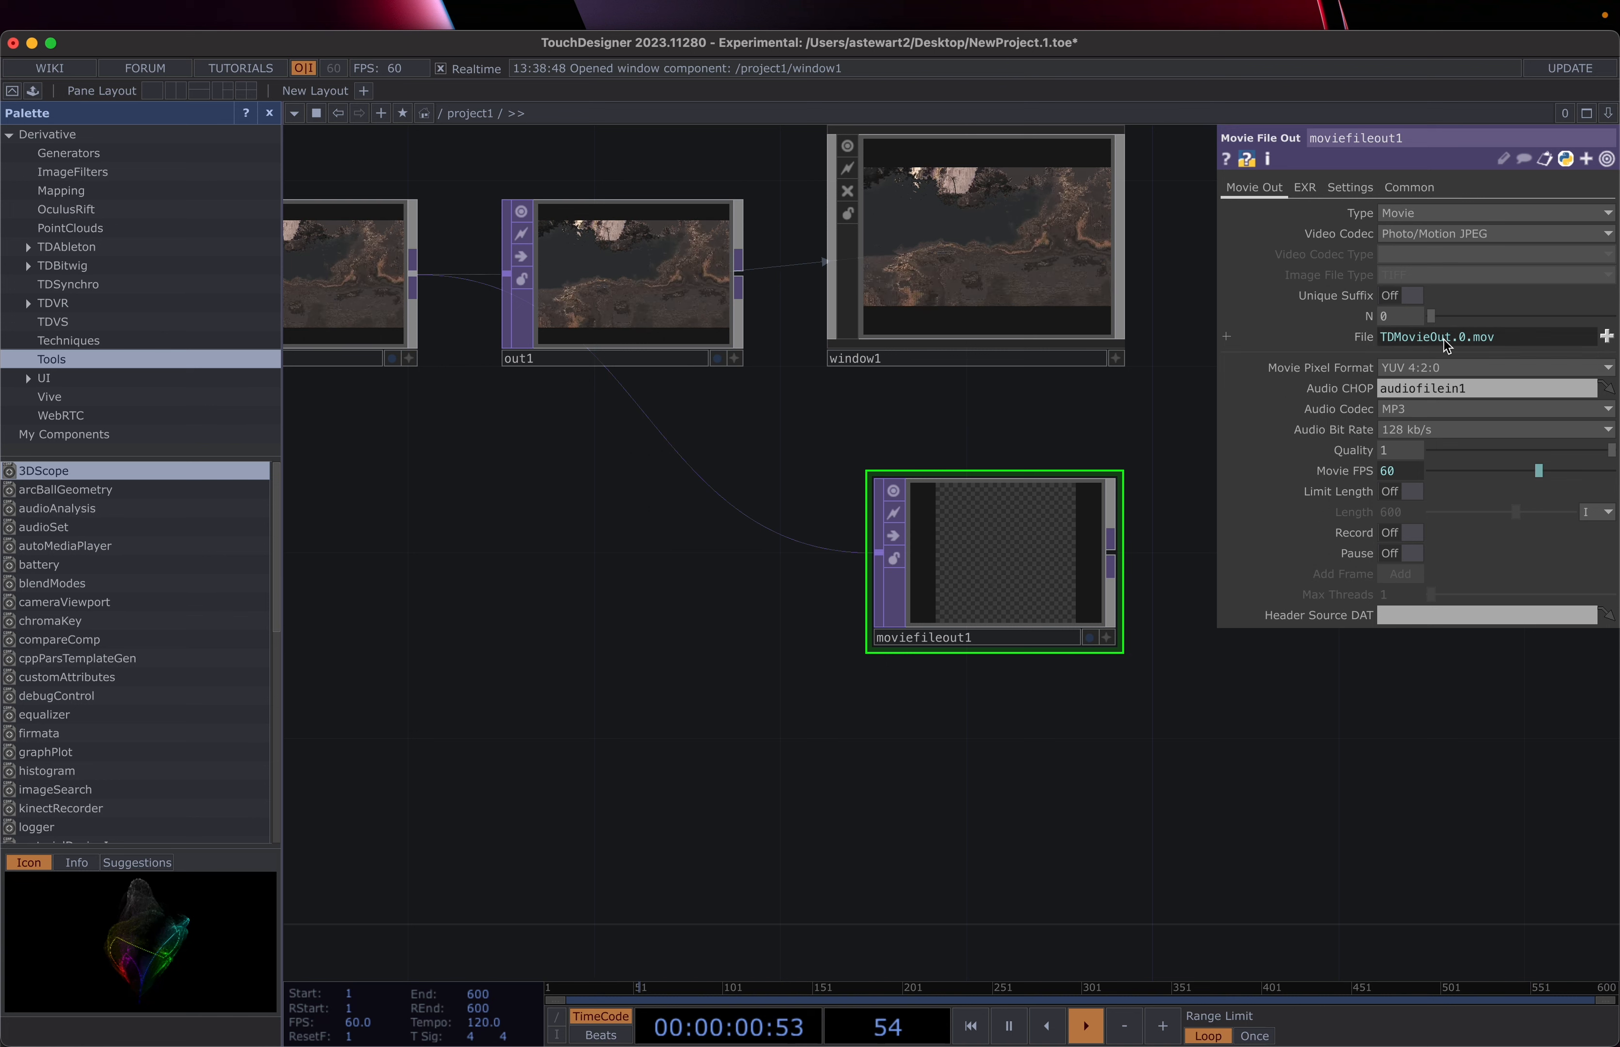
pyautogui.click(1607, 337)
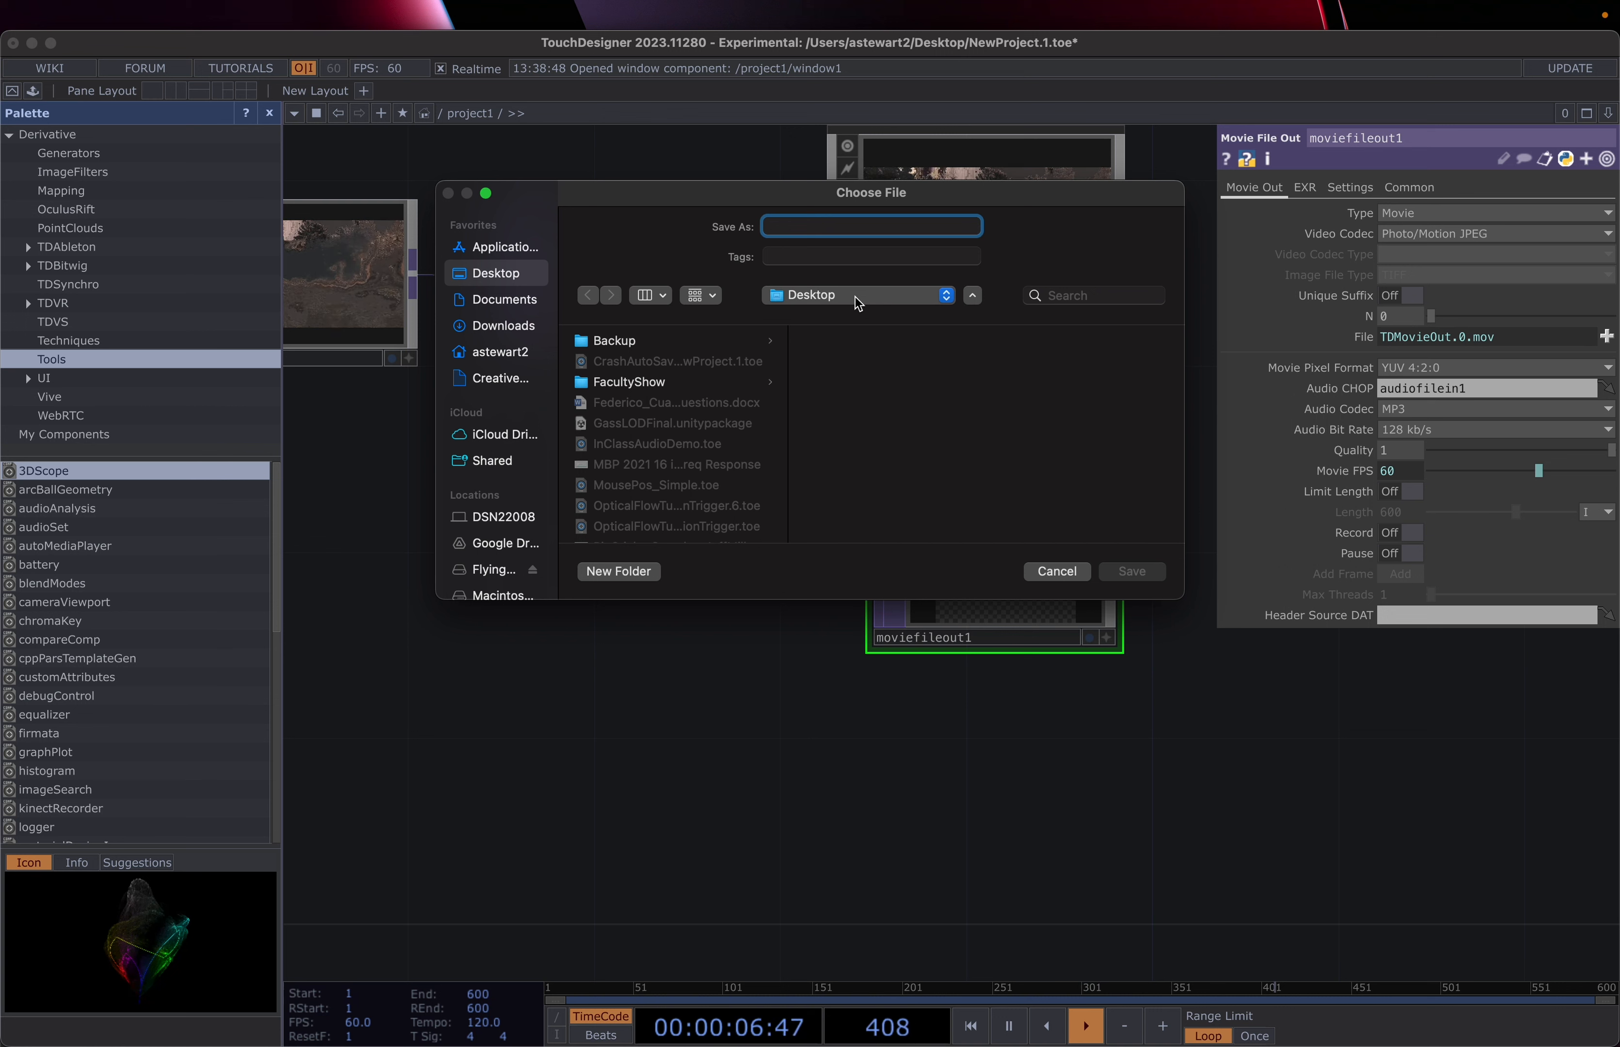
pyautogui.click(501, 300)
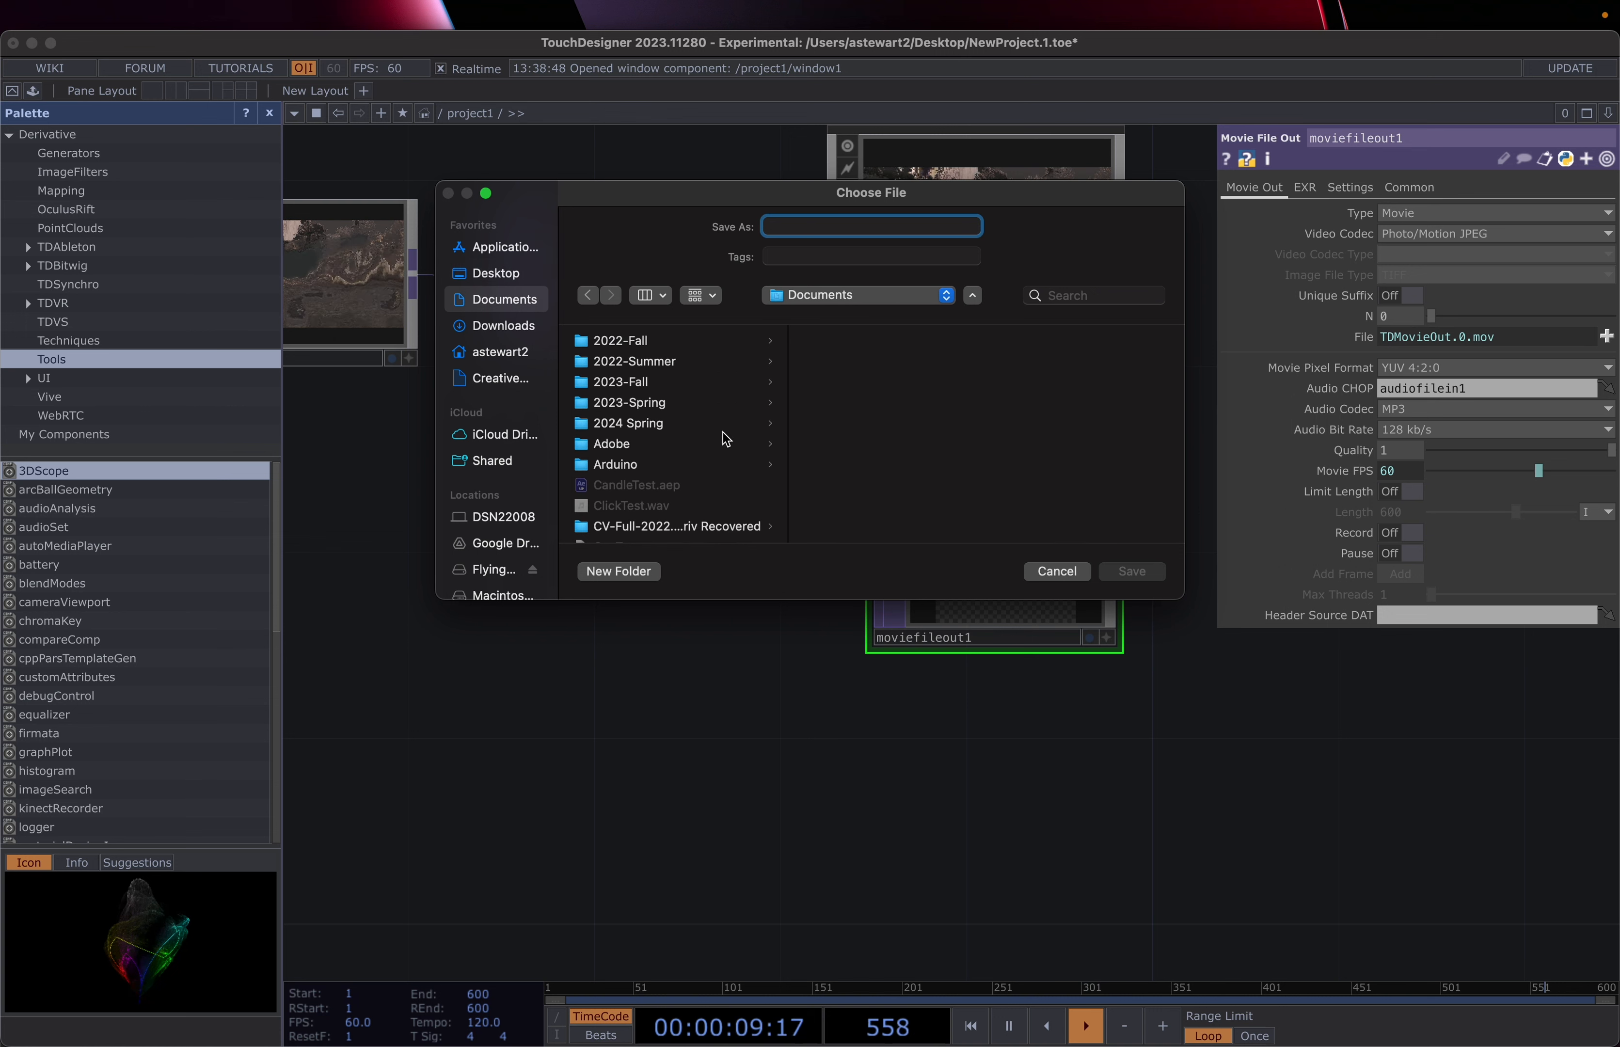
pyautogui.click(645, 426)
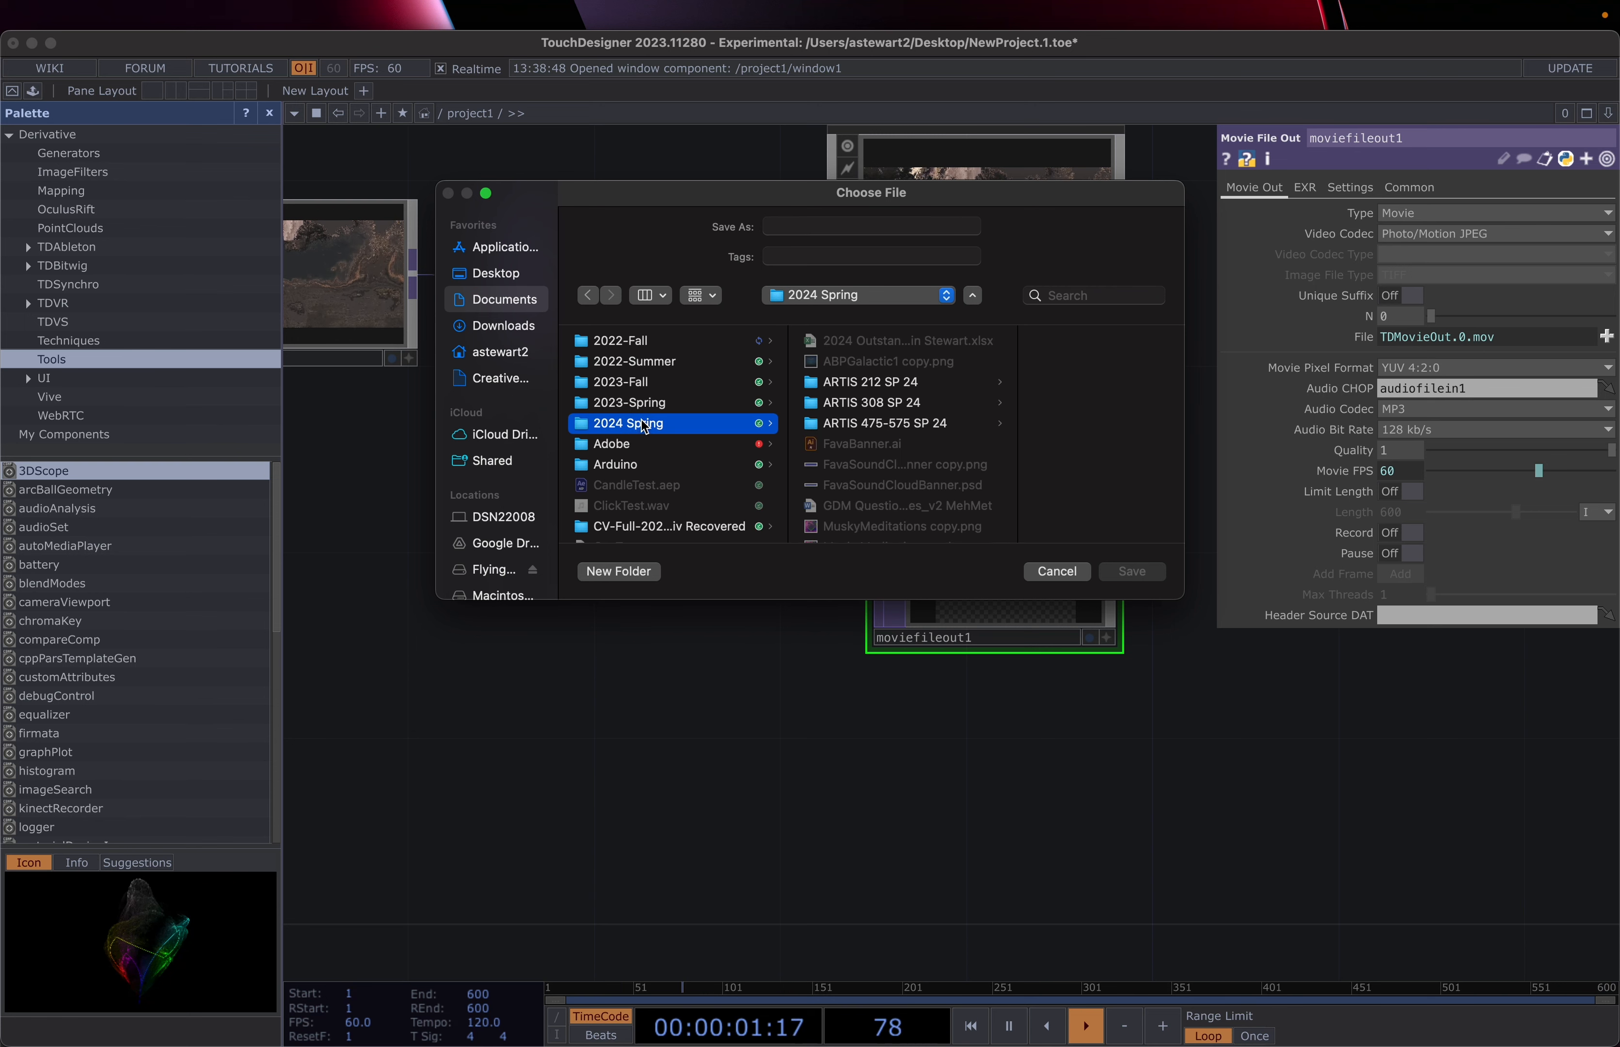
pyautogui.click(878, 384)
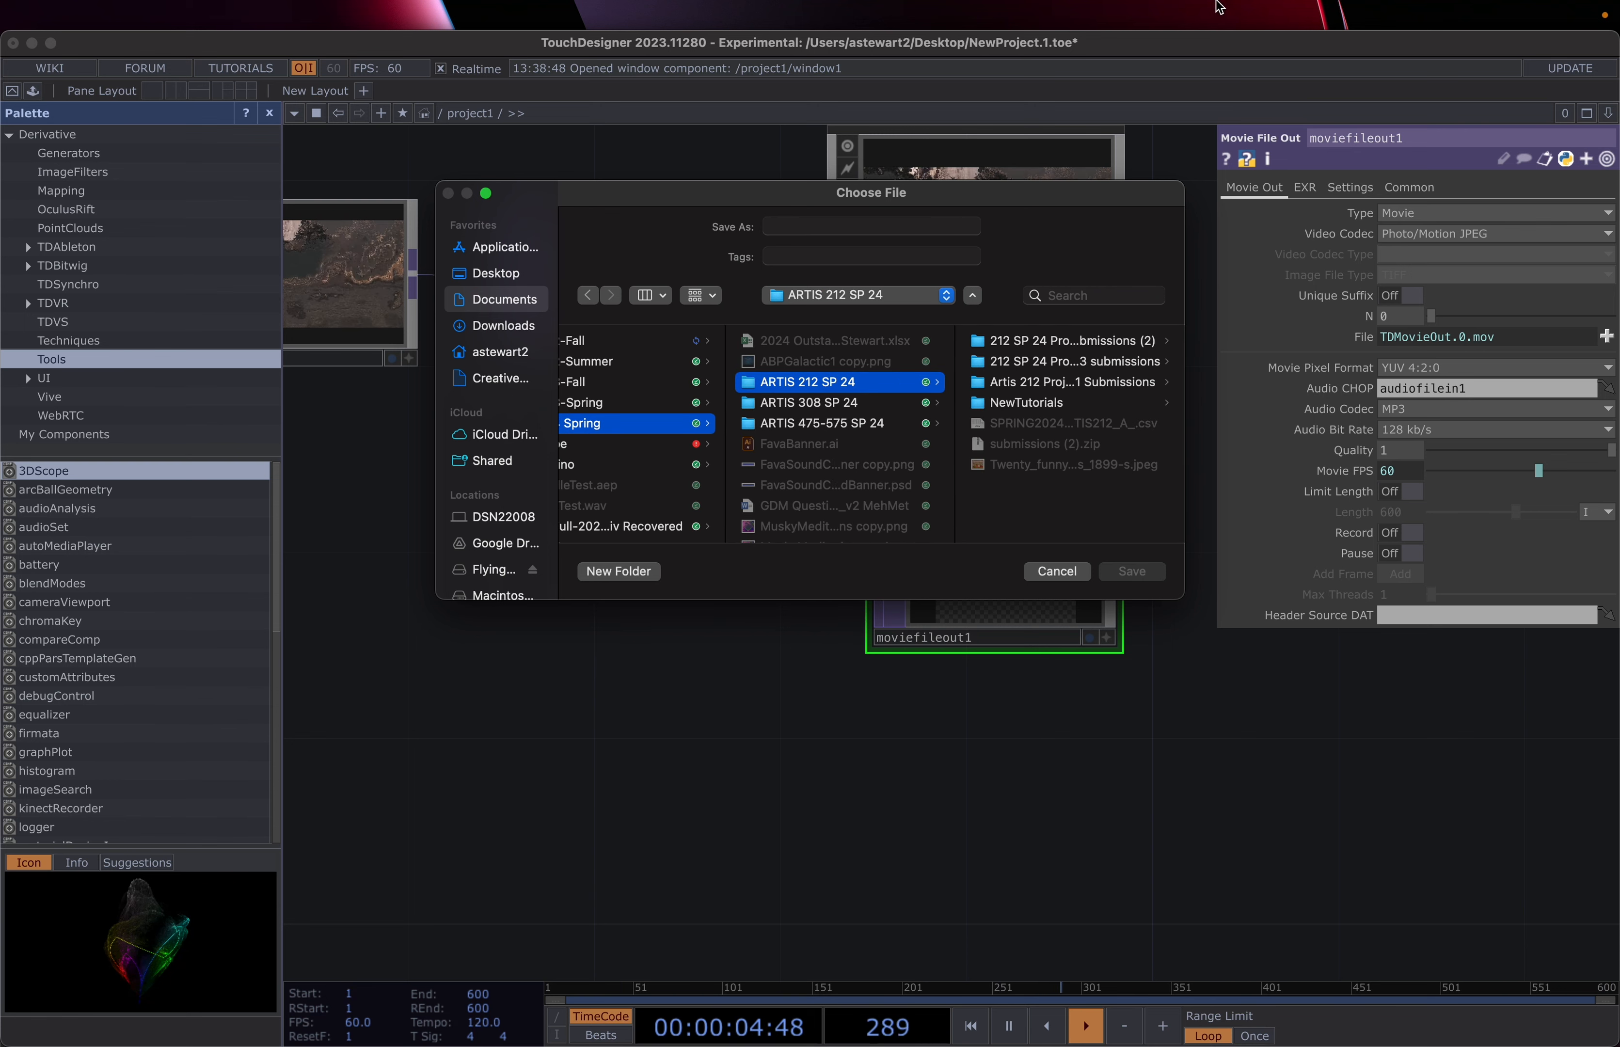
pyautogui.moveTo(1216, 6)
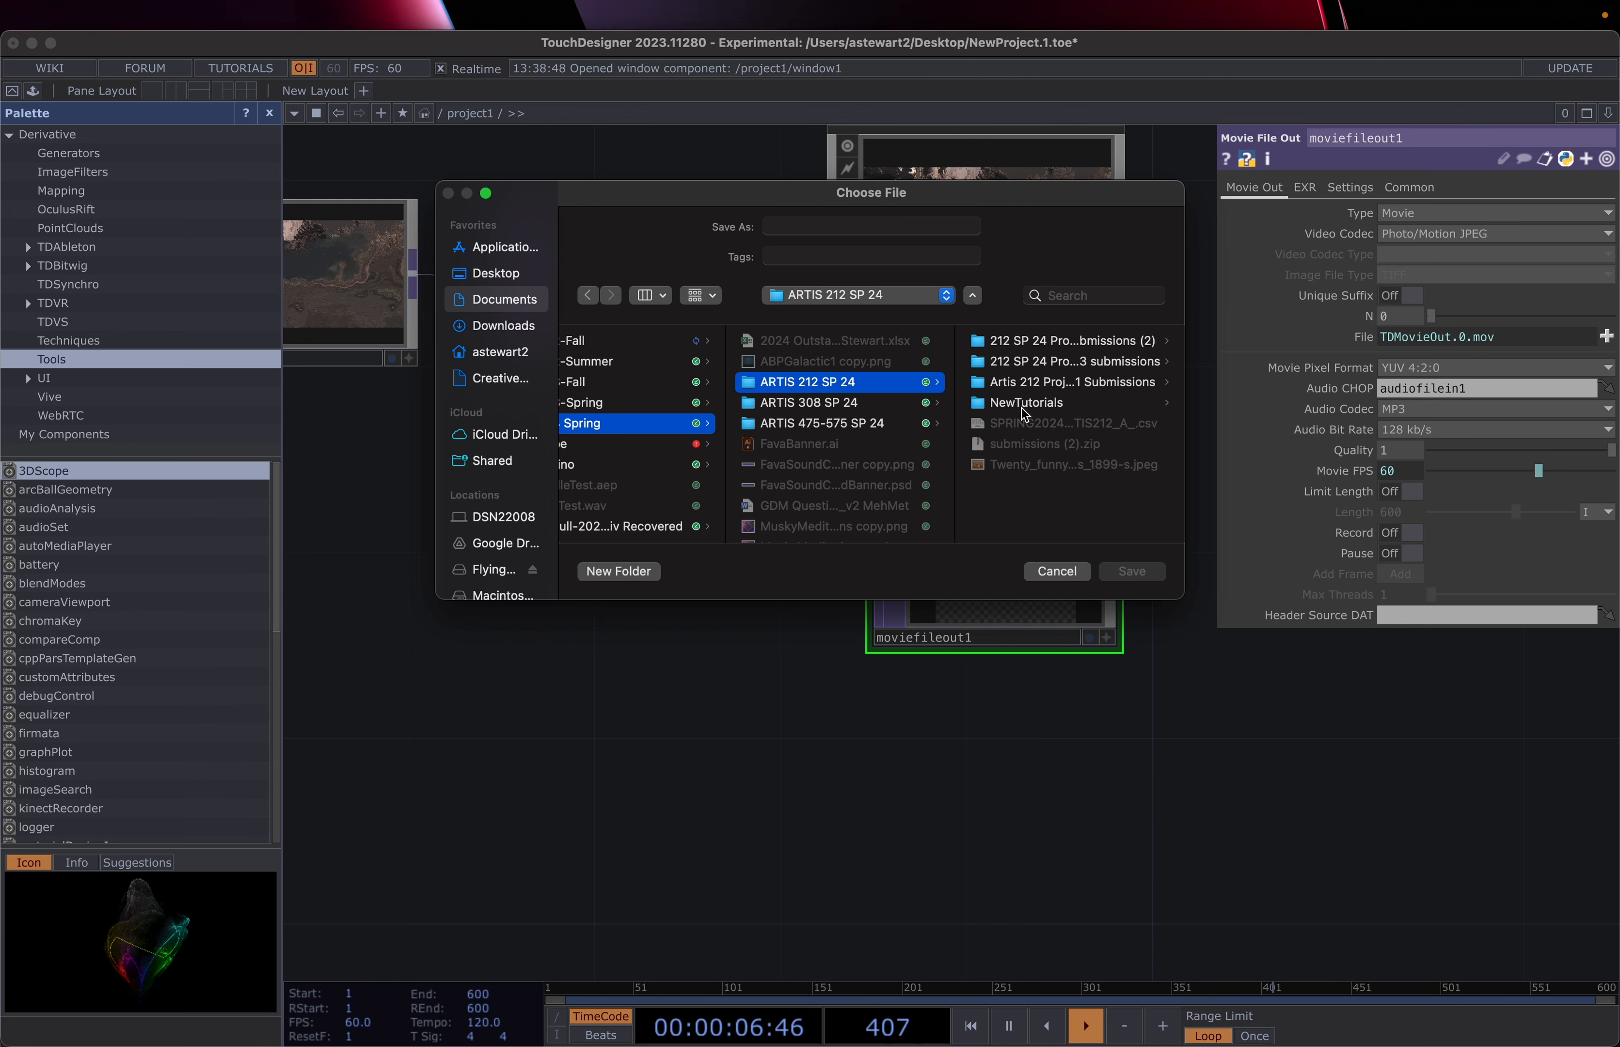
pyautogui.click(792, 223)
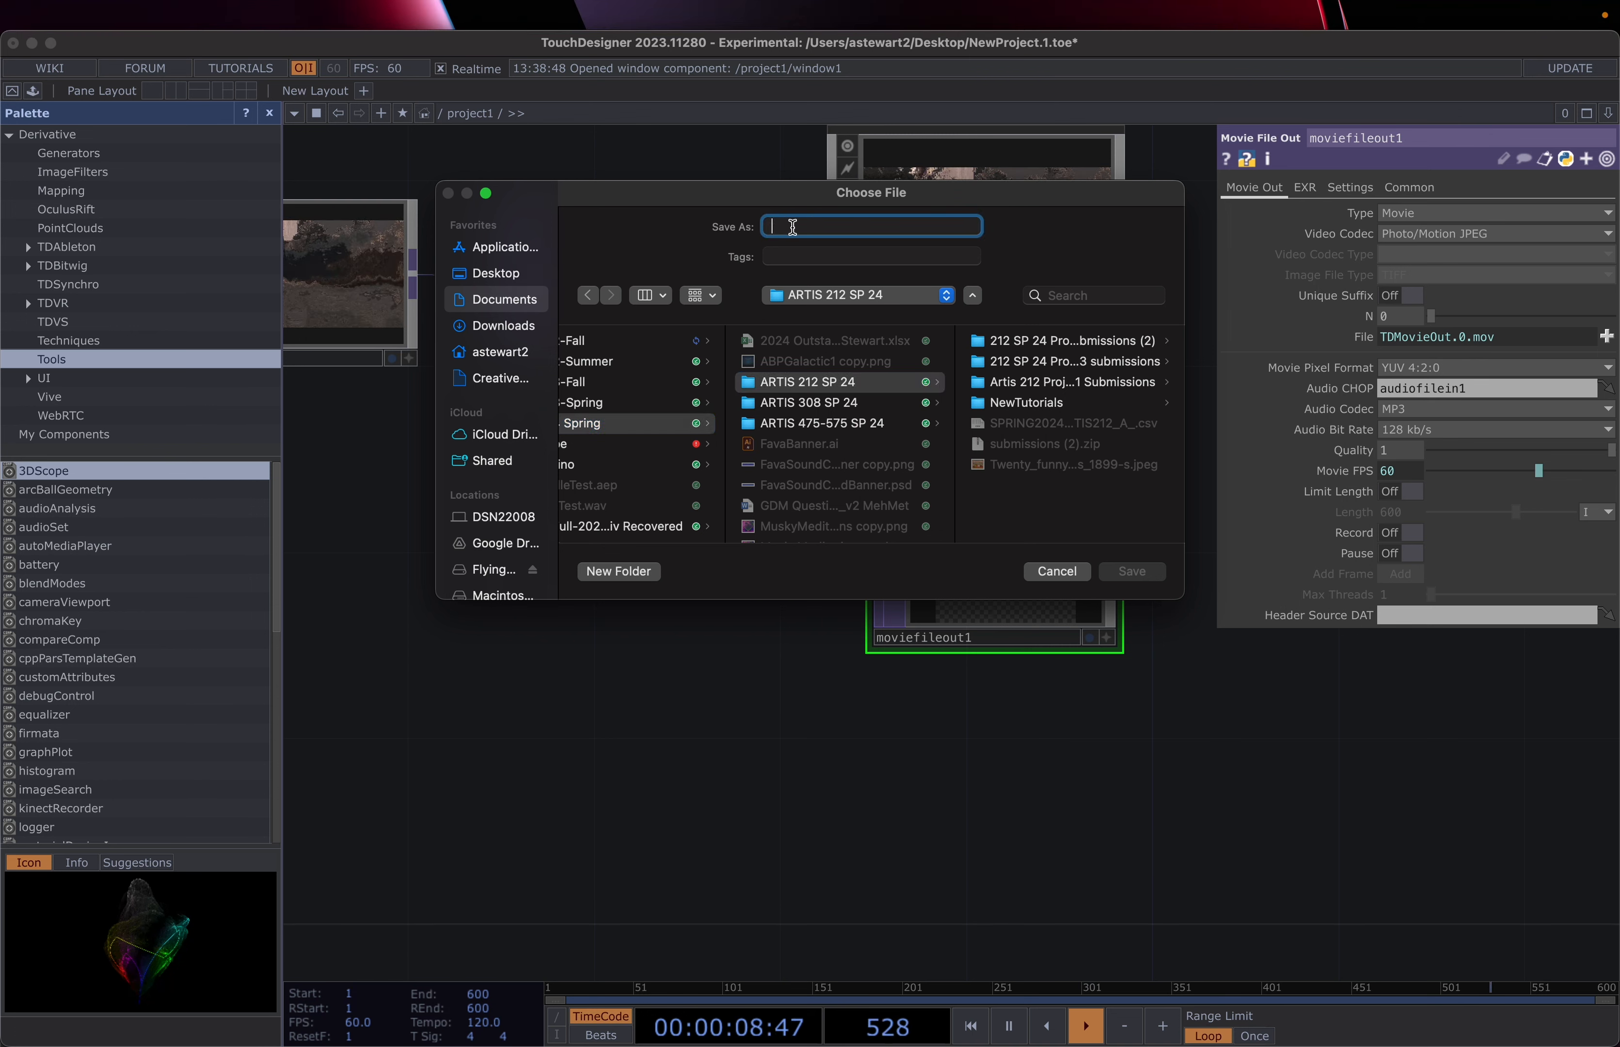
pyautogui.write('Ex')
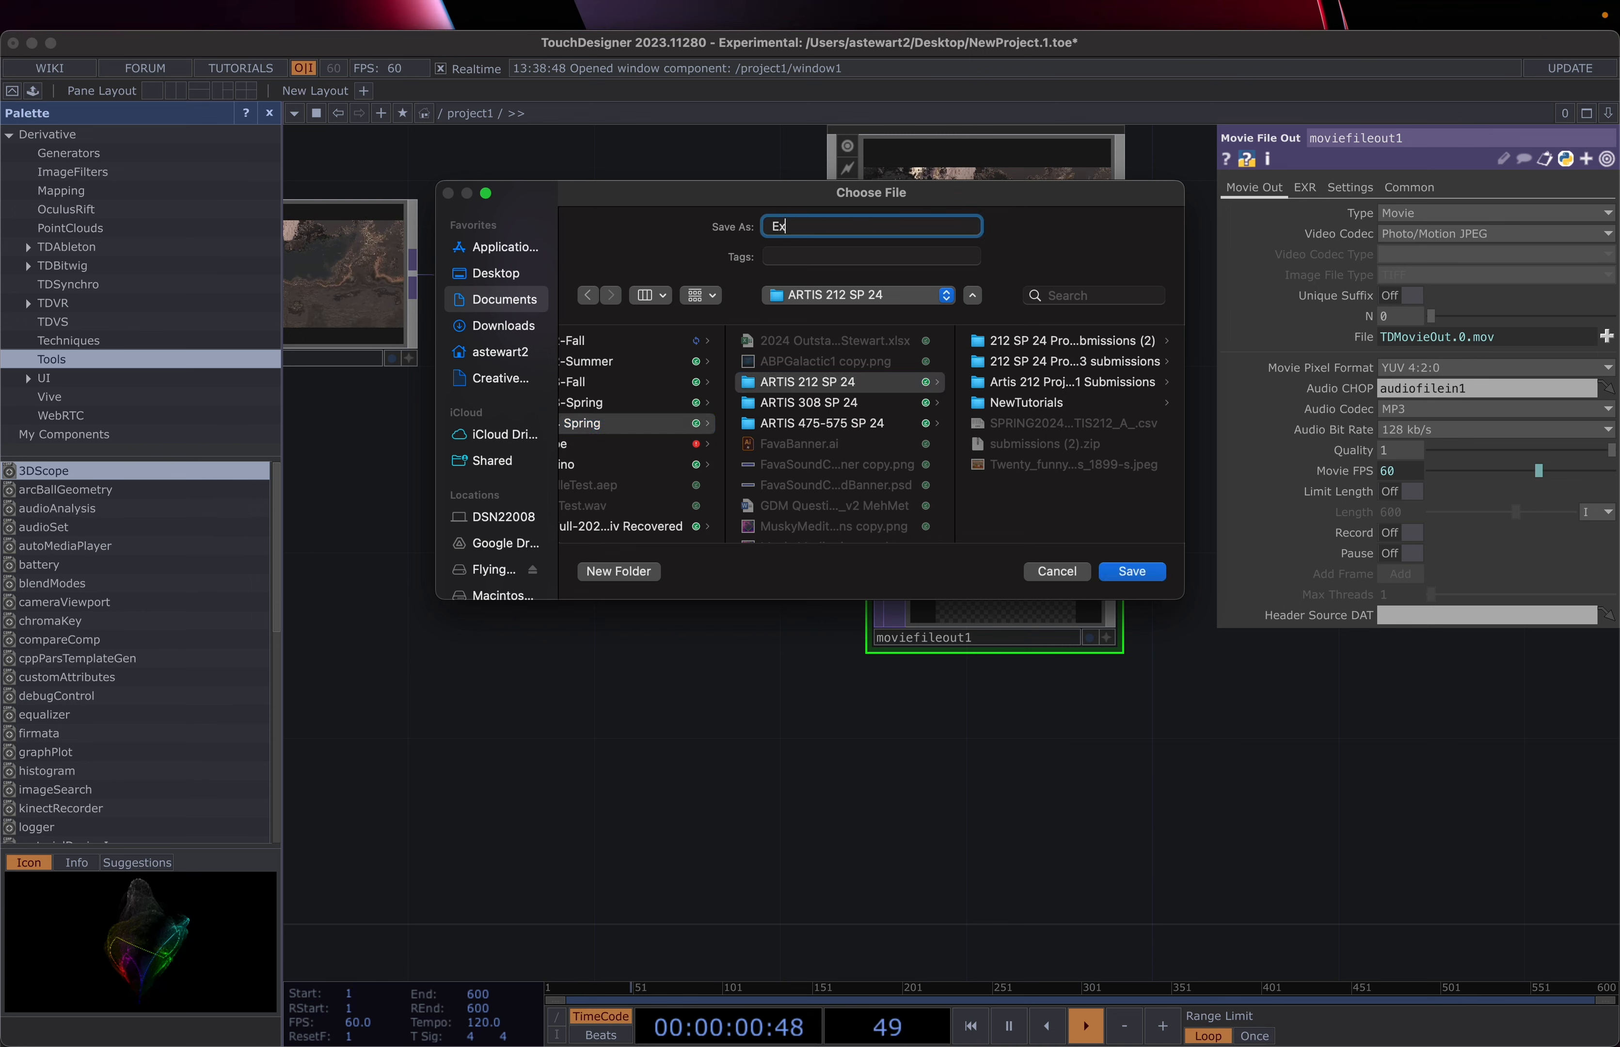
pyautogui.write('ampleExport')
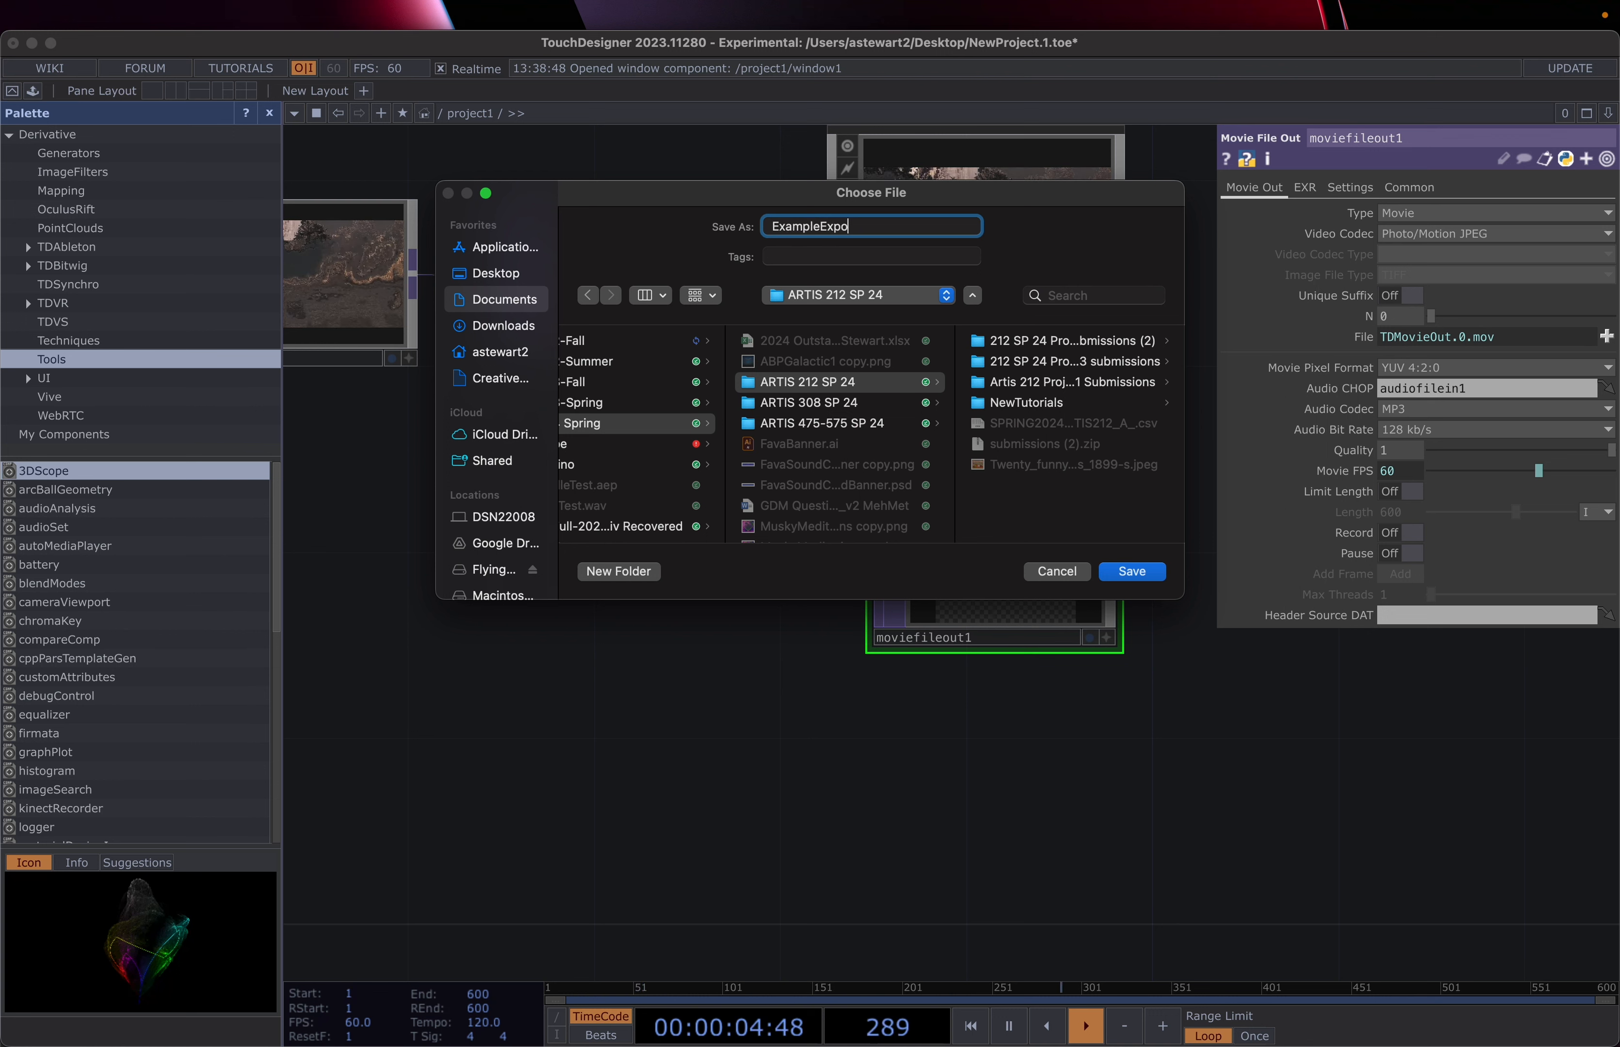
pyautogui.click(1134, 572)
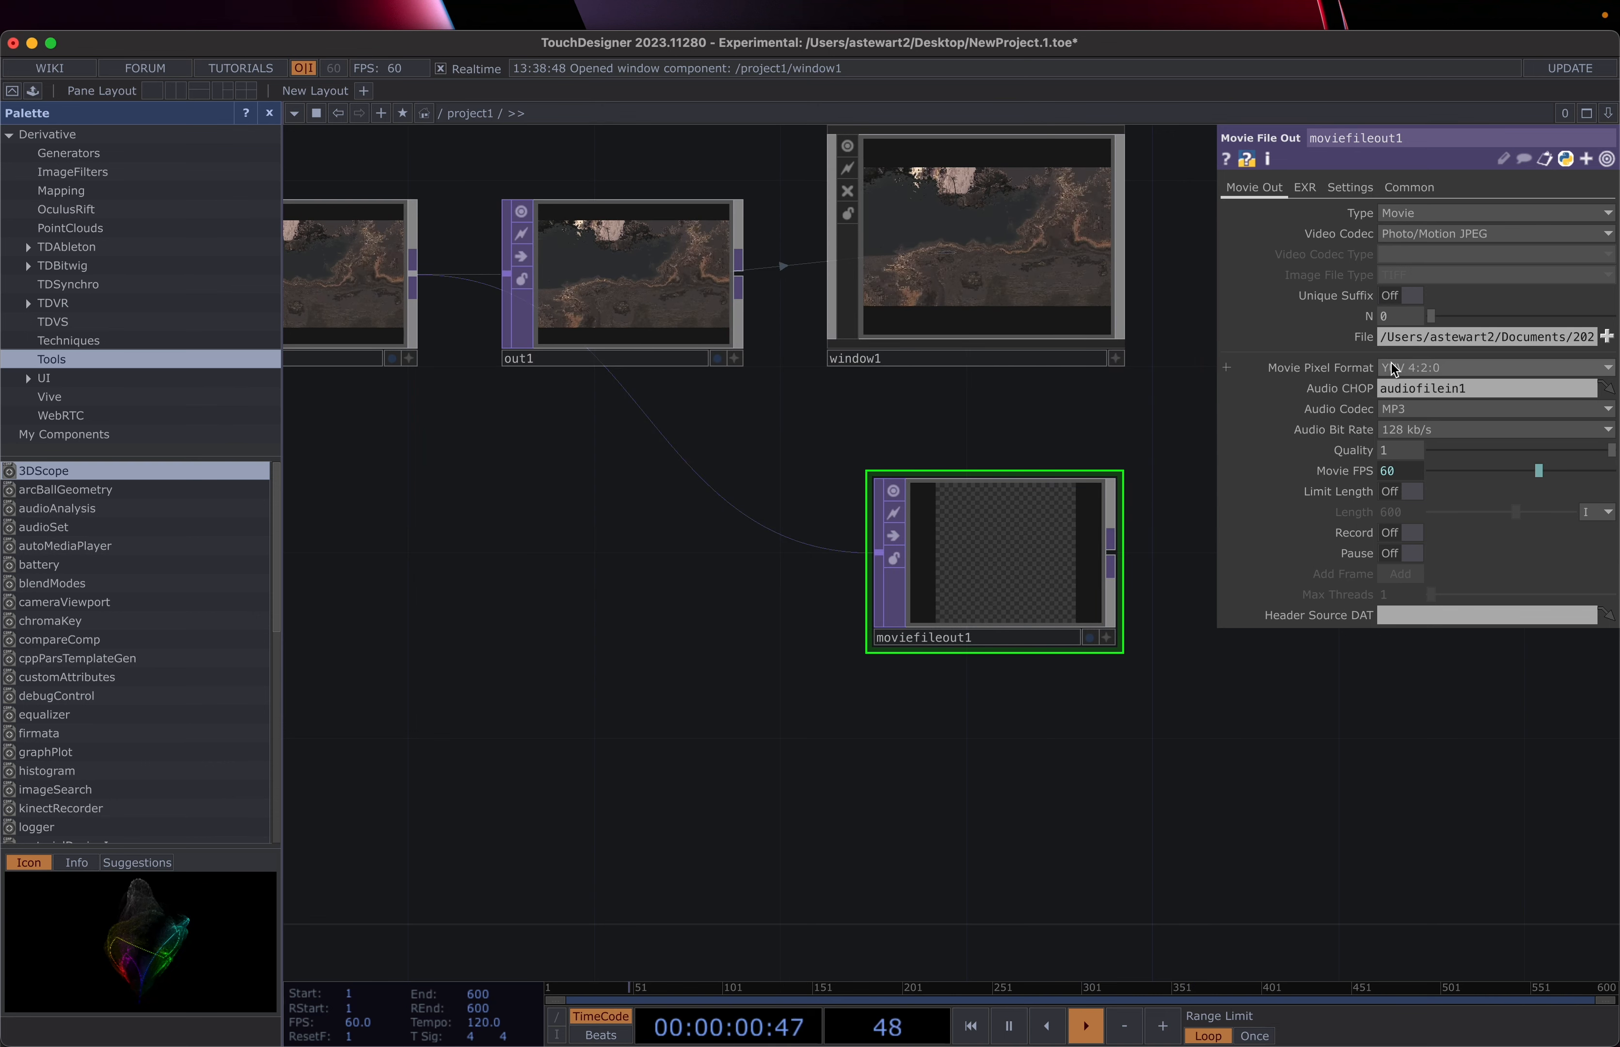
# - Record a short movie with moviefileout1, then stop the recording
pyautogui.click(1406, 531)
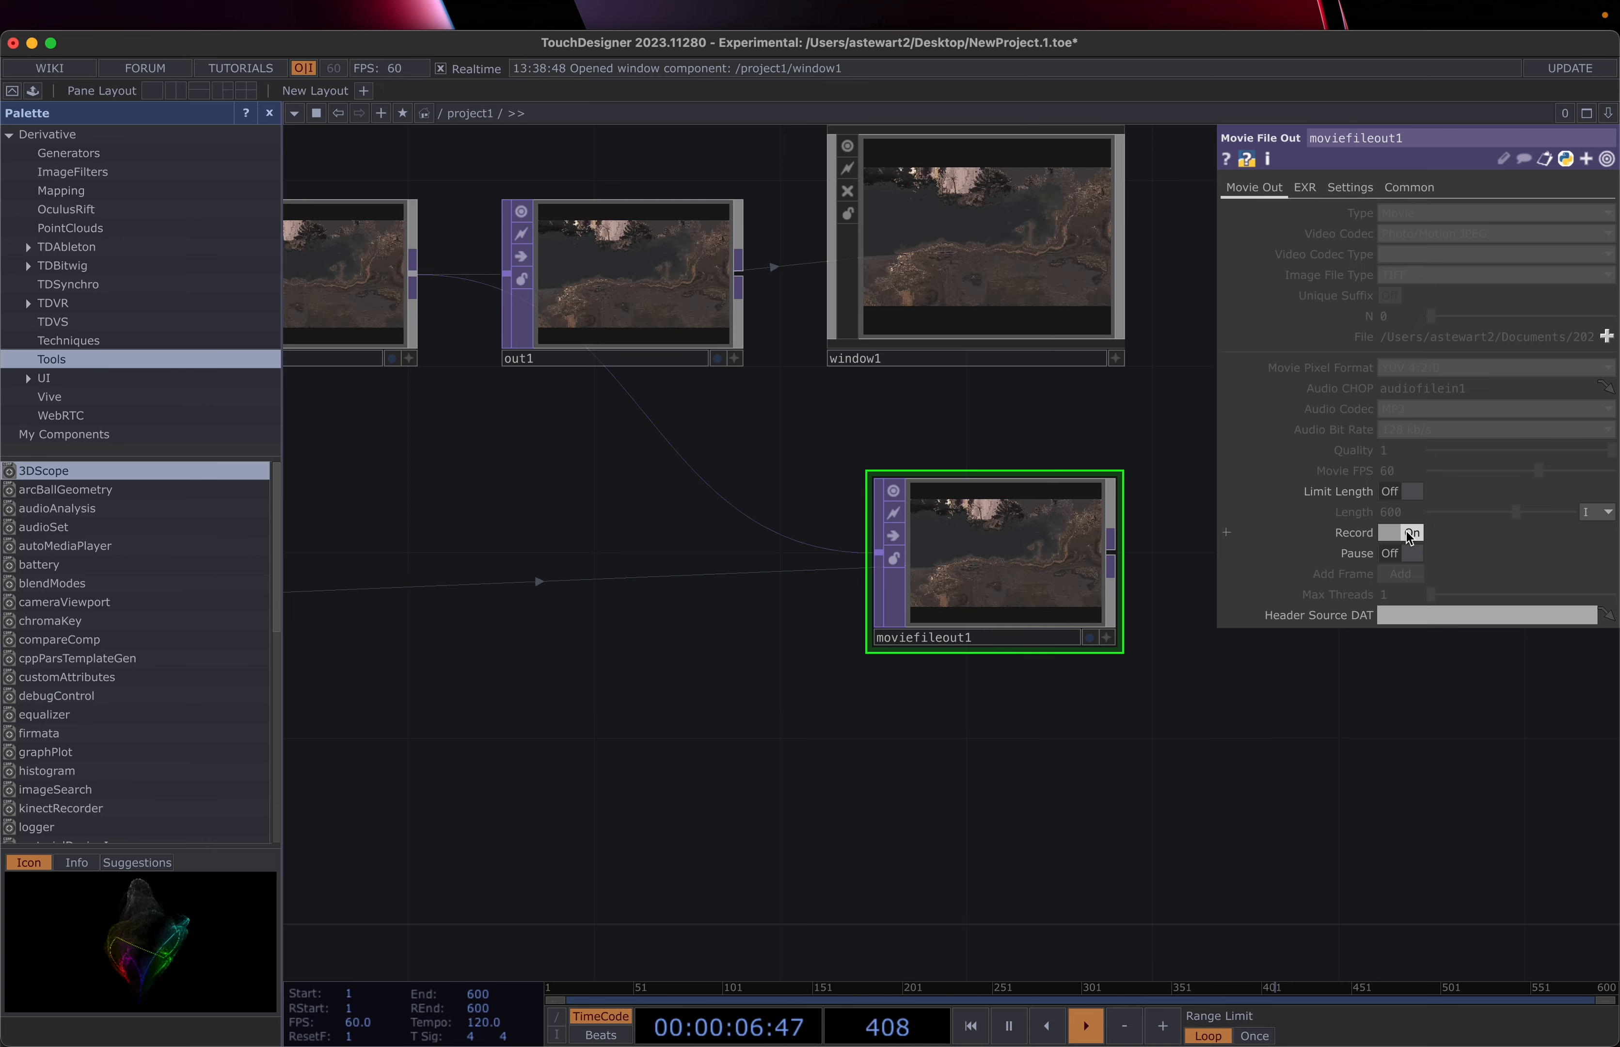
pyautogui.click(1406, 532)
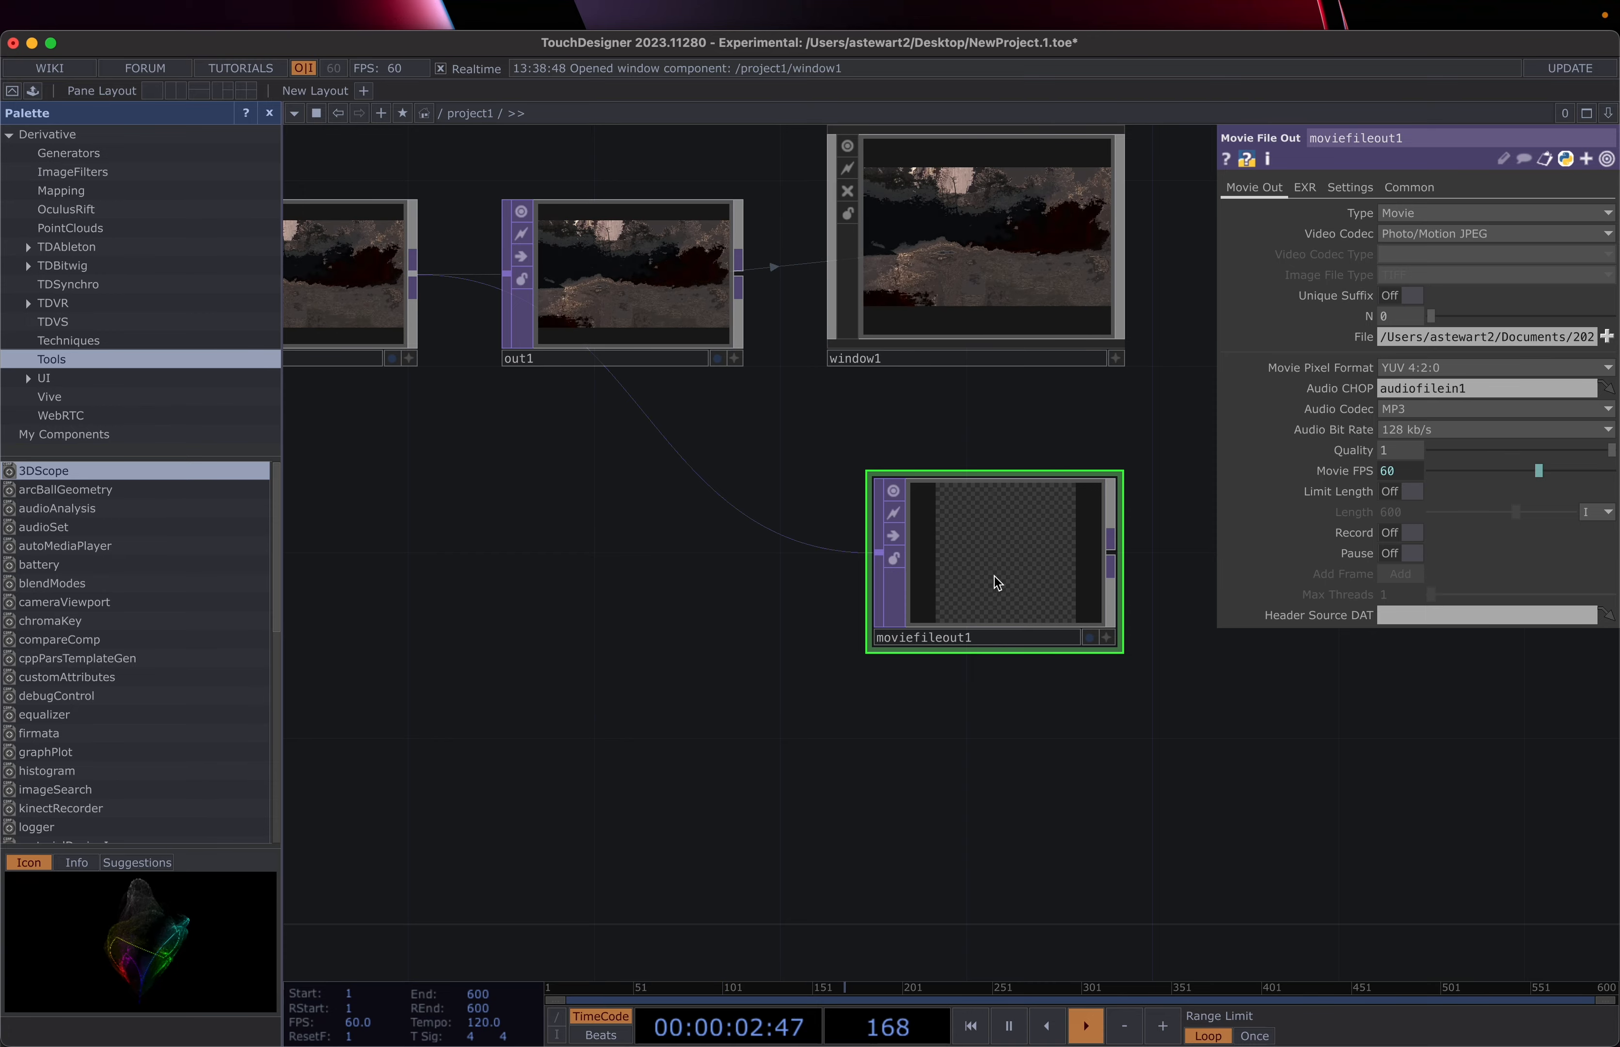
# - Switch to Finder and preview ExampleExport.mov in the Documents/2024 Spring/ARTIS 212 SP 24 folder, closing the preview when done
pyautogui.press('super+Tab')
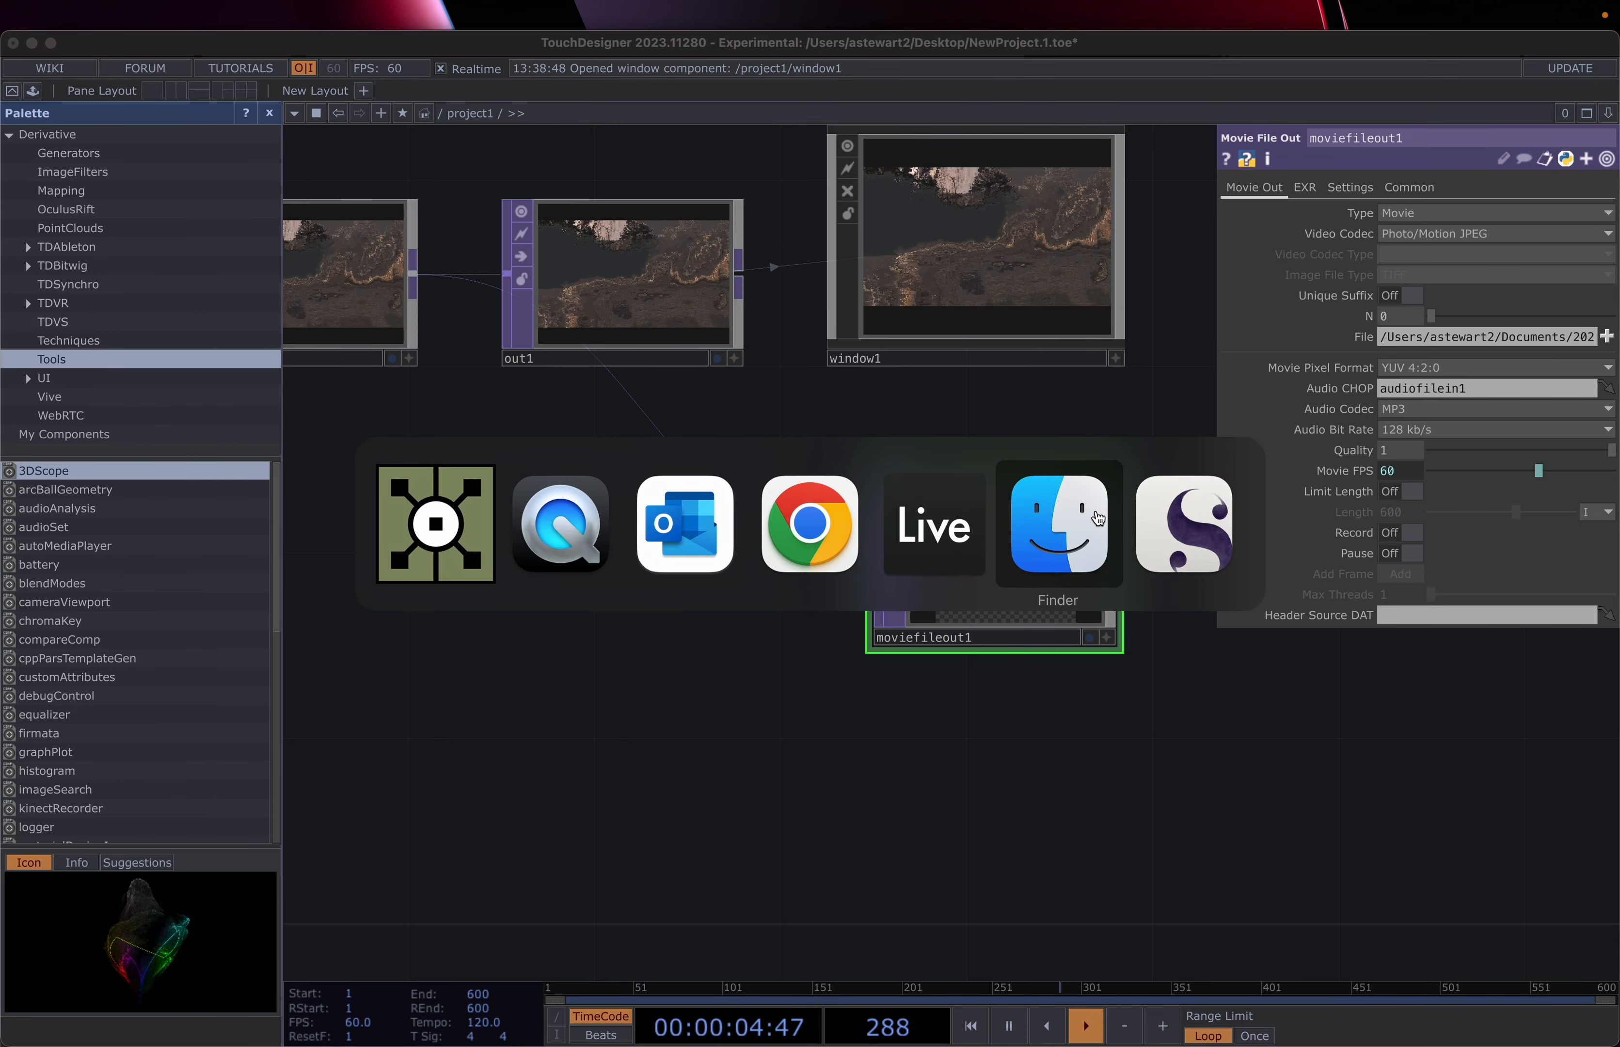
pyautogui.click(1098, 519)
pyautogui.click(827, 497)
pyautogui.click(1055, 557)
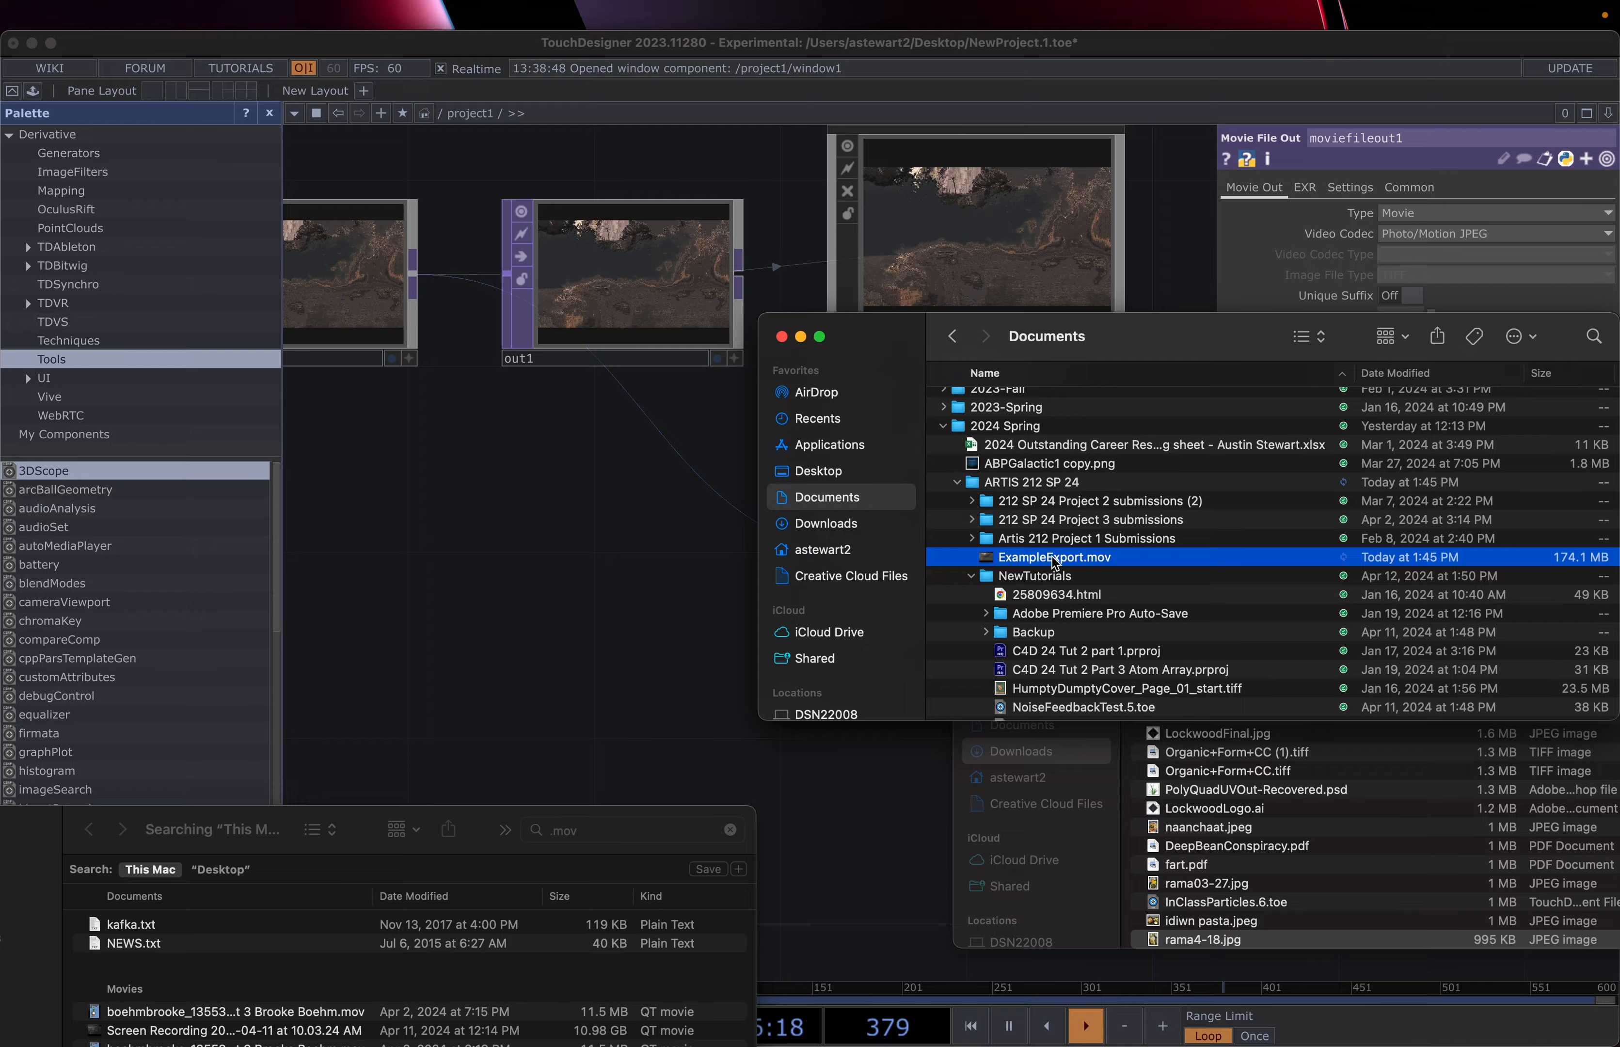
pyautogui.press('space')
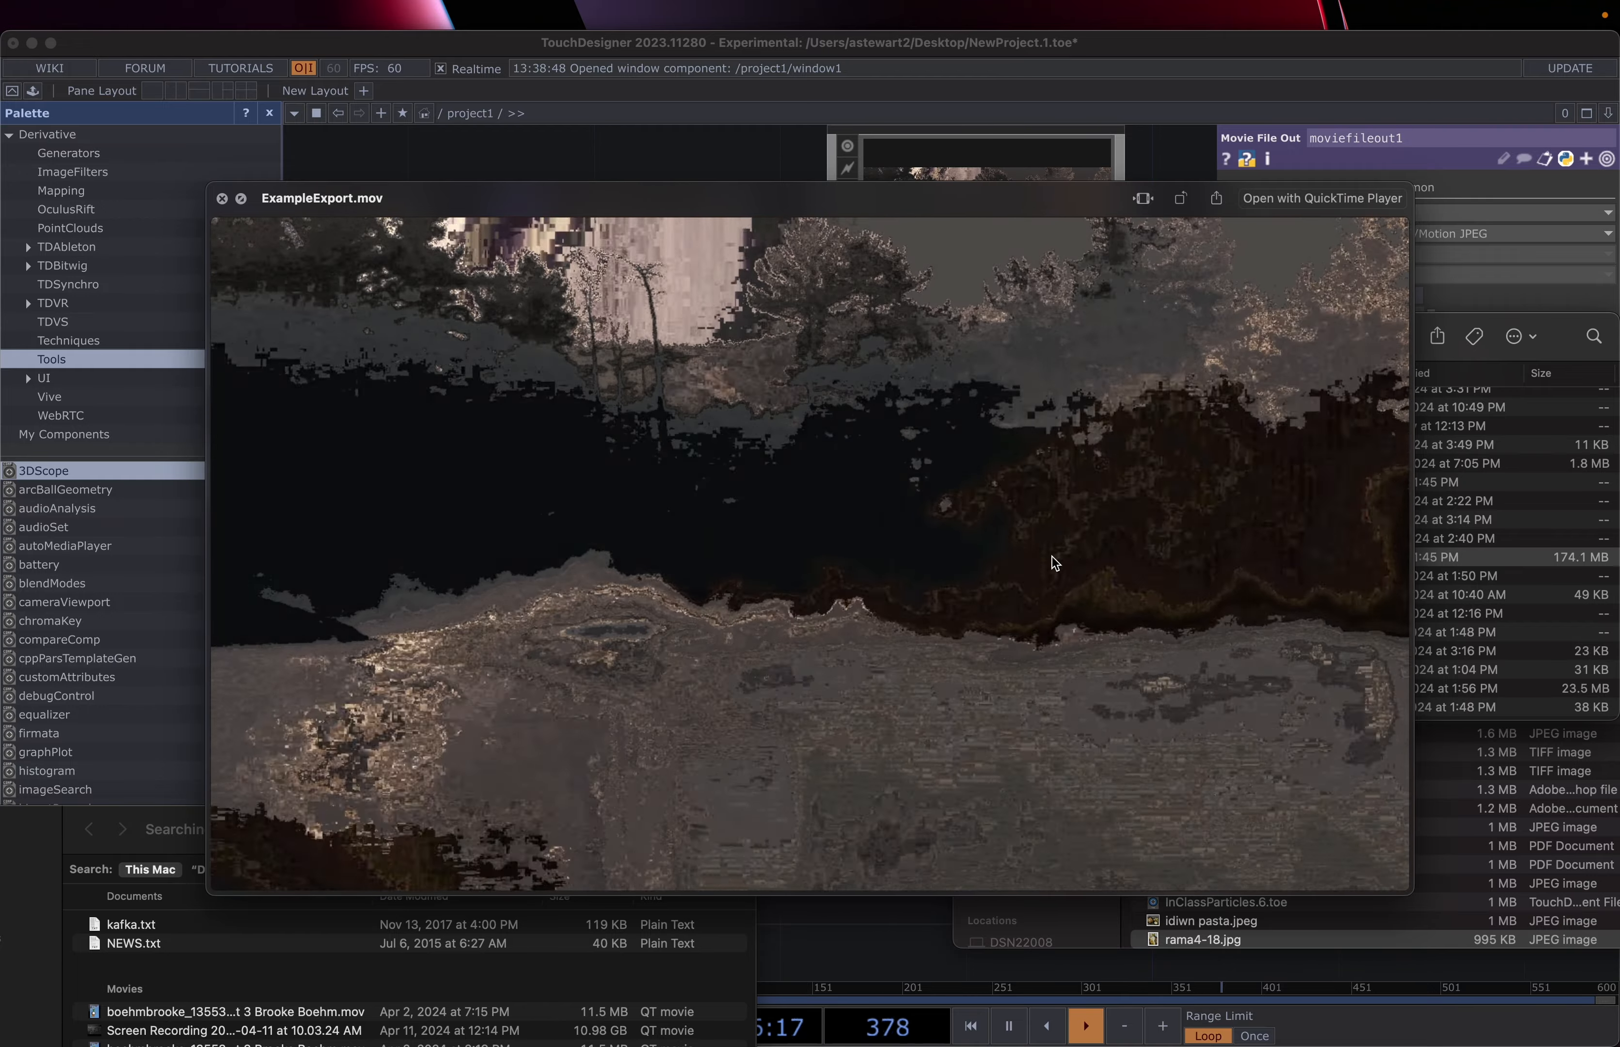
pyautogui.press('space')
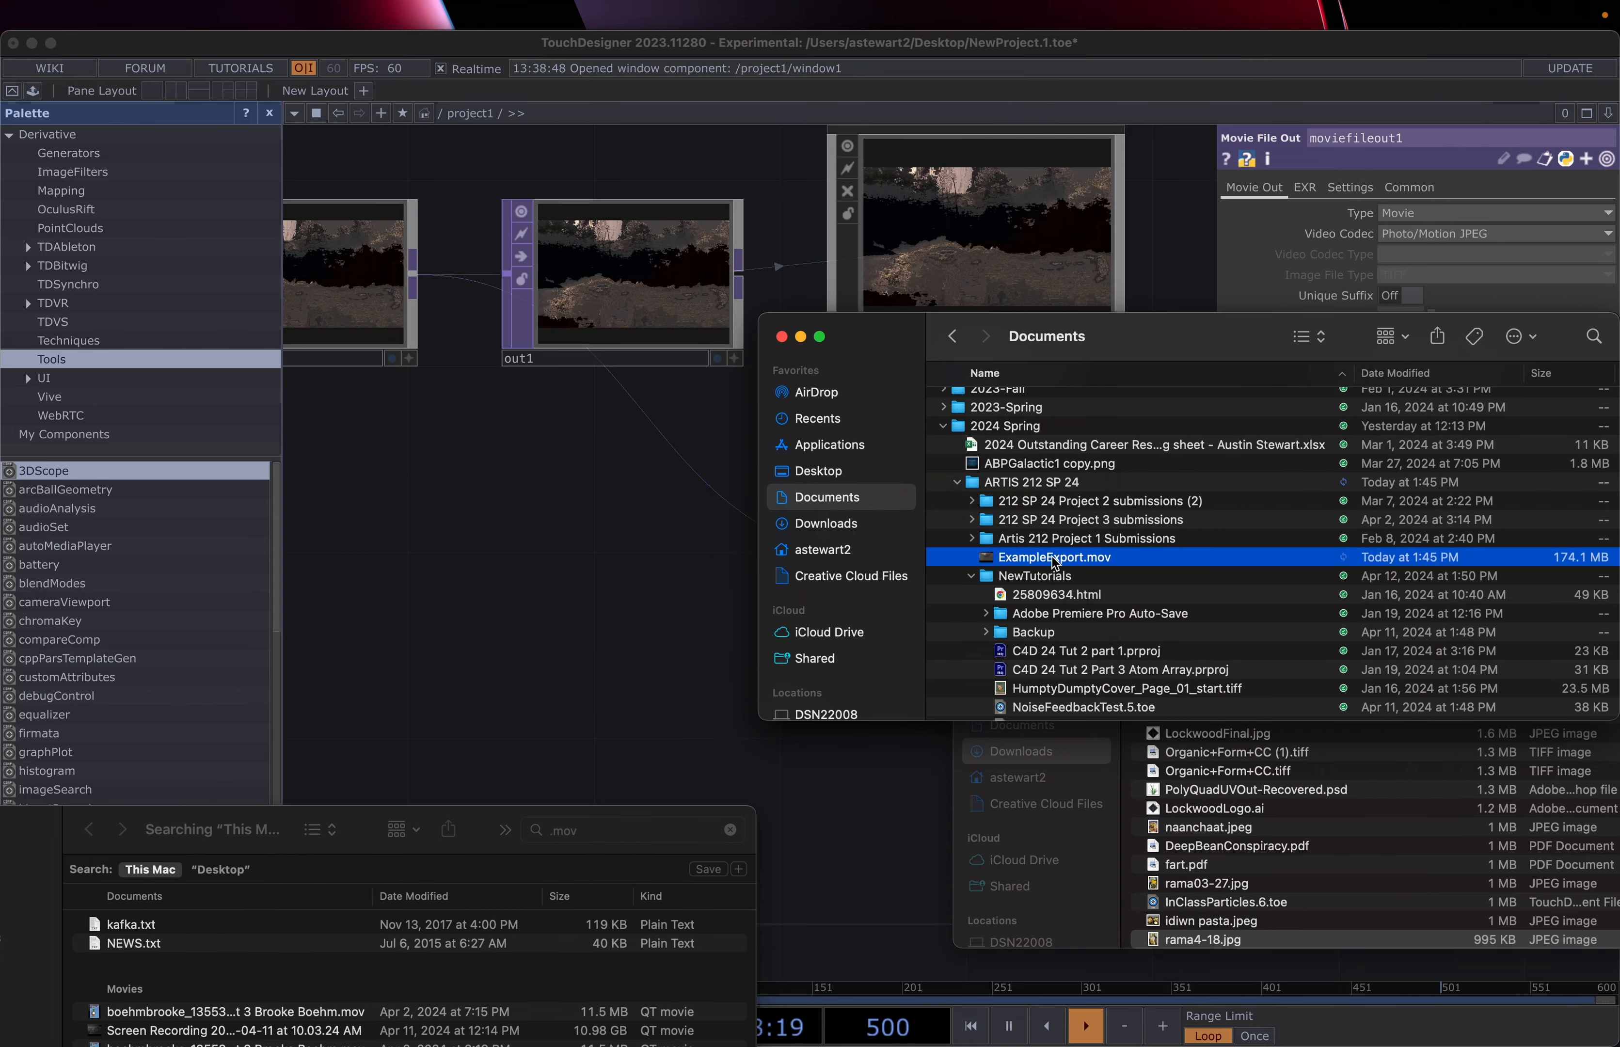
# - Return to TouchDesigner and review the whole network, inspecting the parameters of window1 and moviefileout1
pyautogui.moveTo(1059, 339); pyautogui.dragTo(1127, 613)
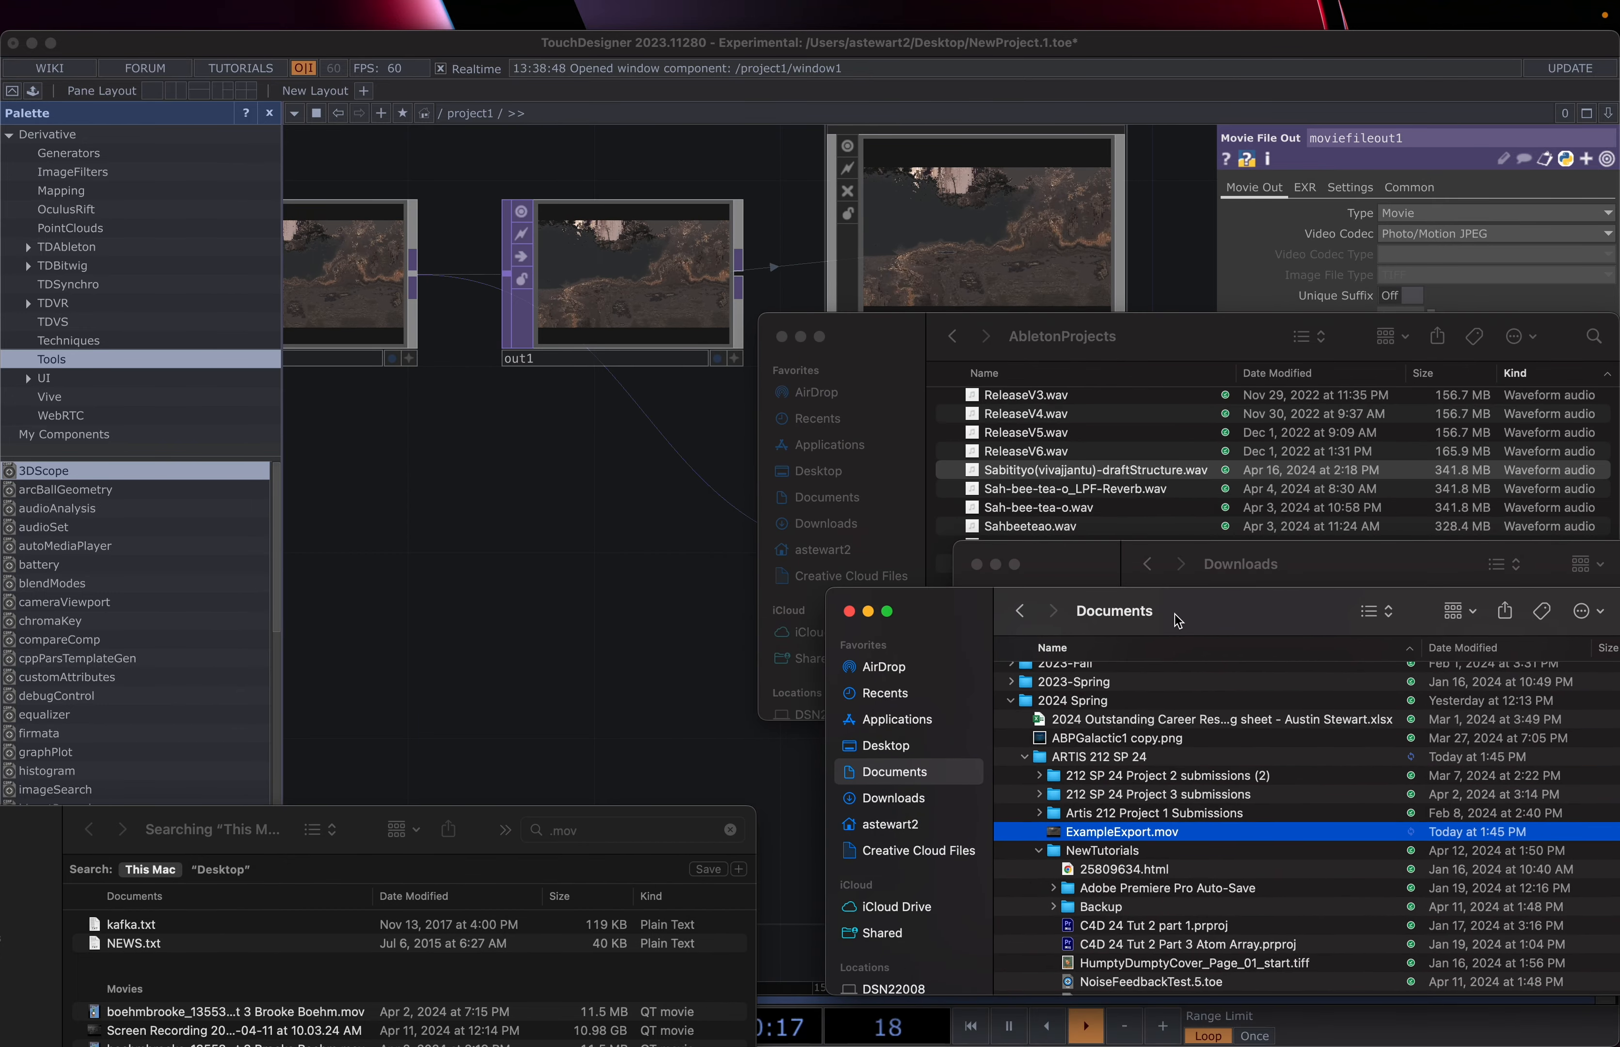
pyautogui.click(740, 391)
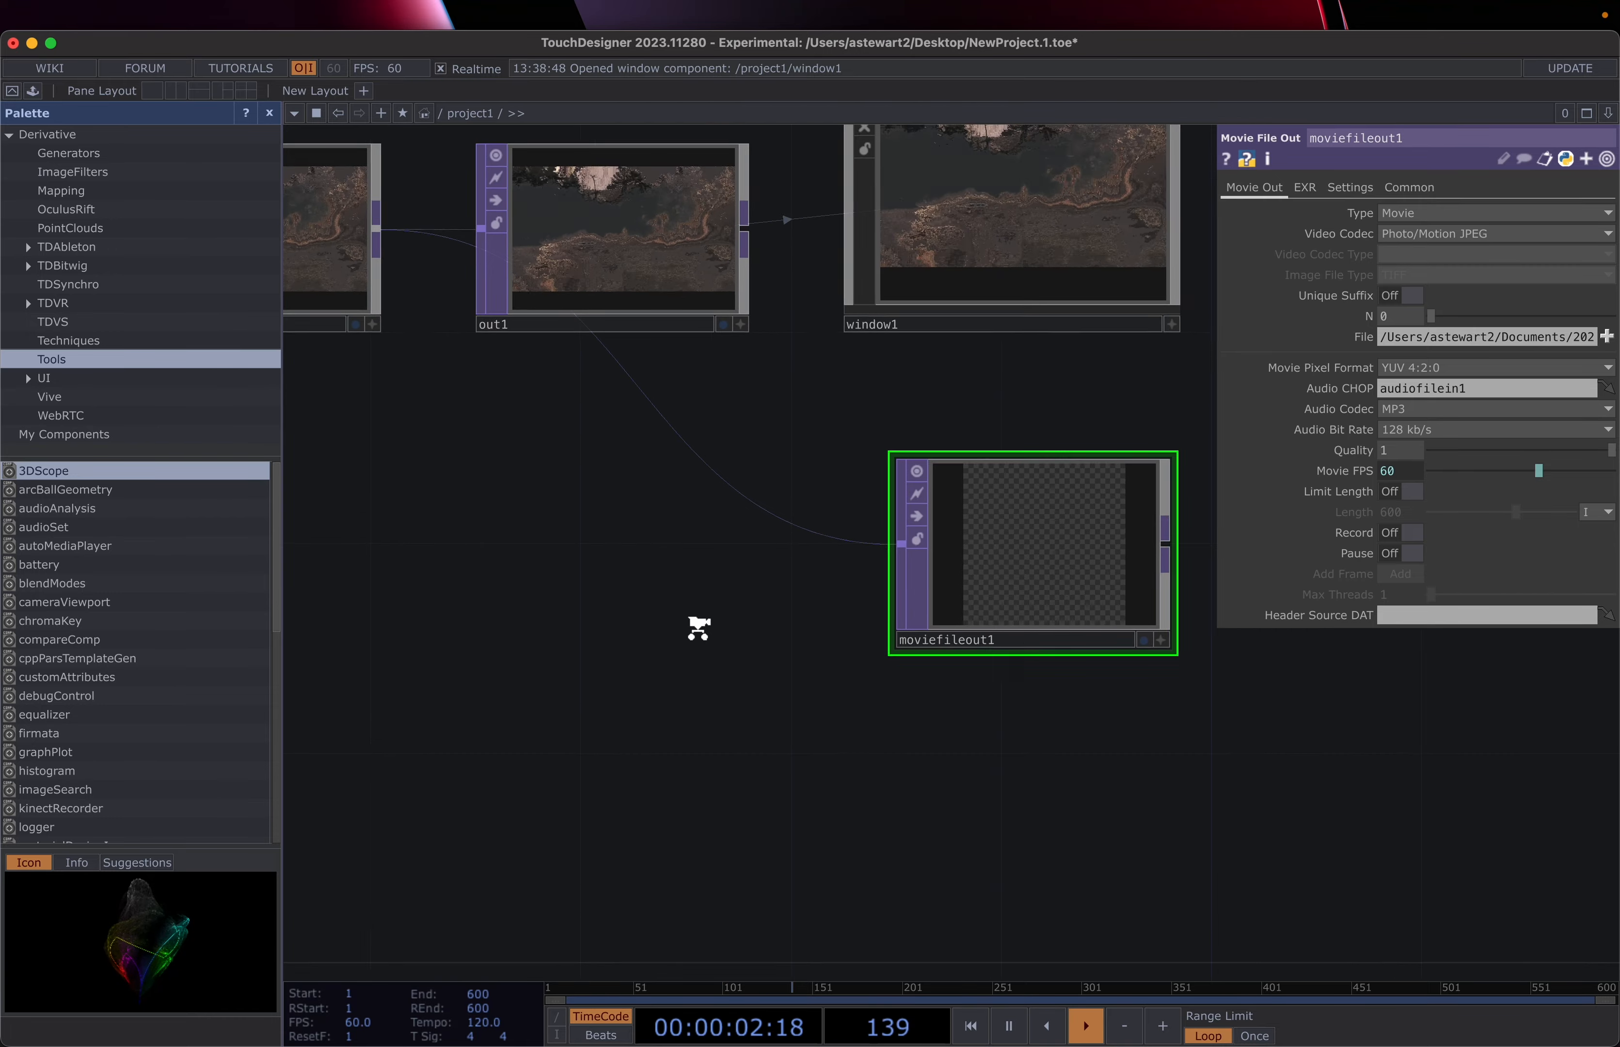
pyautogui.scroll(-3, 699, 627)
pyautogui.moveTo(699, 628); pyautogui.dragTo(940, 715)
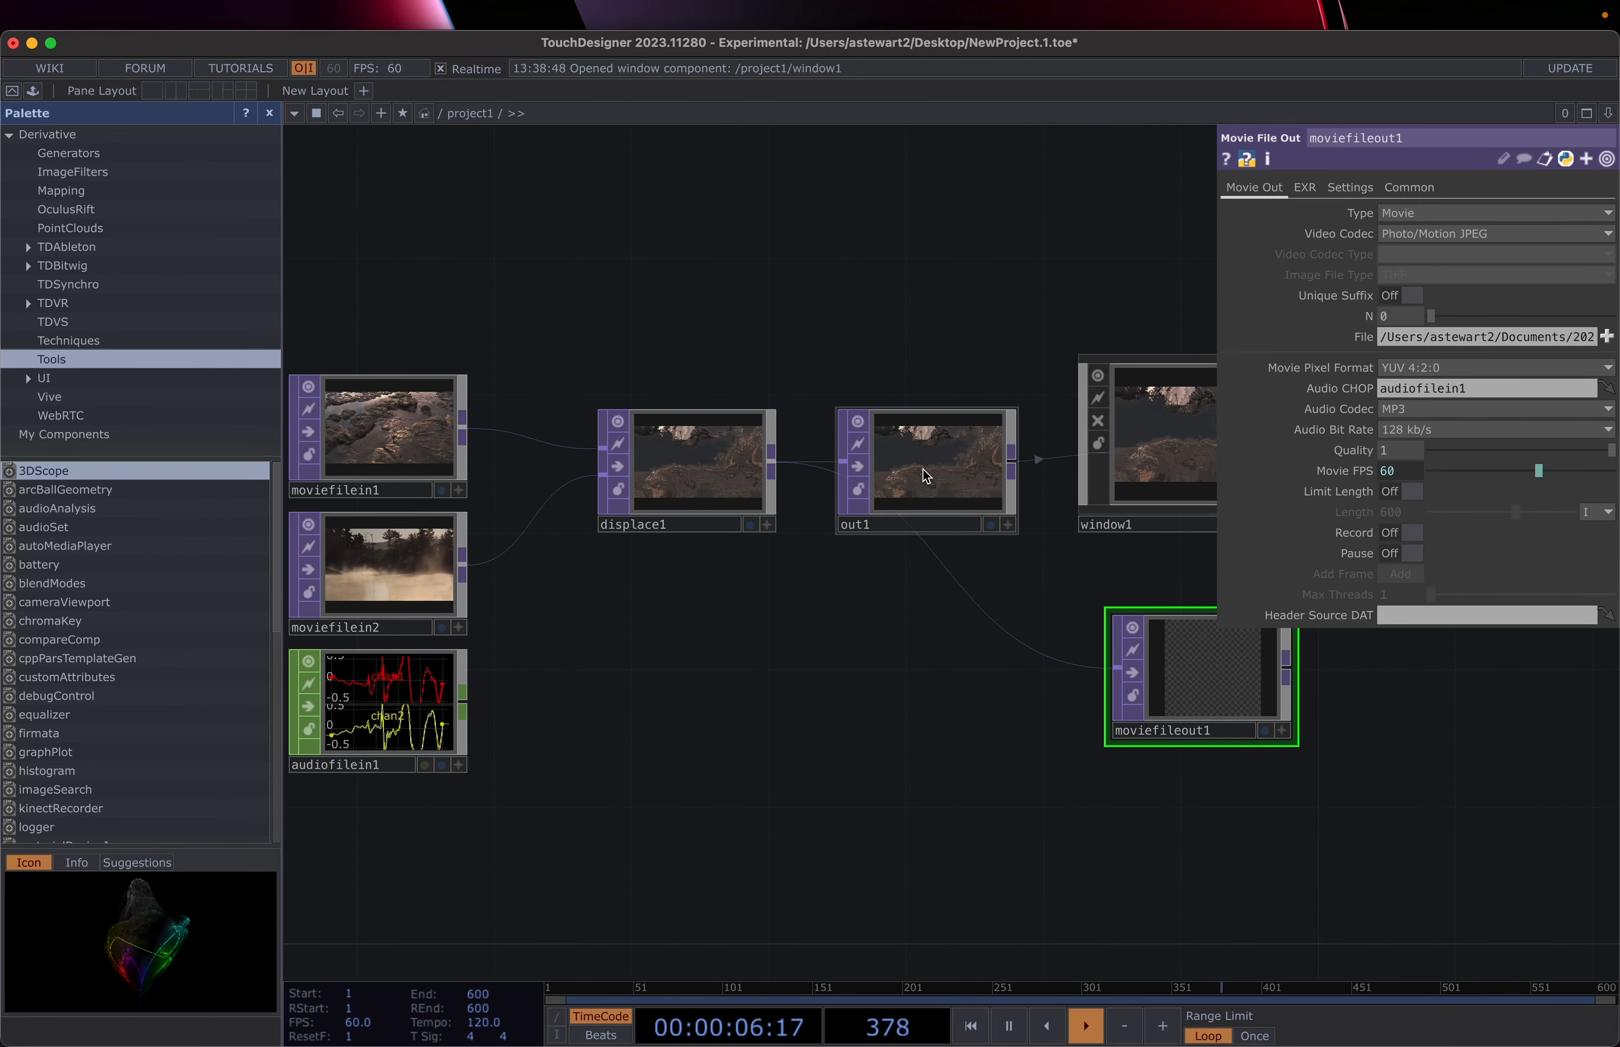
pyautogui.click(1157, 442)
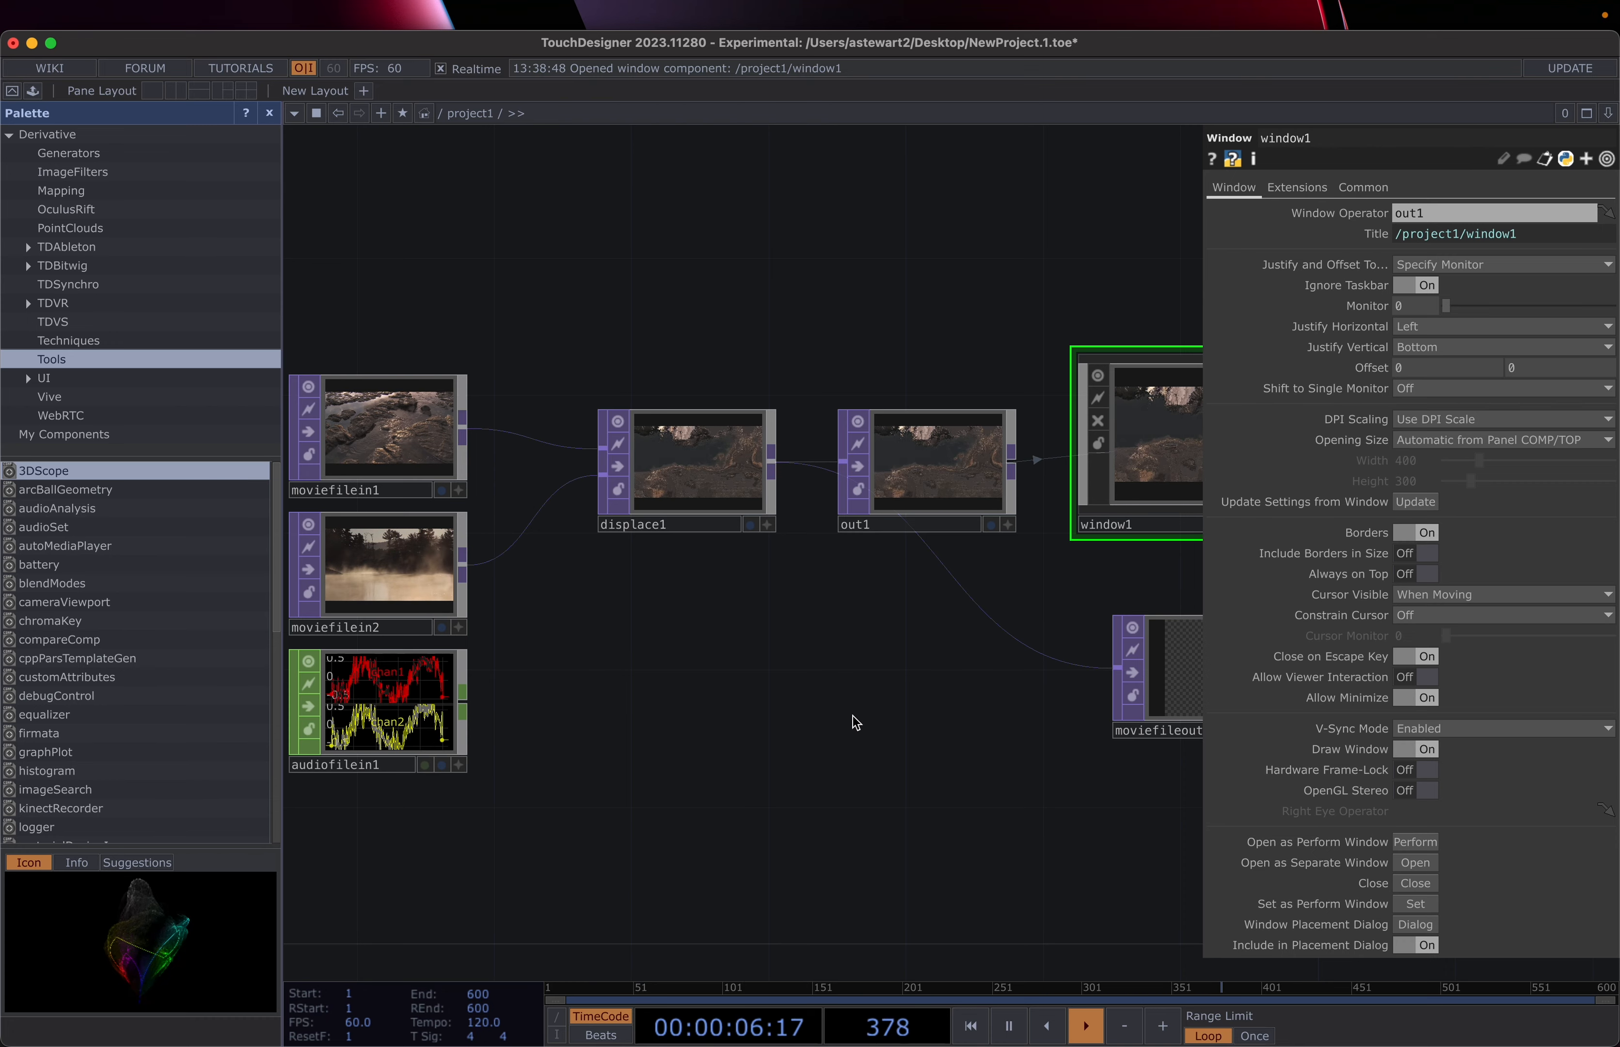
pyautogui.click(1172, 678)
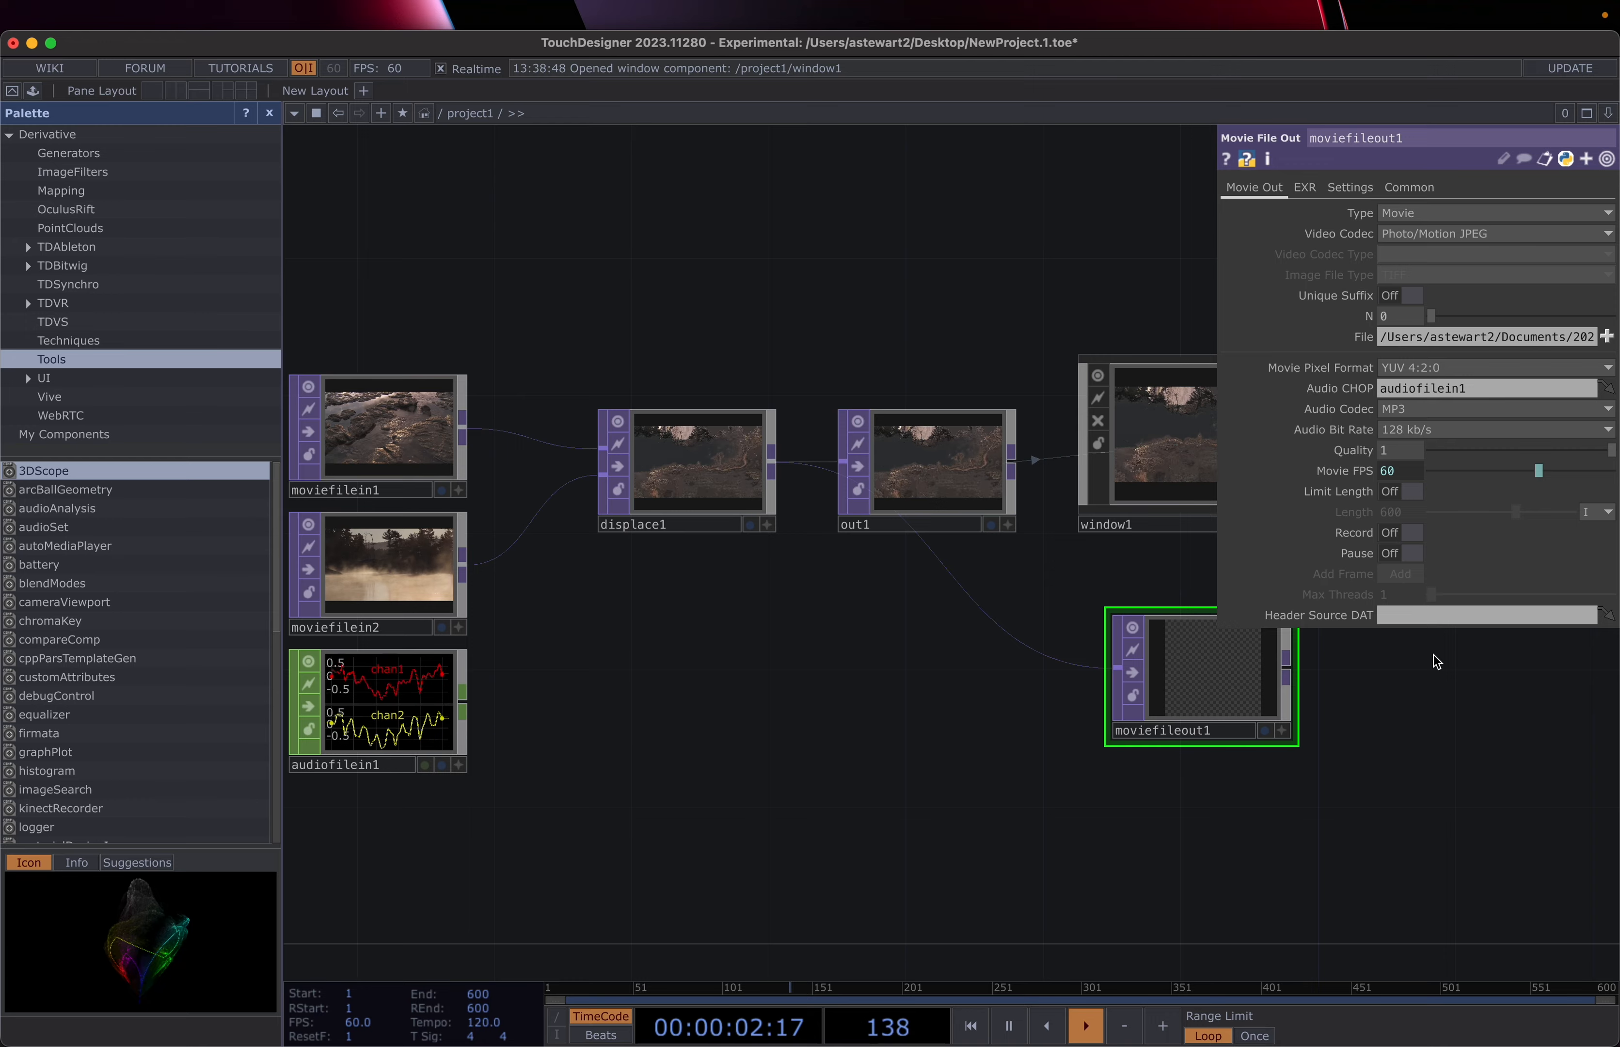
# - Show the ExampleExport.mov file in Finder's Documents window again and switch back to TouchDesigner
pyautogui.press('super+Tab')
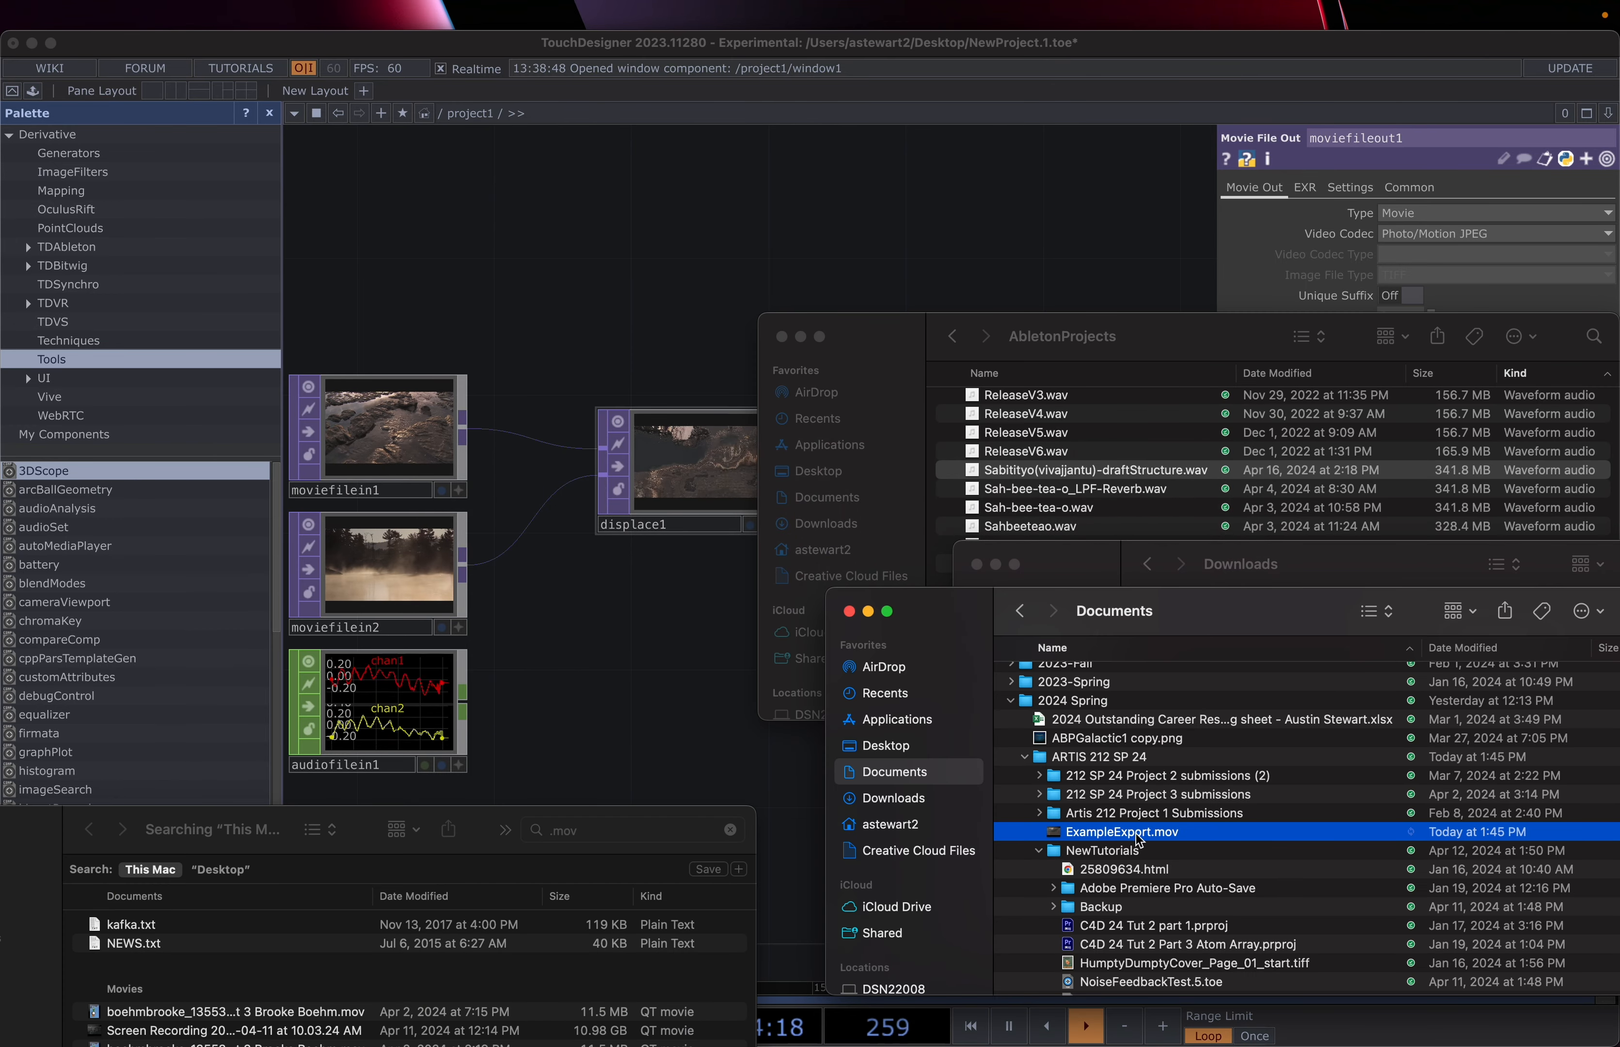
pyautogui.moveTo(1289, 630); pyautogui.dragTo(916, 548)
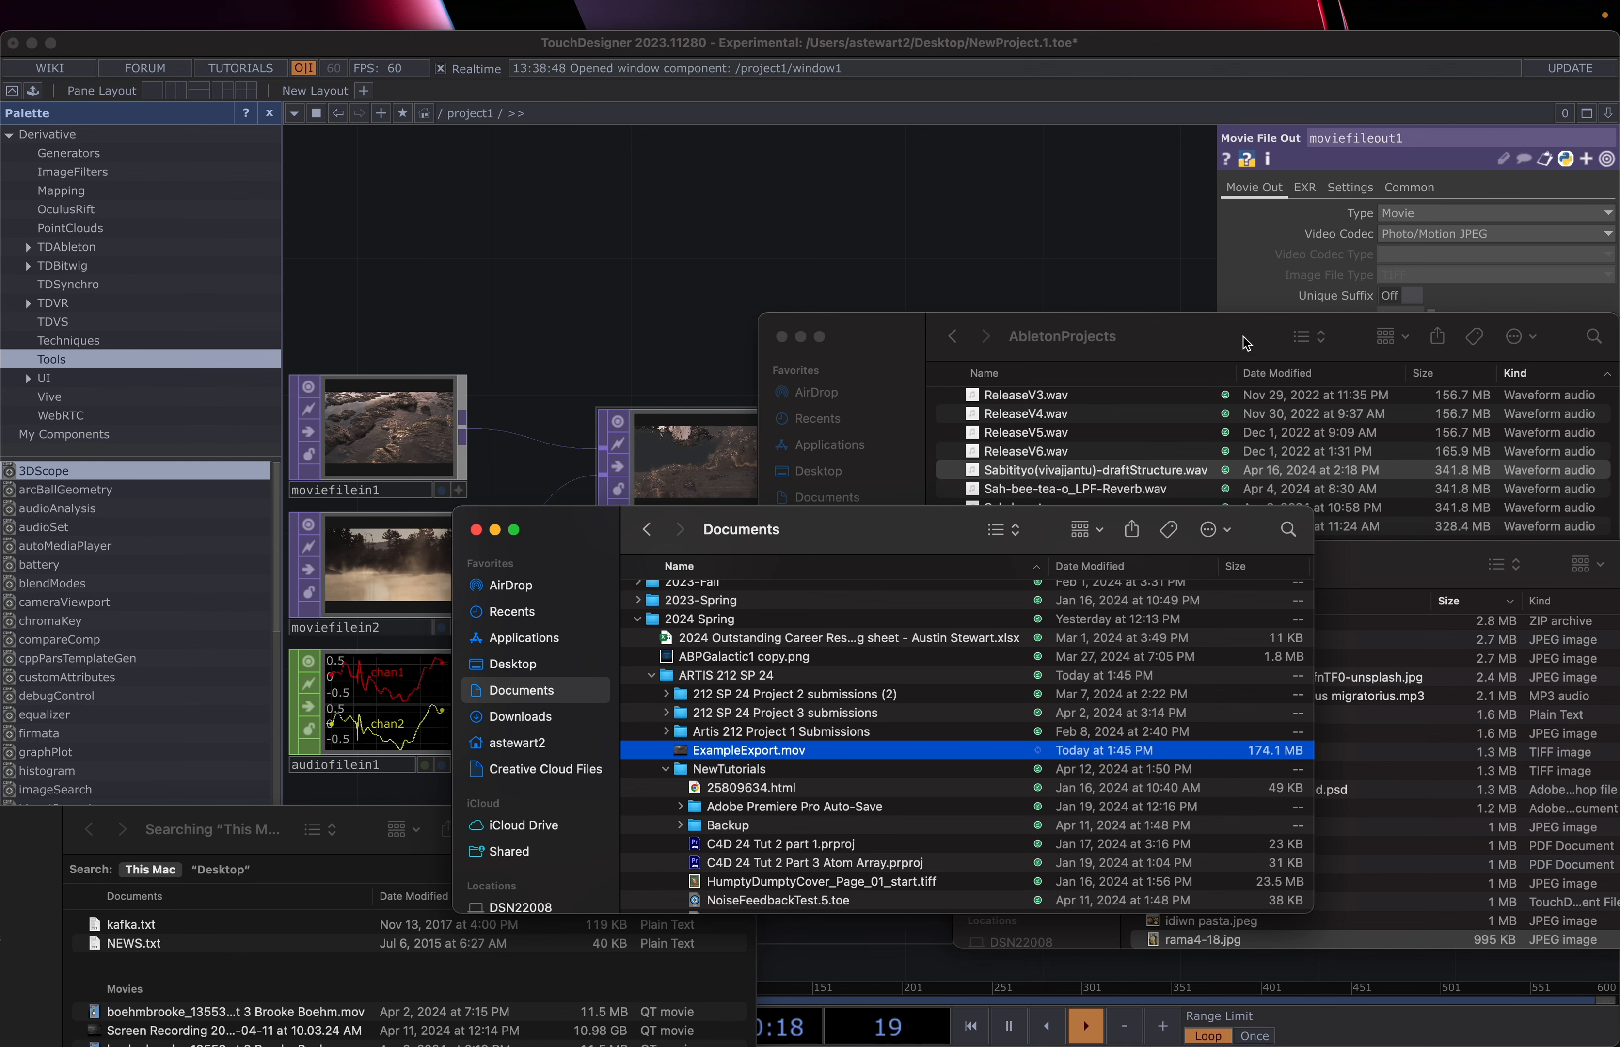
pyautogui.click(1073, 274)
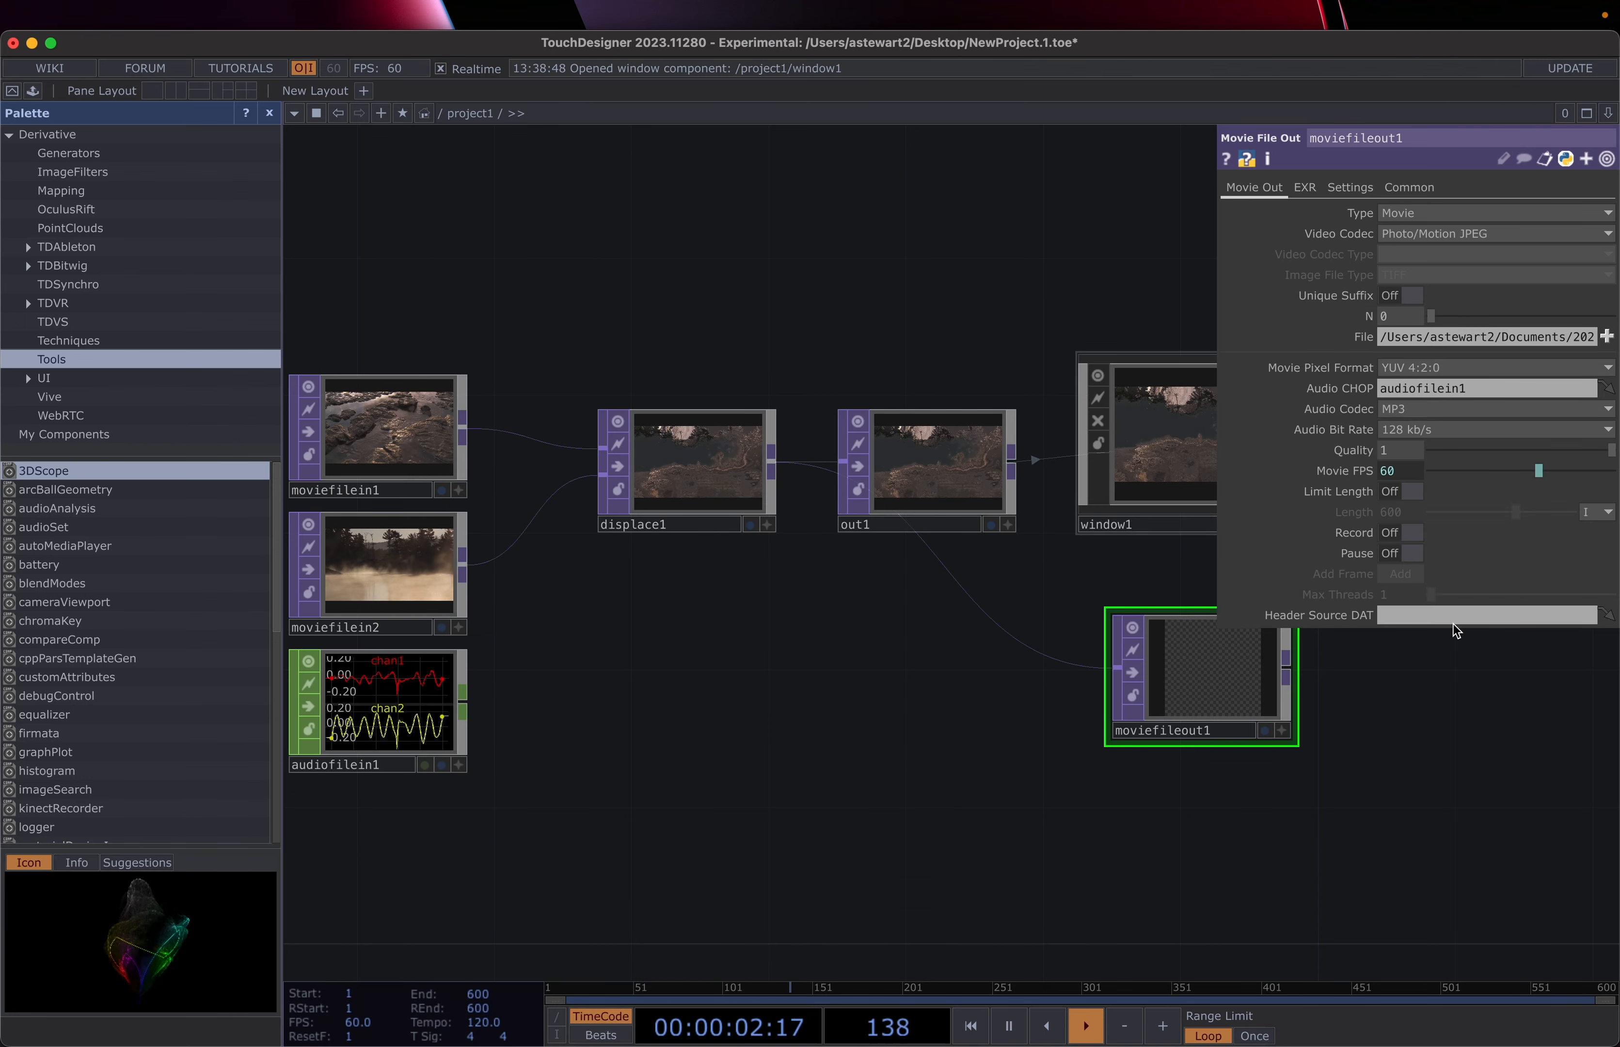